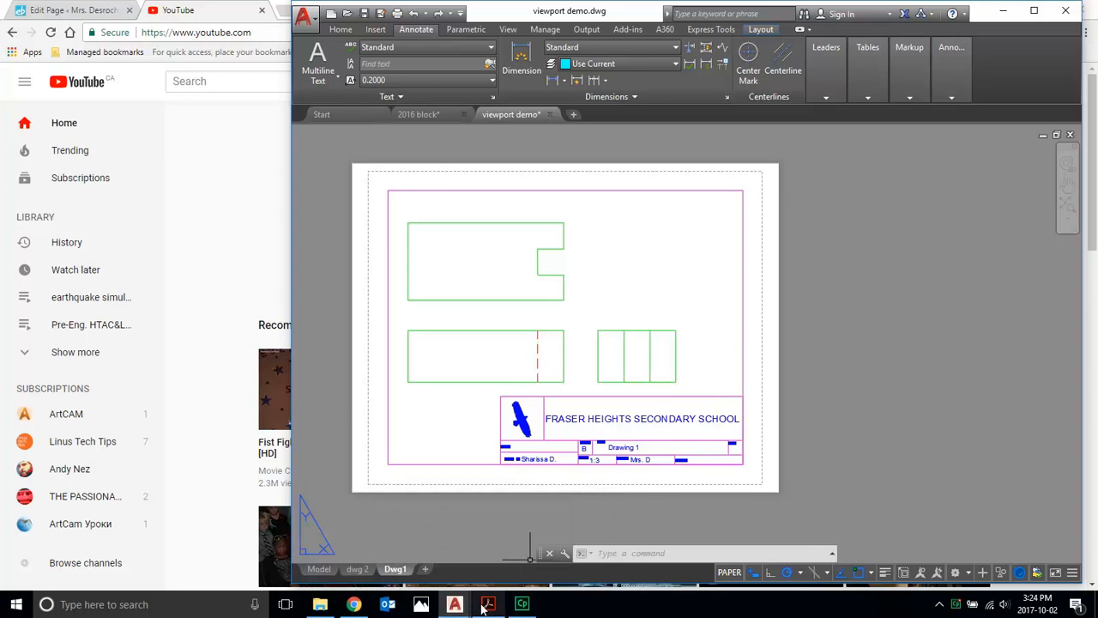
# Switch to the JR drafting booklet PDF in Acrobat and read the 20 dimensioning rules on page 21.
pyautogui.moveTo(484, 605)
pyautogui.click(477, 551)
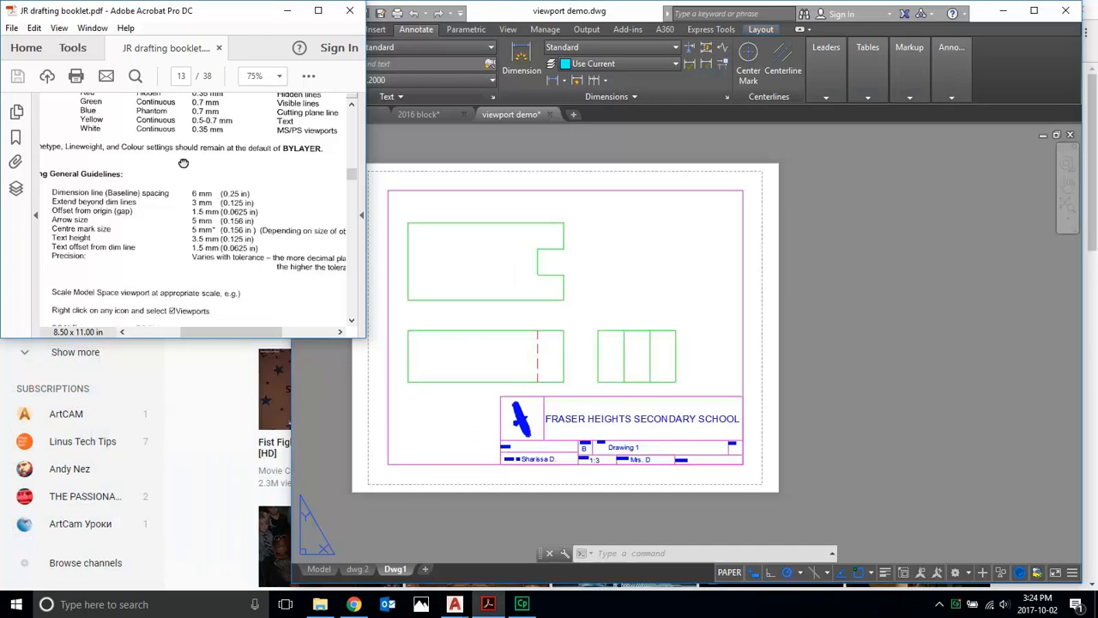
pyautogui.scroll(-10, 184, 162)
pyautogui.scroll(-15, 204, 198)
pyautogui.scroll(-8, 202, 200)
pyautogui.moveTo(351, 203); pyautogui.dragTo(352, 225)
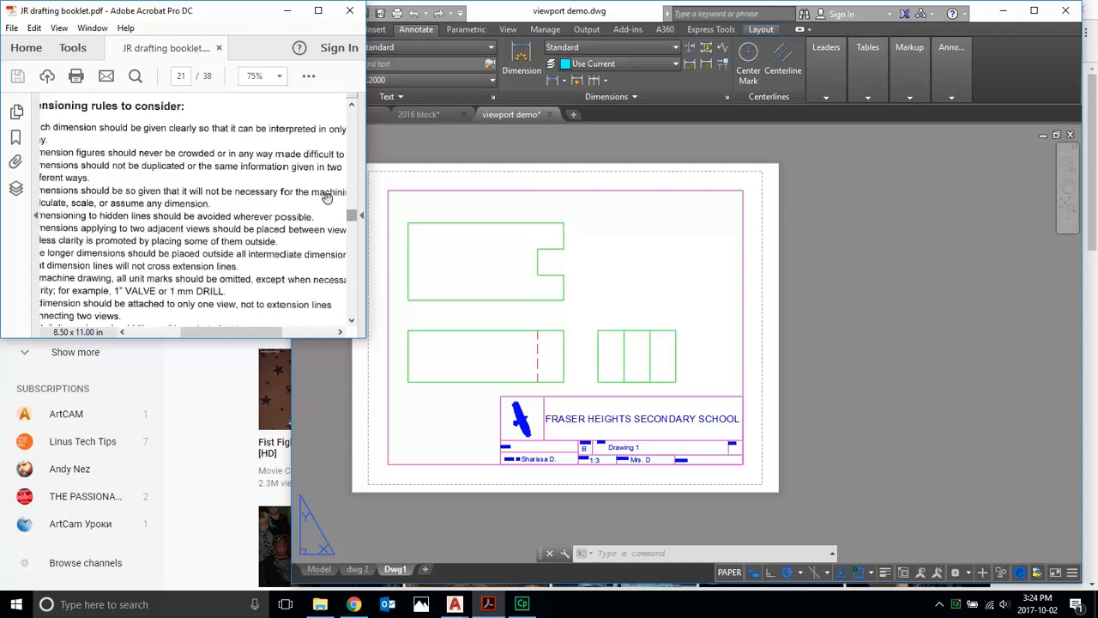
pyautogui.click(317, 11)
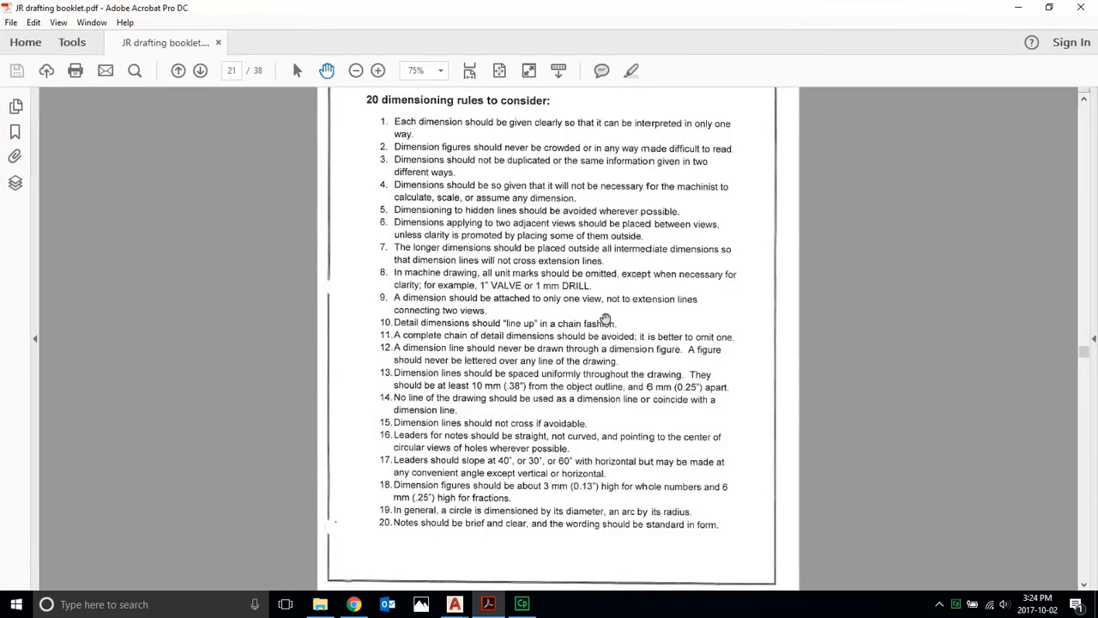
pyautogui.scroll(3, 619, 330)
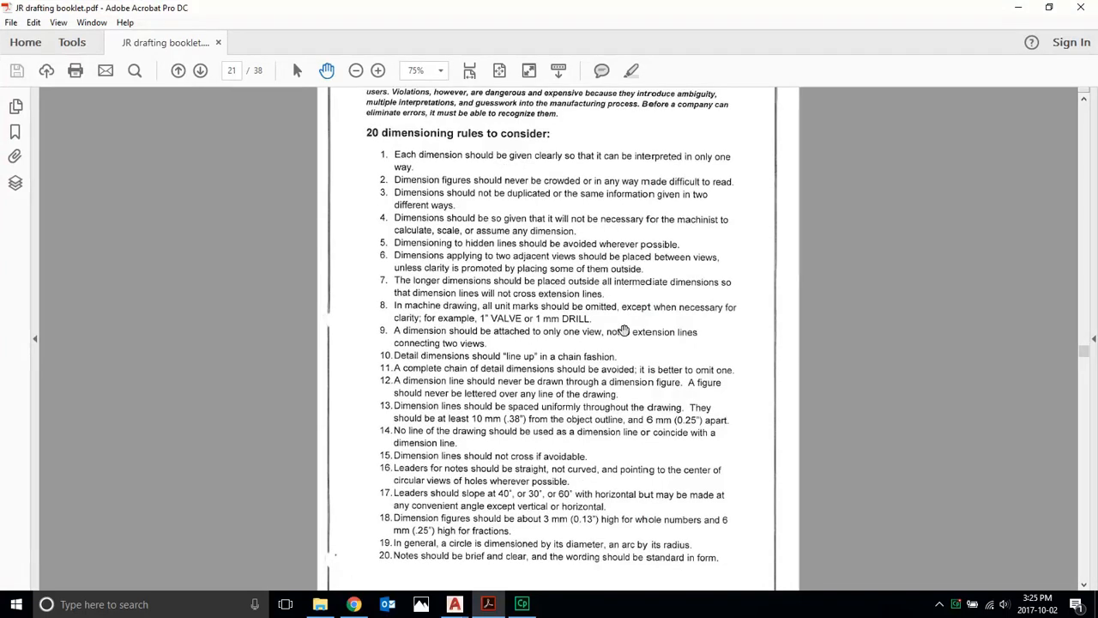
pyautogui.scroll(-2, 659, 323)
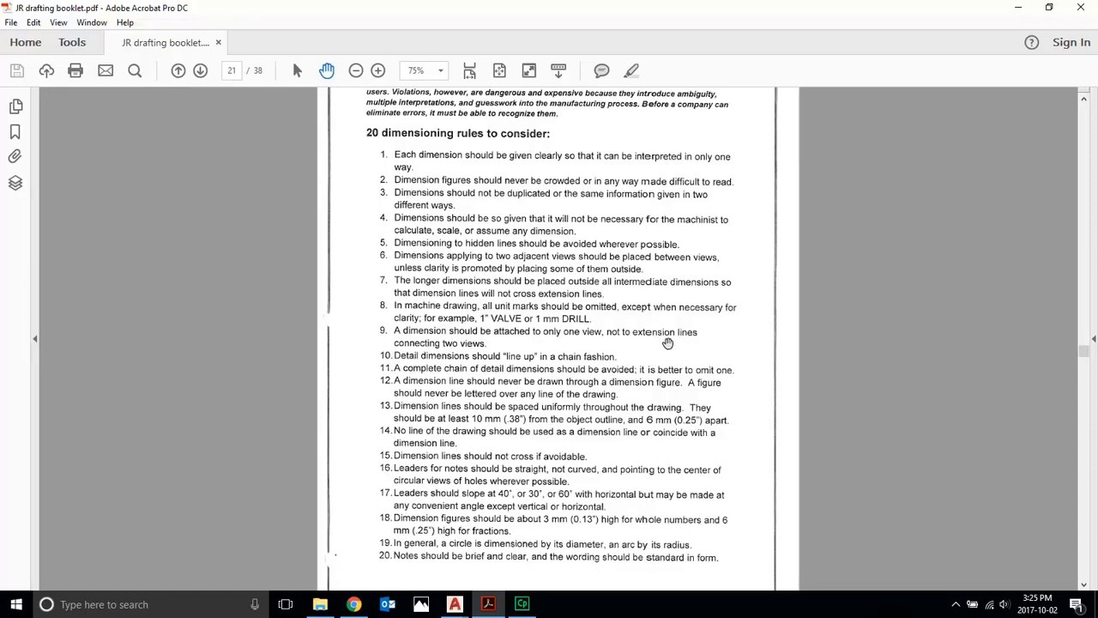
pyautogui.scroll(2, 584, 258)
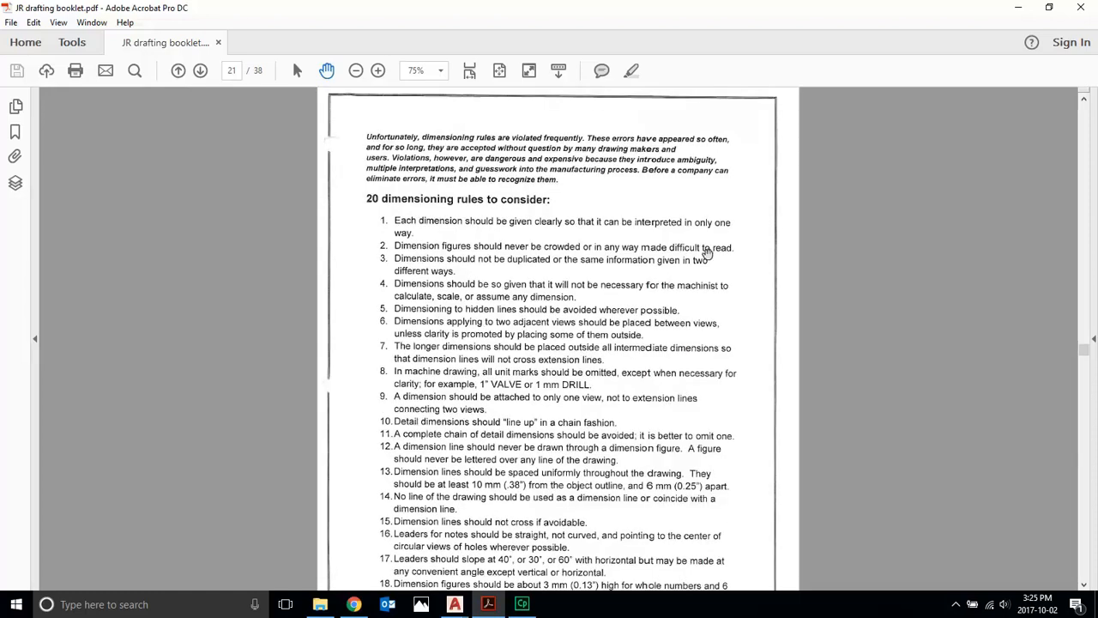
# Return to AutoCAD, dimension the top view's overall length between the top and front views, and delete that dimension.
pyautogui.click(1018, 6)
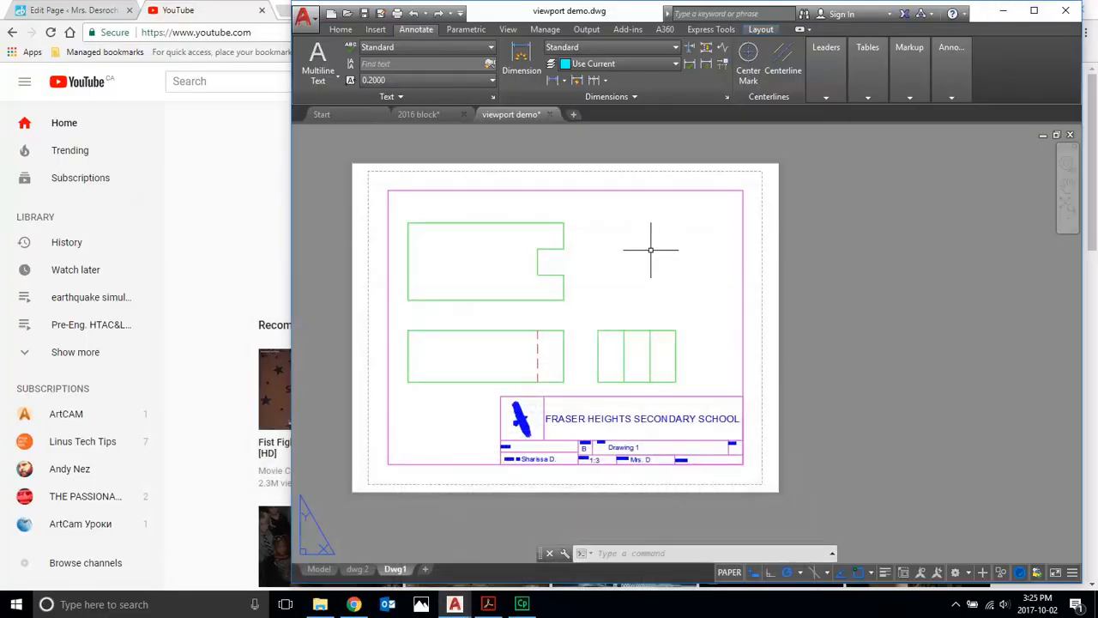
pyautogui.click(515, 72)
pyautogui.click(408, 301)
pyautogui.click(563, 301)
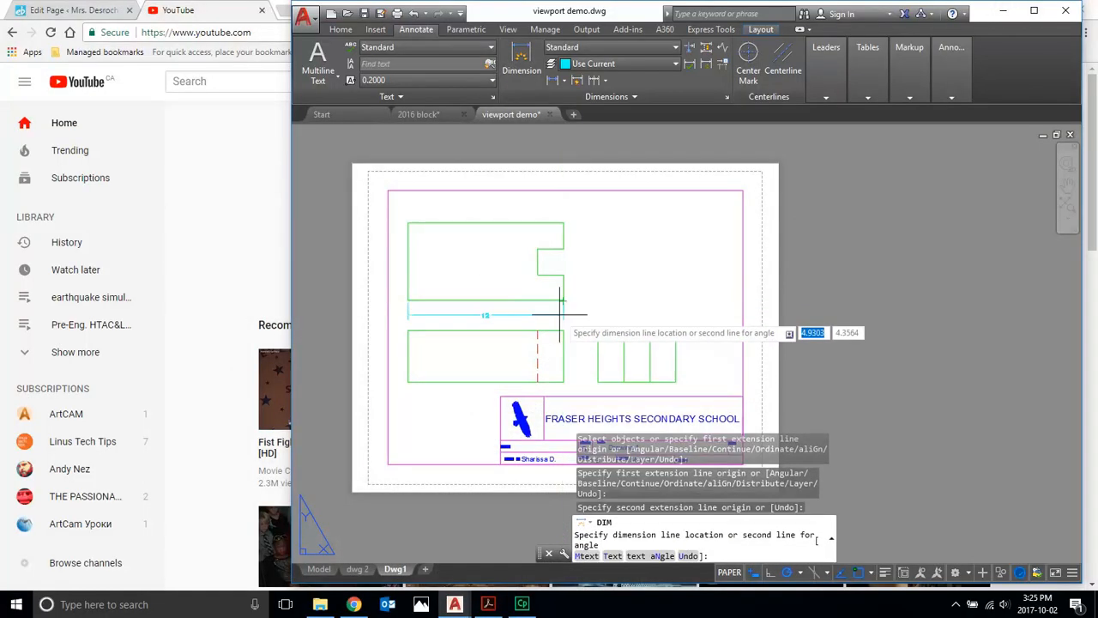
pyautogui.click(560, 314)
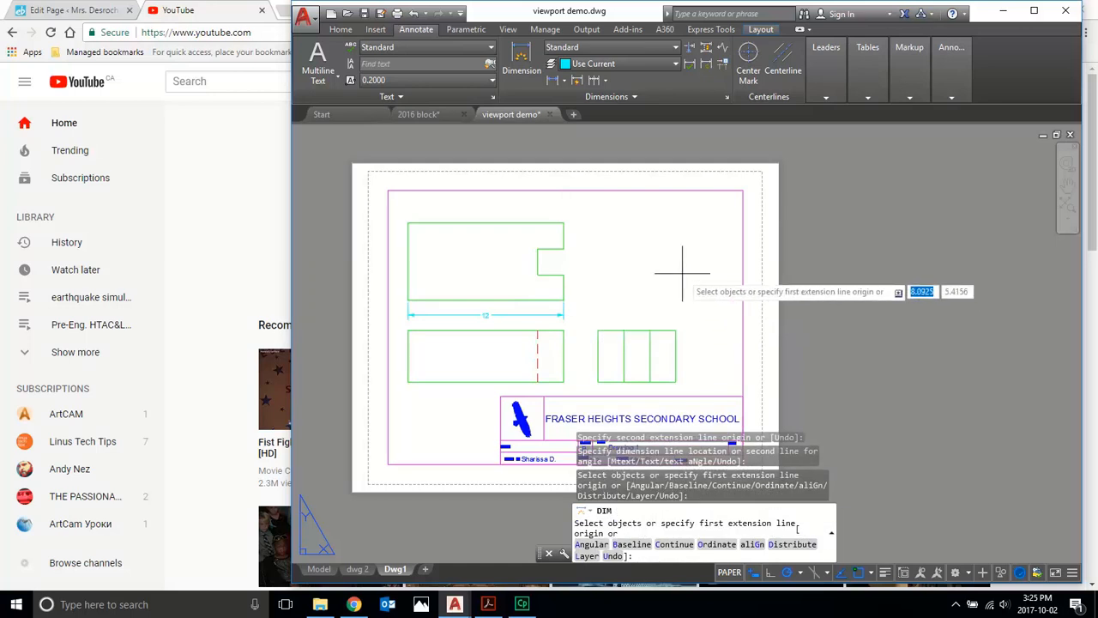
pyautogui.press('Escape')
pyautogui.click(480, 314)
pyautogui.press('Delete')
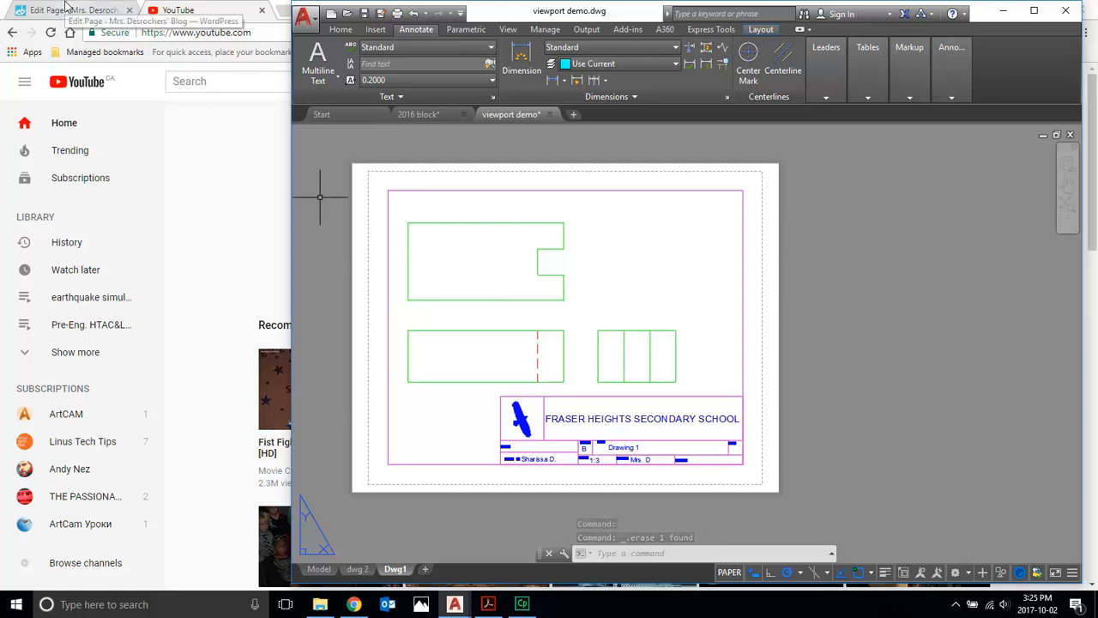
# Switch to the drafting booklet in Acrobat and review the dimensioning rules on view placement, duplication and spacing.
pyautogui.click(487, 605)
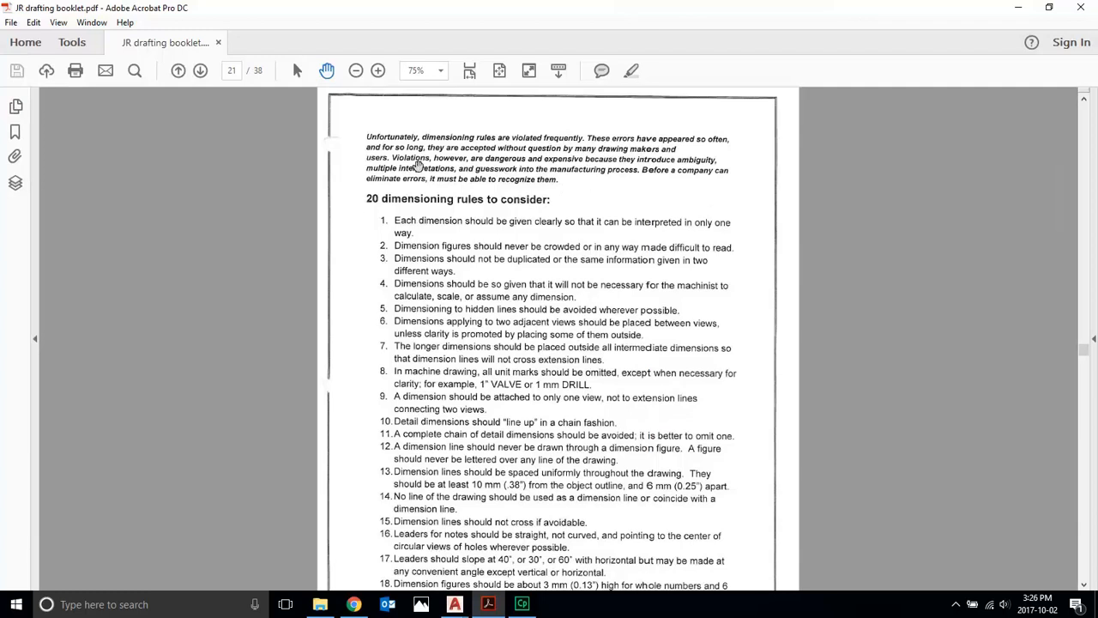
pyautogui.scroll(-3, 583, 290)
pyautogui.scroll(1, 584, 286)
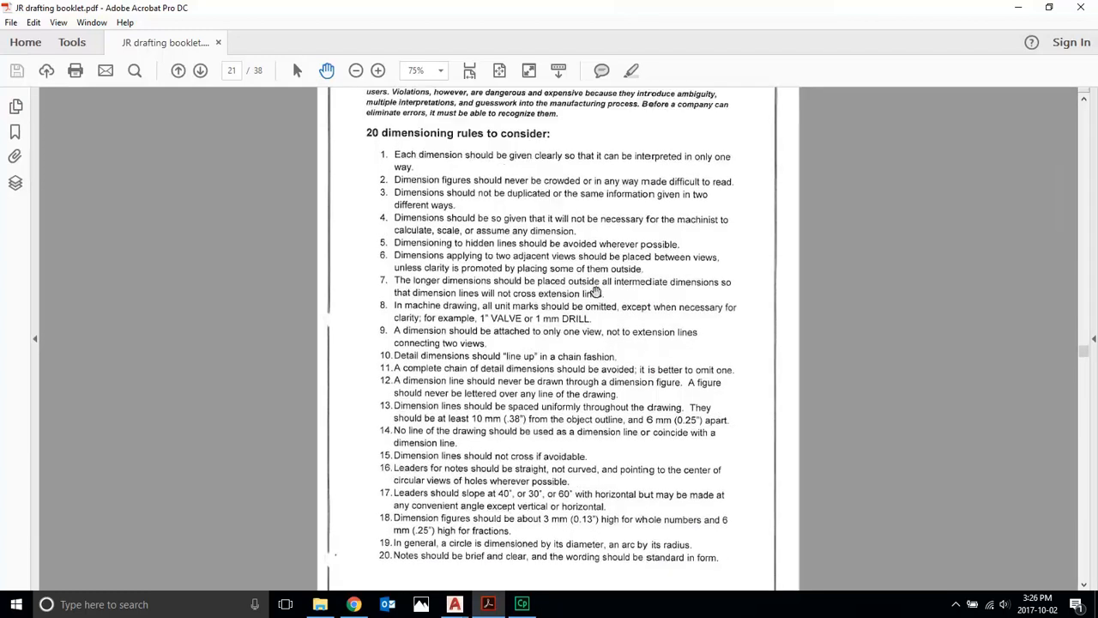
pyautogui.scroll(1, 590, 290)
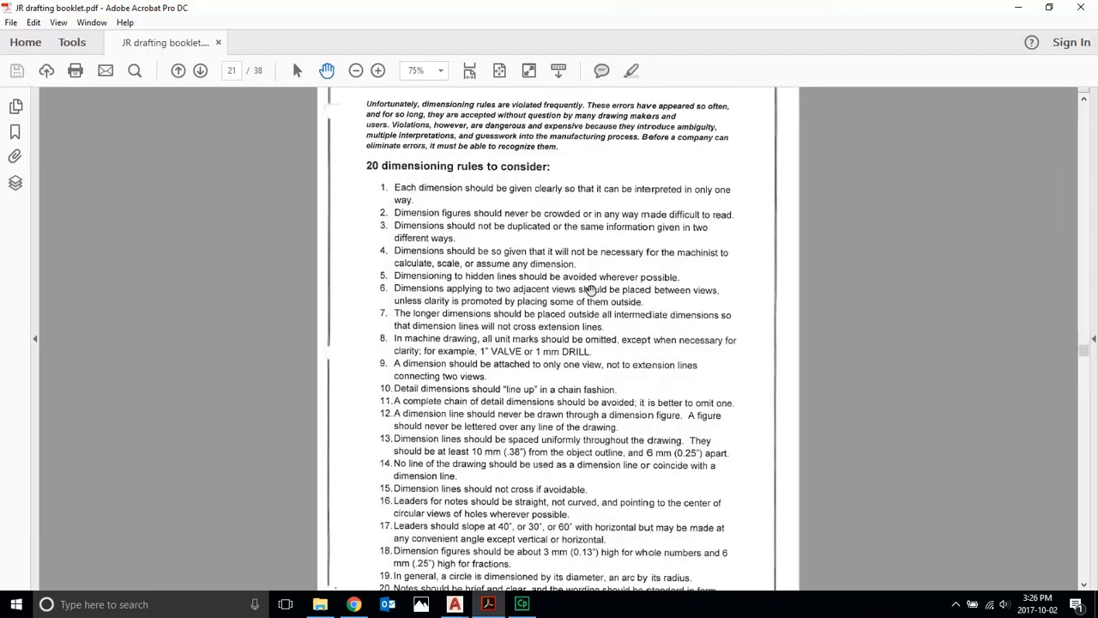
pyautogui.scroll(-3, 421, 215)
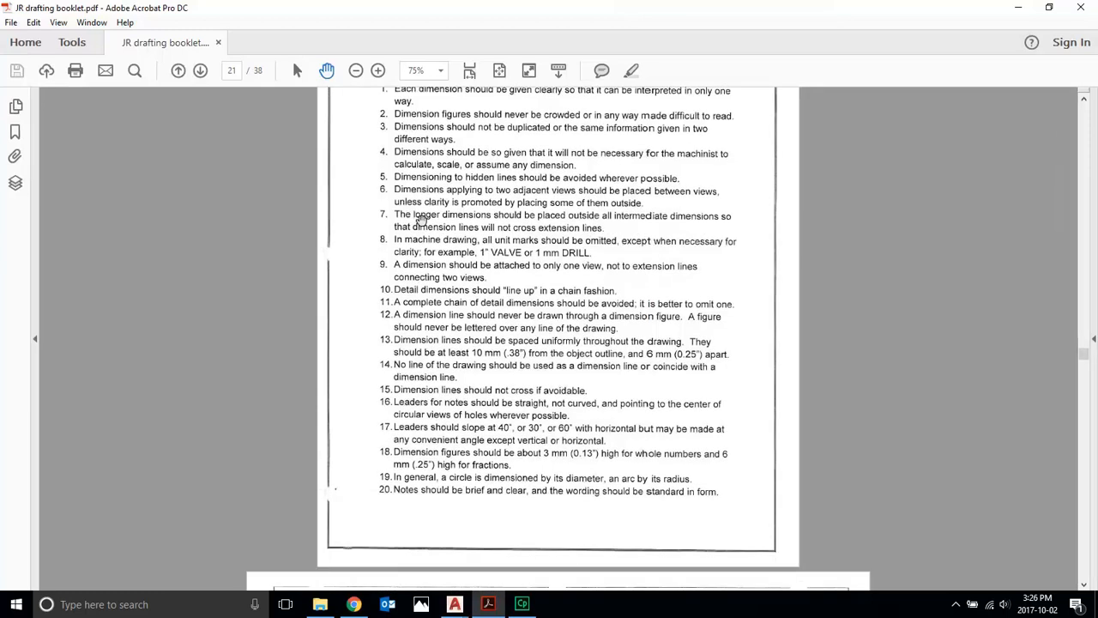
pyautogui.scroll(-4, 429, 227)
pyautogui.scroll(7, 452, 253)
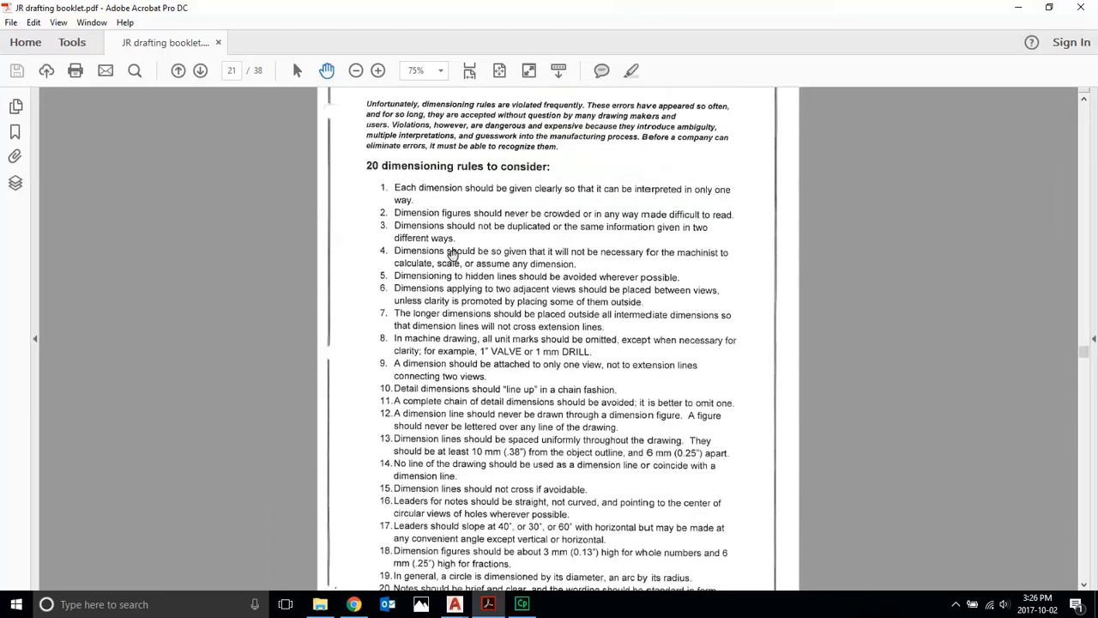
pyautogui.scroll(-1, 455, 251)
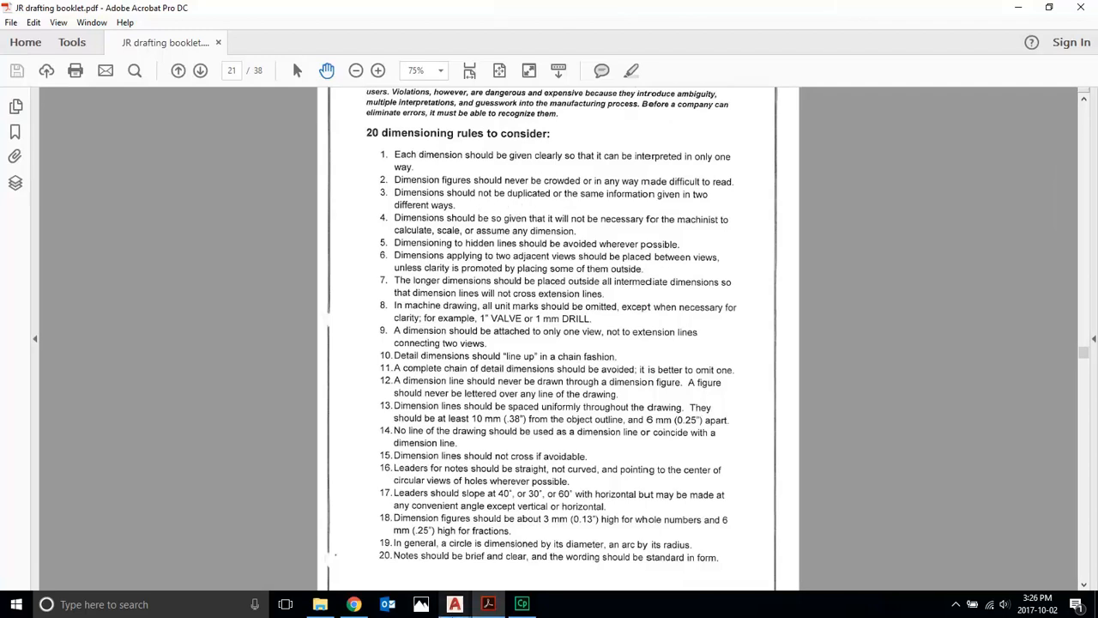
# Switch back to AutoCAD and dimension the front view's height just outside its right edge.
pyautogui.click(460, 610)
pyautogui.click(509, 542)
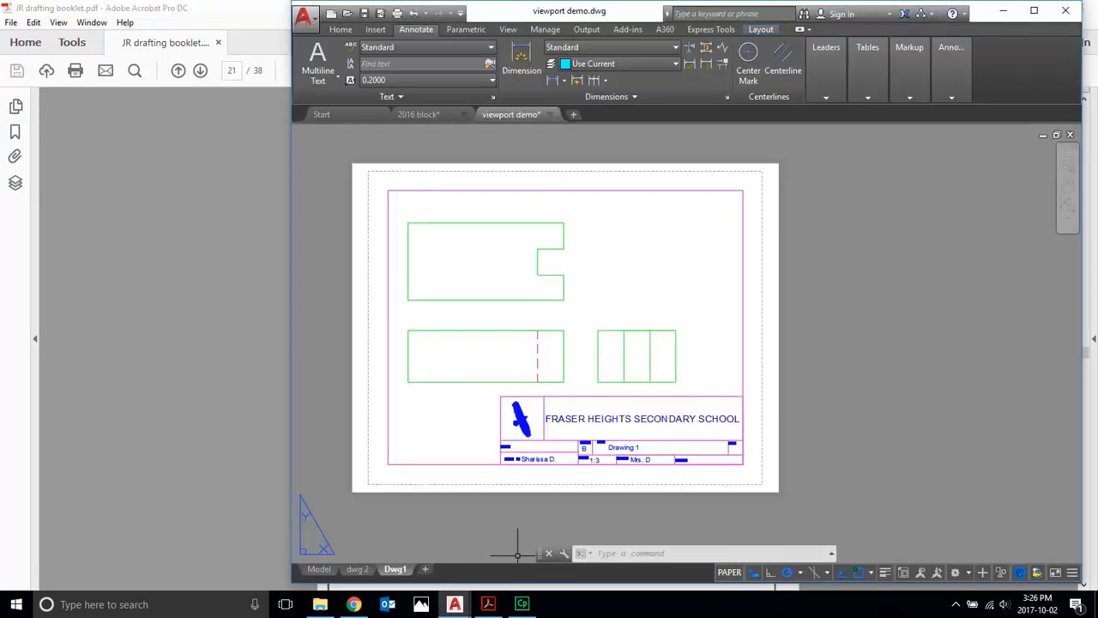
pyautogui.click(527, 57)
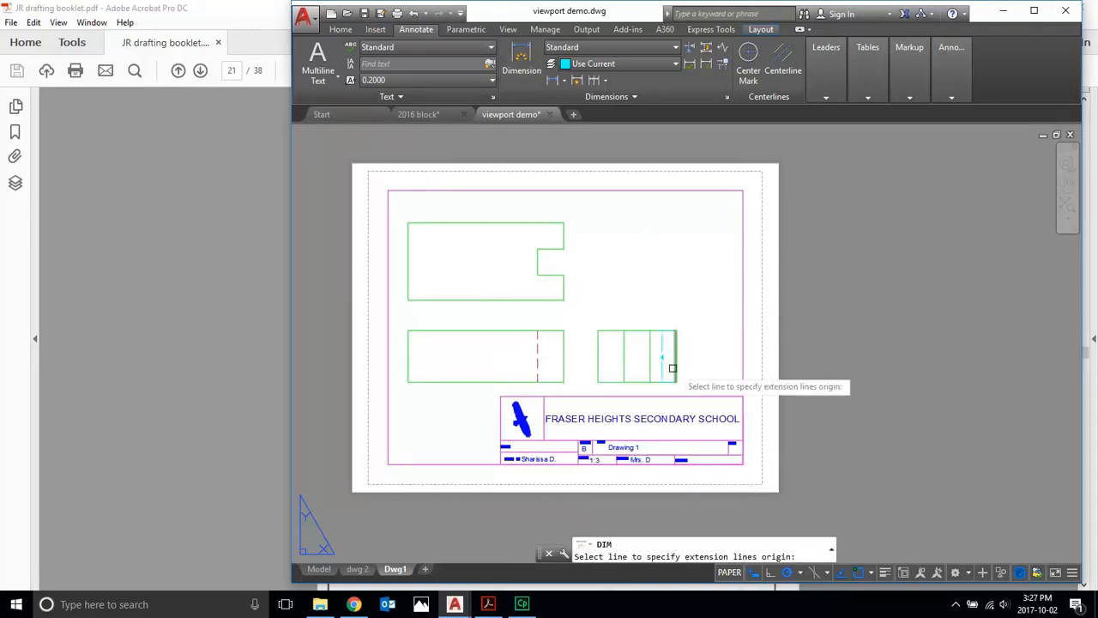
pyautogui.click(563, 330)
pyautogui.click(564, 382)
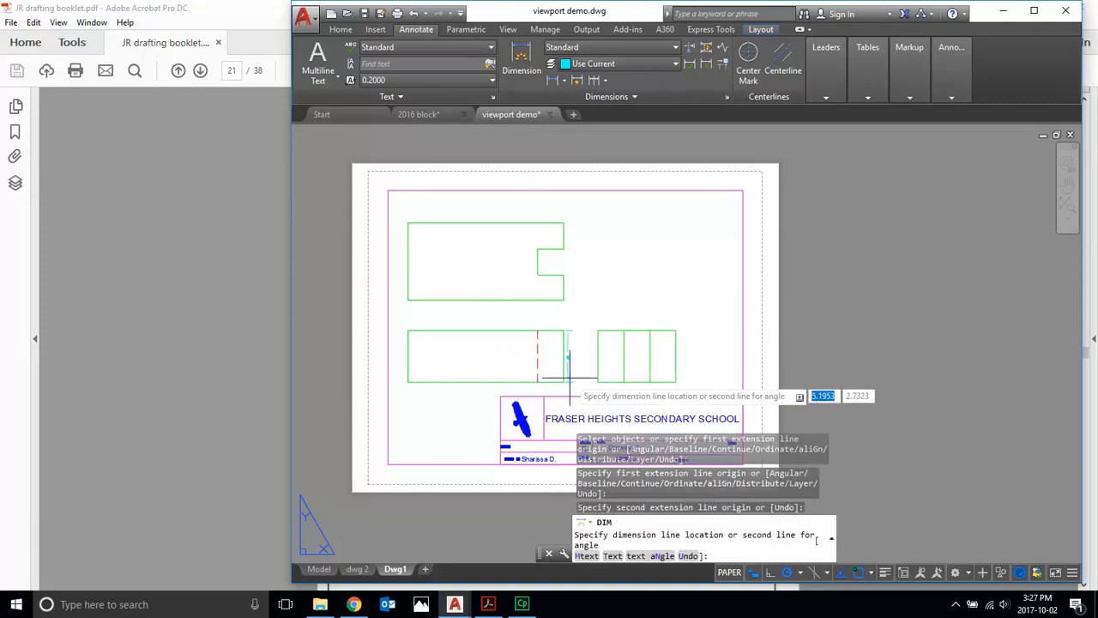
pyautogui.click(570, 377)
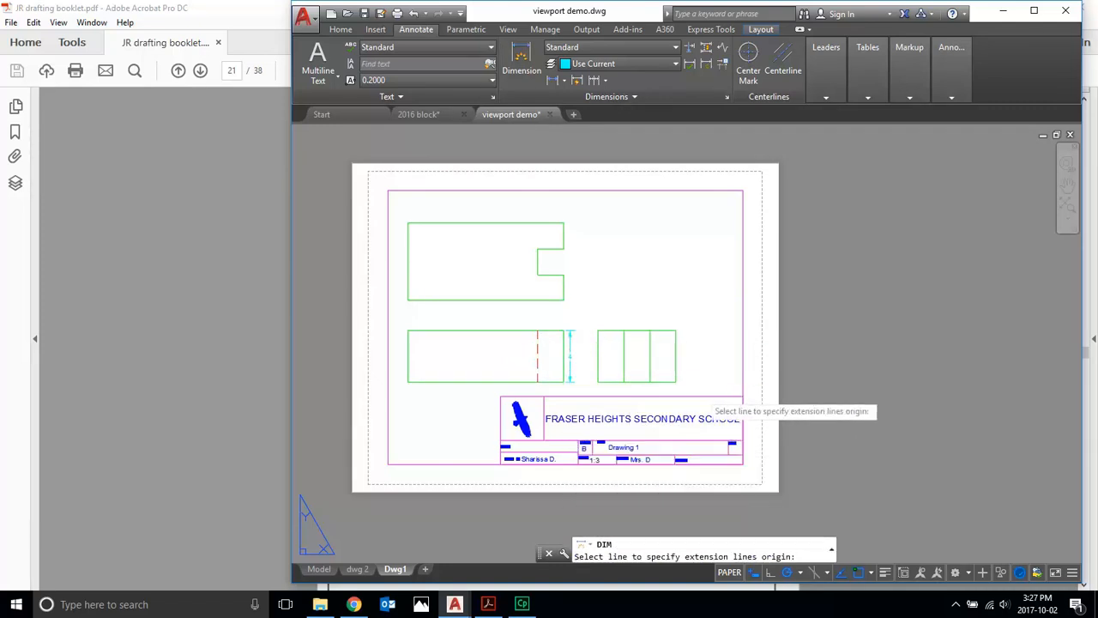
# Dimension the side view's height along its left edge, in the gap beside the front view.
pyautogui.click(598, 330)
pyautogui.click(598, 382)
pyautogui.click(586, 377)
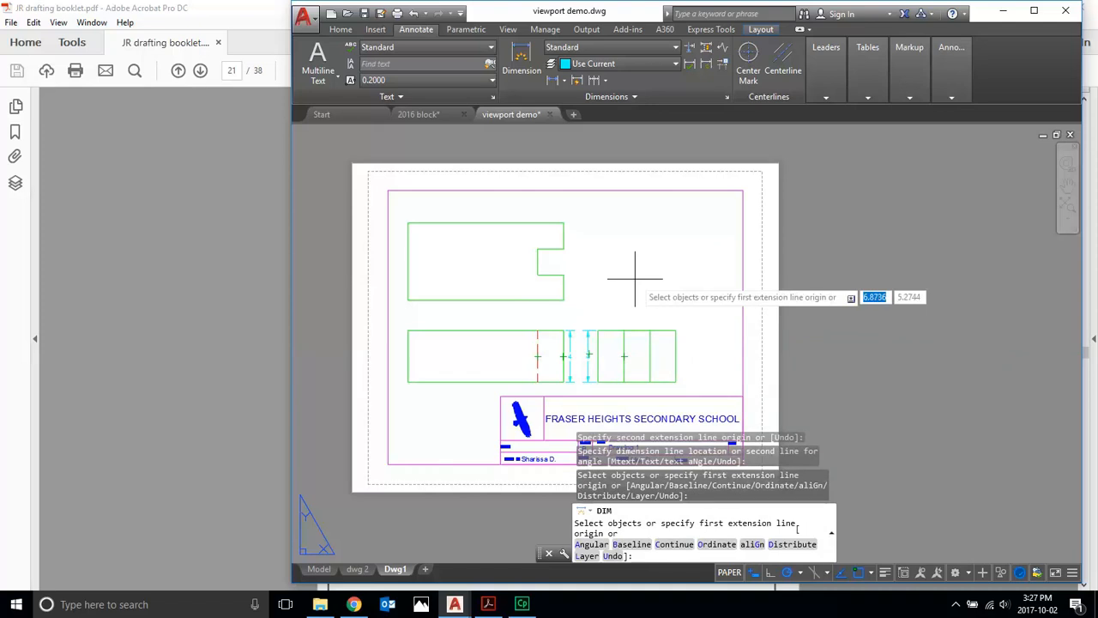
pyautogui.press('Escape')
# Delete the side view's duplicate height dimension.
pyautogui.click(588, 343)
pyautogui.moveTo(589, 331)
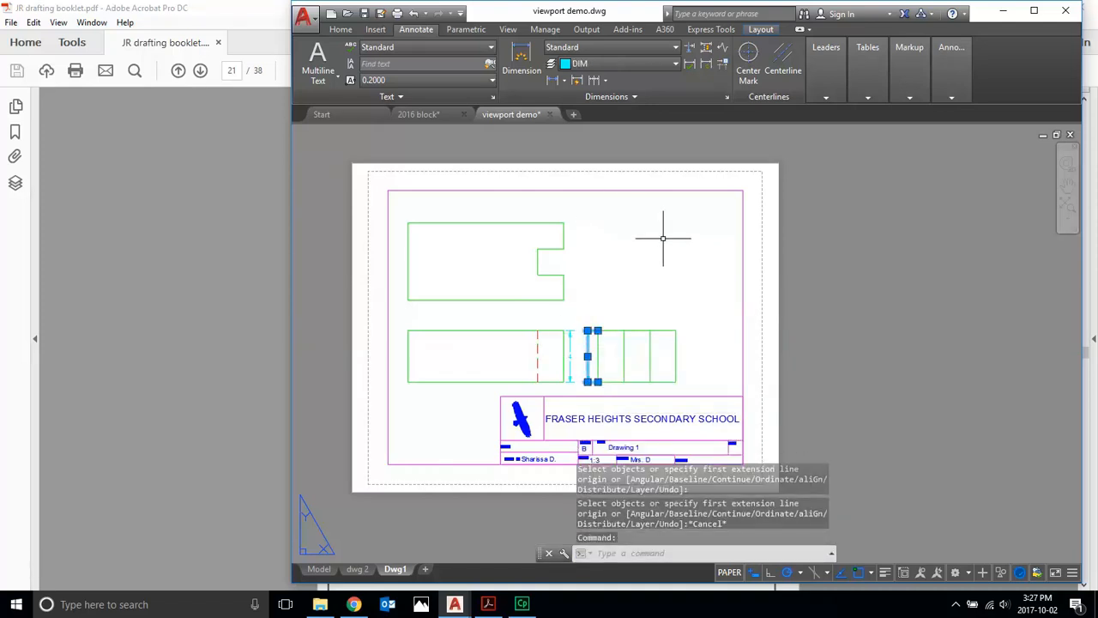
pyautogui.press('Delete')
# Dimension the side view's overall width just above the view.
pyautogui.click(521, 59)
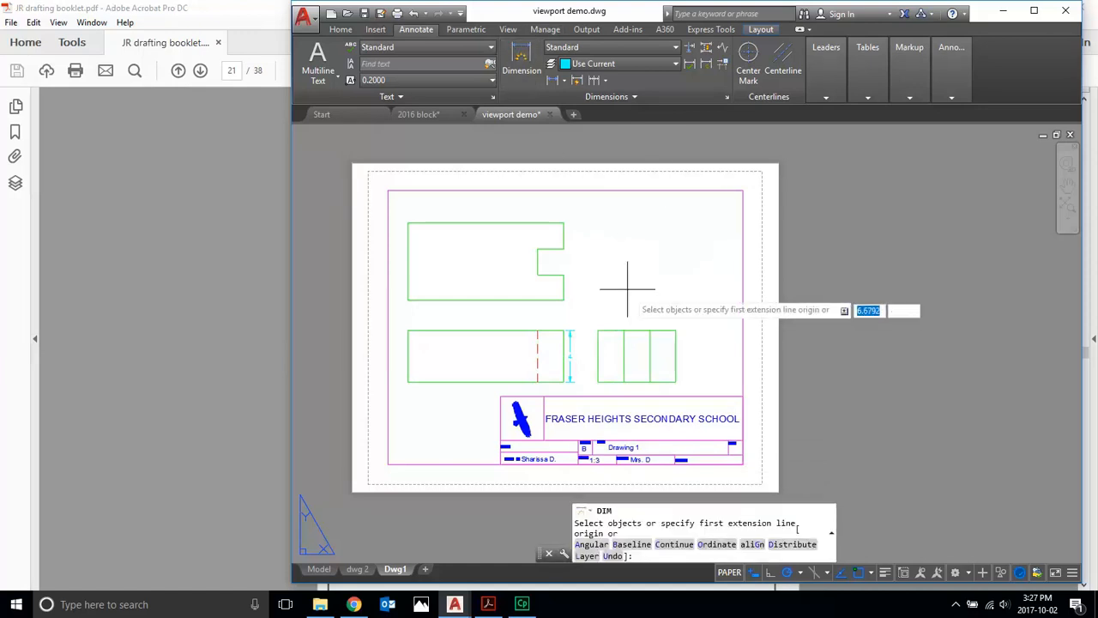
pyautogui.click(598, 331)
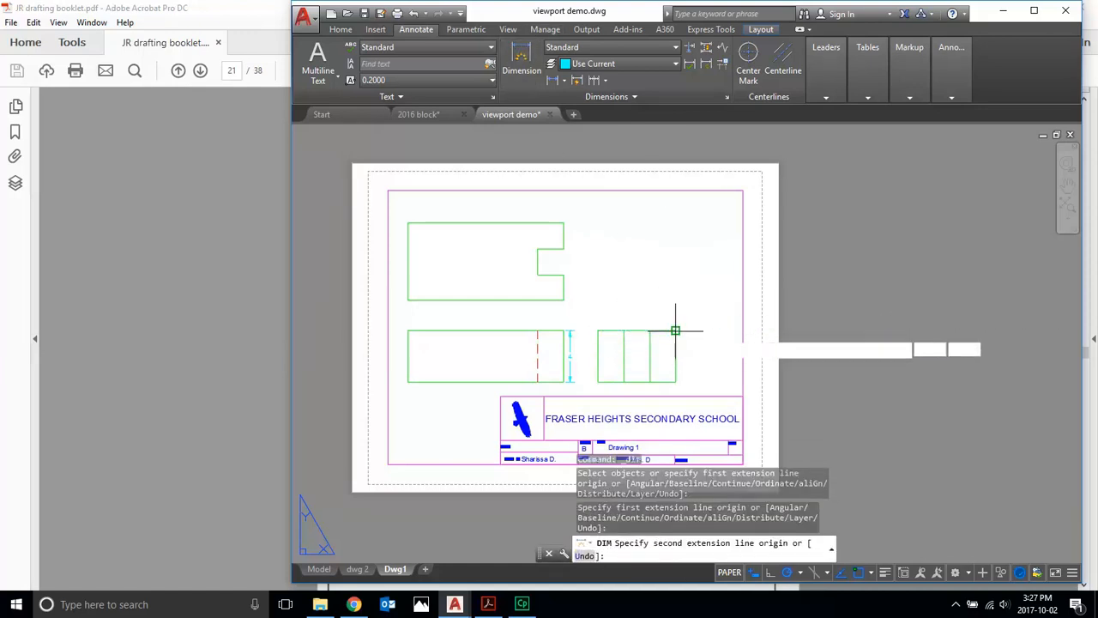
pyautogui.click(676, 331)
pyautogui.click(651, 319)
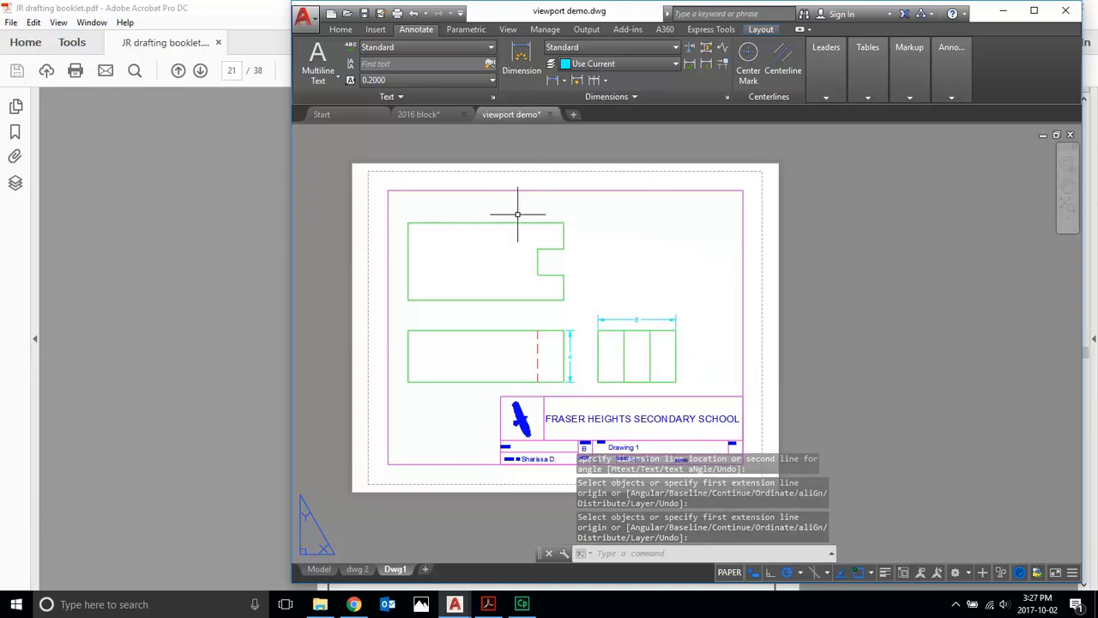
# Dimension the top view's overall vertical size outside its notched right edge.
pyautogui.click(563, 223)
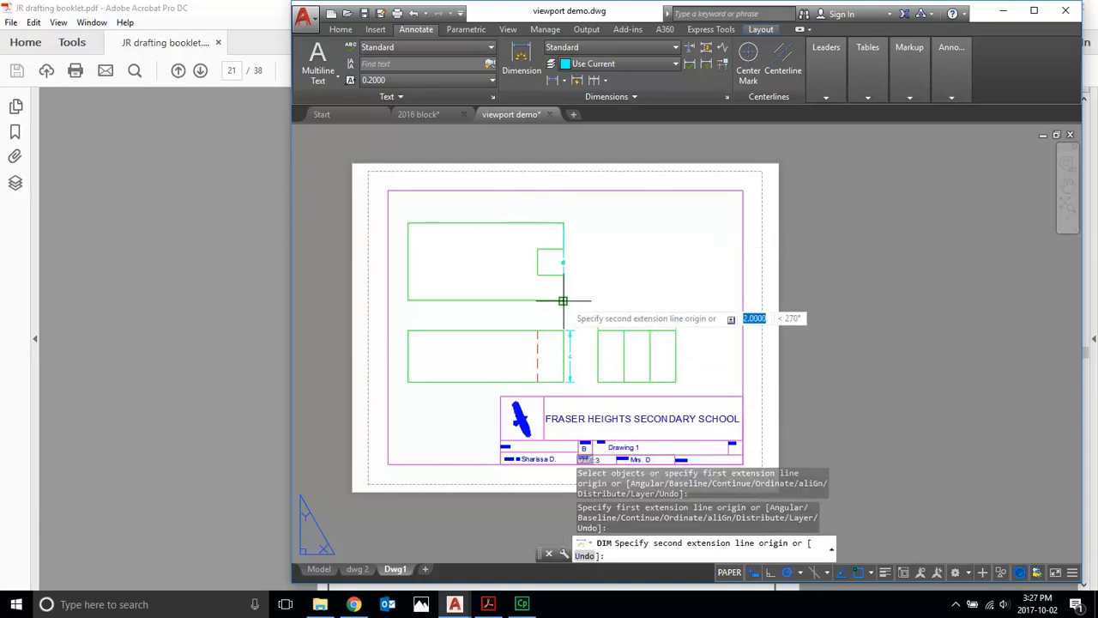
pyautogui.click(564, 301)
pyautogui.click(577, 297)
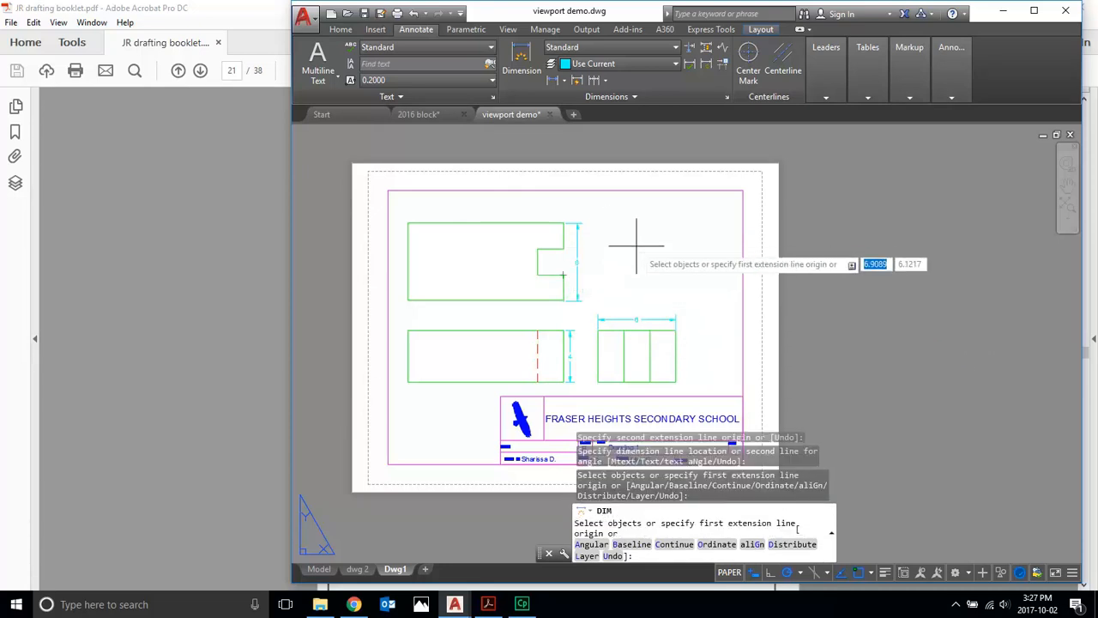
pyautogui.press('Escape')
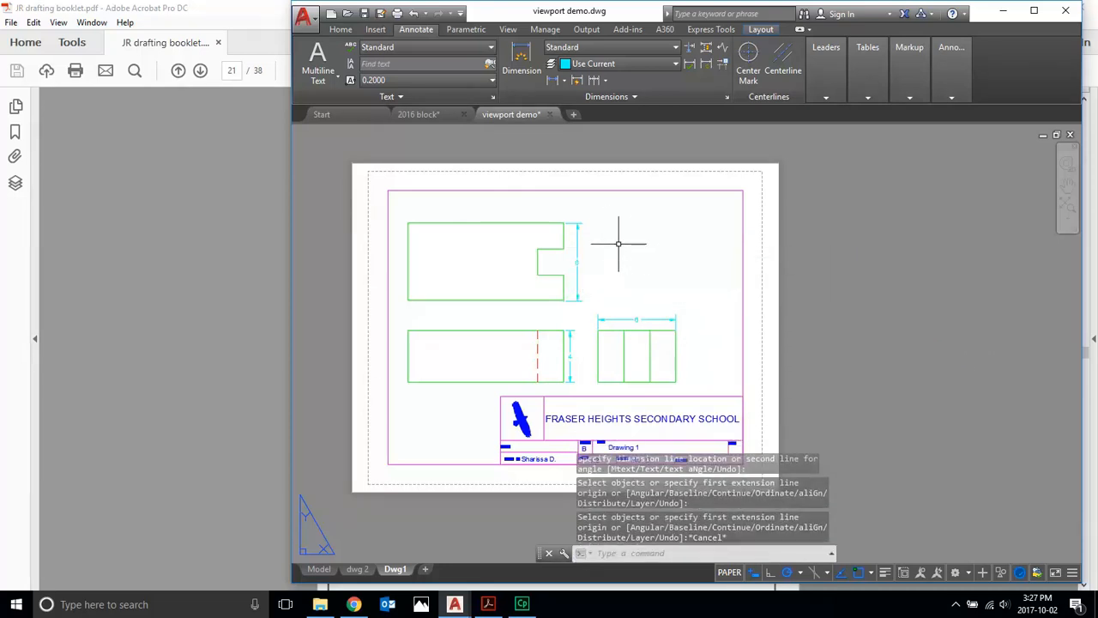
# Delete the overall vertical dimension beside the top view.
pyautogui.click(576, 257)
pyautogui.rightClick(576, 262)
pyautogui.press('Escape')
pyautogui.press('Delete')
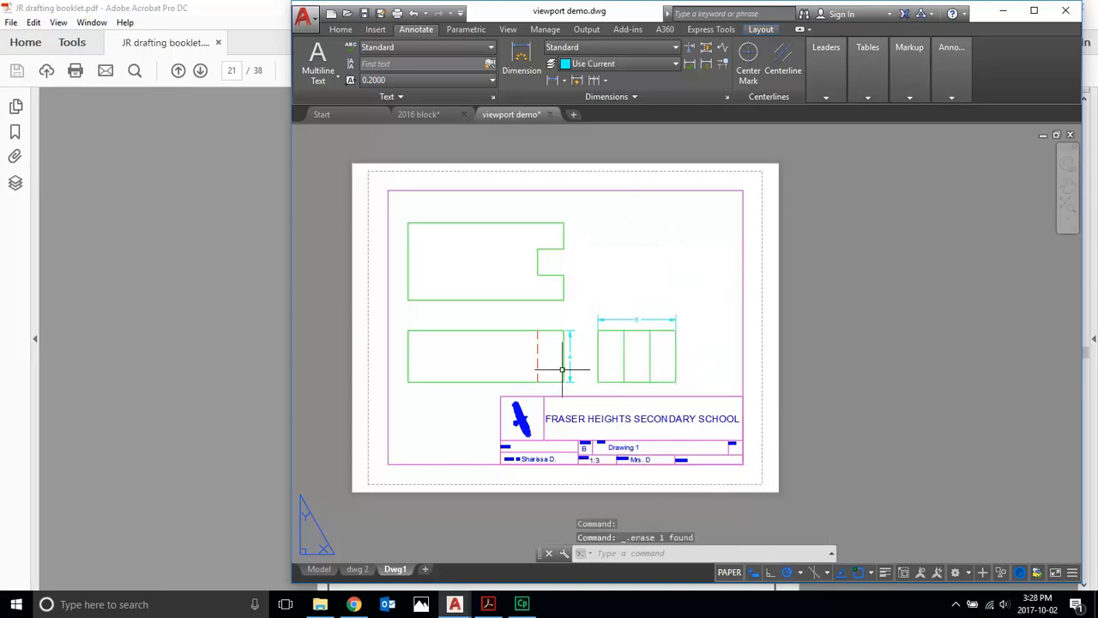
# Recheck the dimensioning rules in Acrobat, then return to AutoCAD and dimension the notch's horizontal depth inside the top view's notch.
pyautogui.click(488, 604)
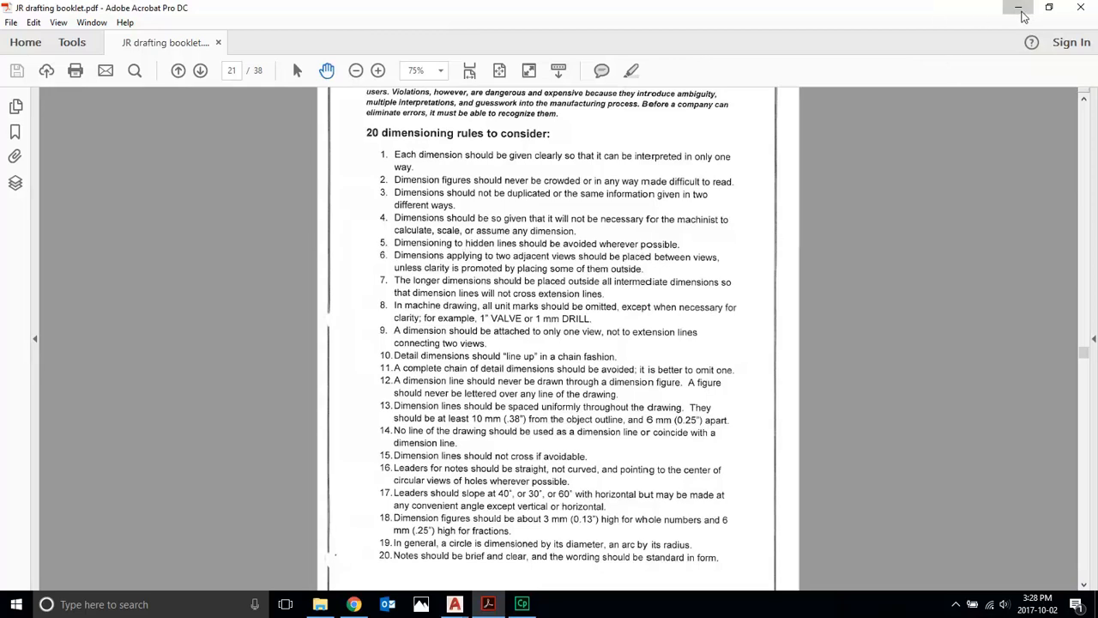
pyautogui.click(1019, 8)
pyautogui.write('dim')
pyautogui.press('Return')
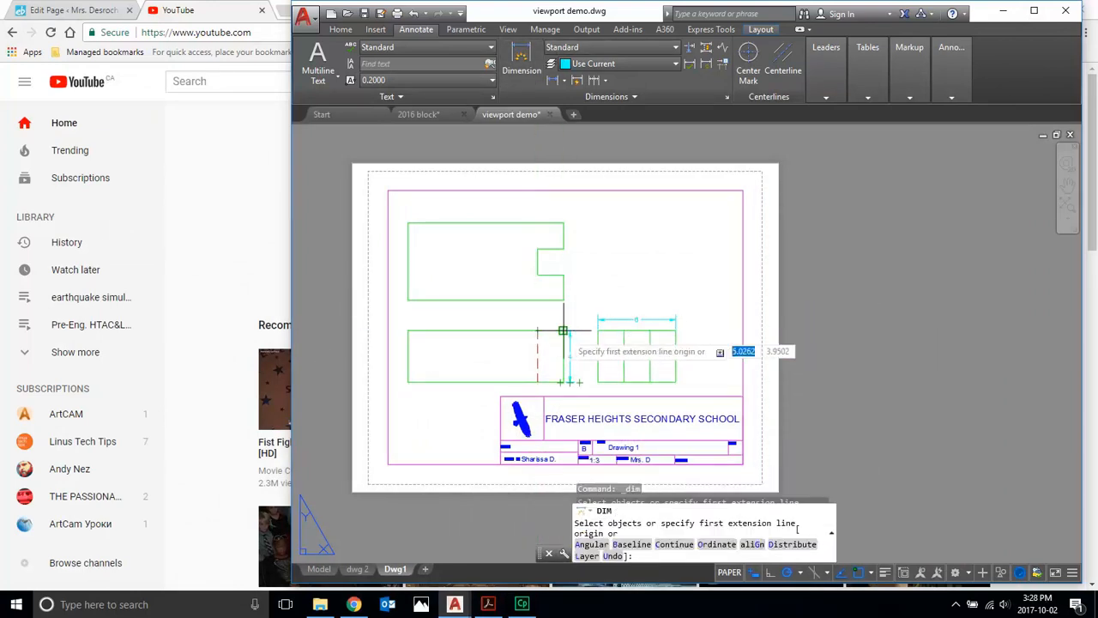
pyautogui.click(563, 275)
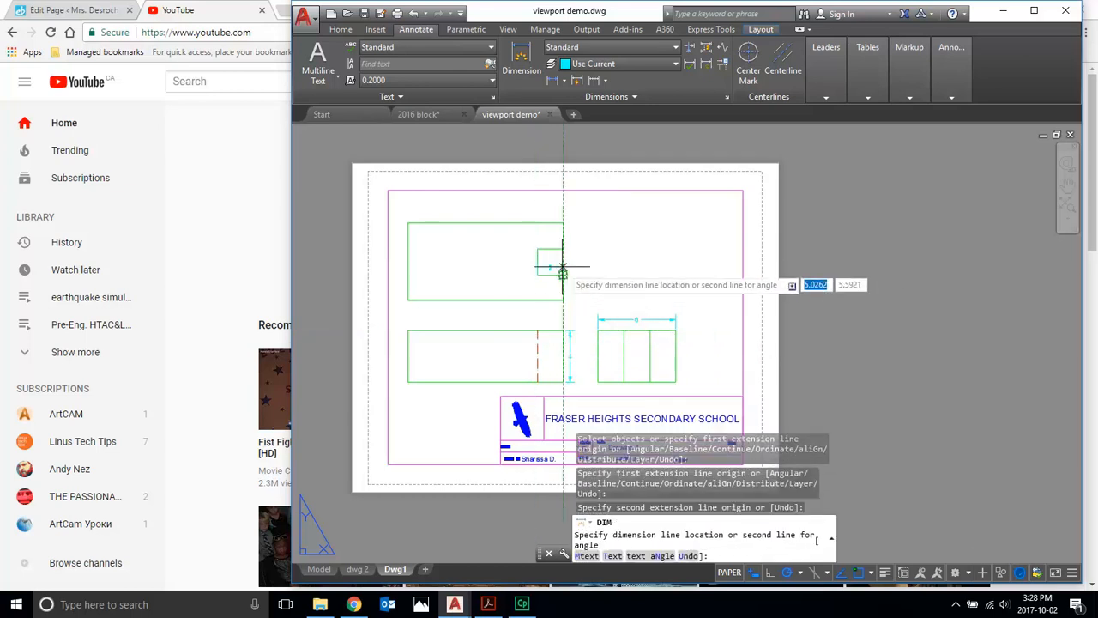
pyautogui.scroll(4, 561, 266)
pyautogui.click(560, 266)
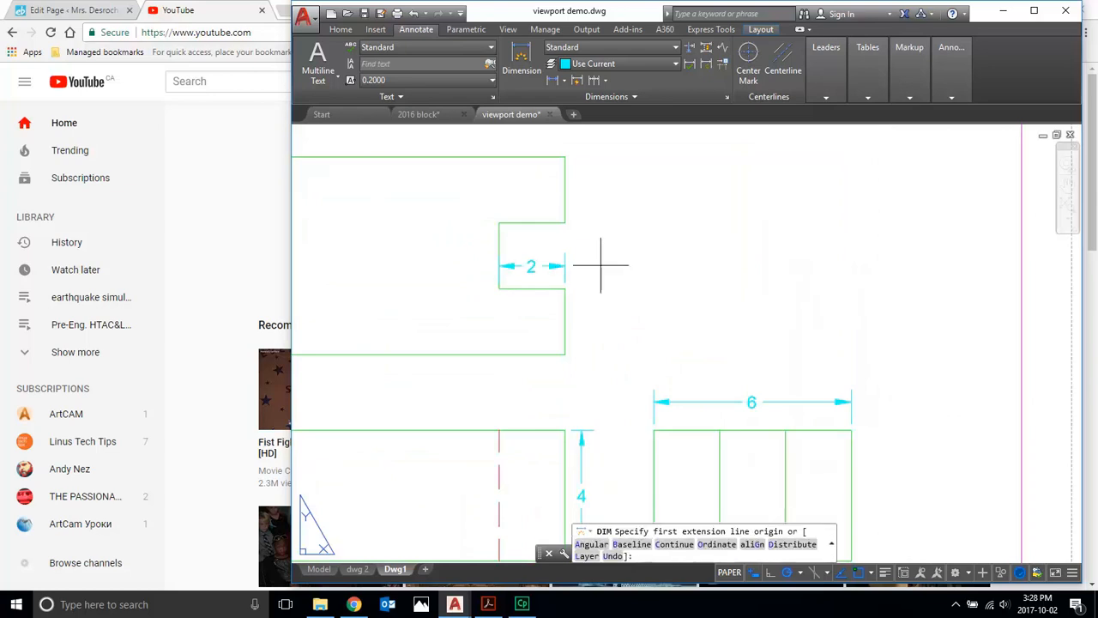
pyautogui.scroll(-4, 654, 265)
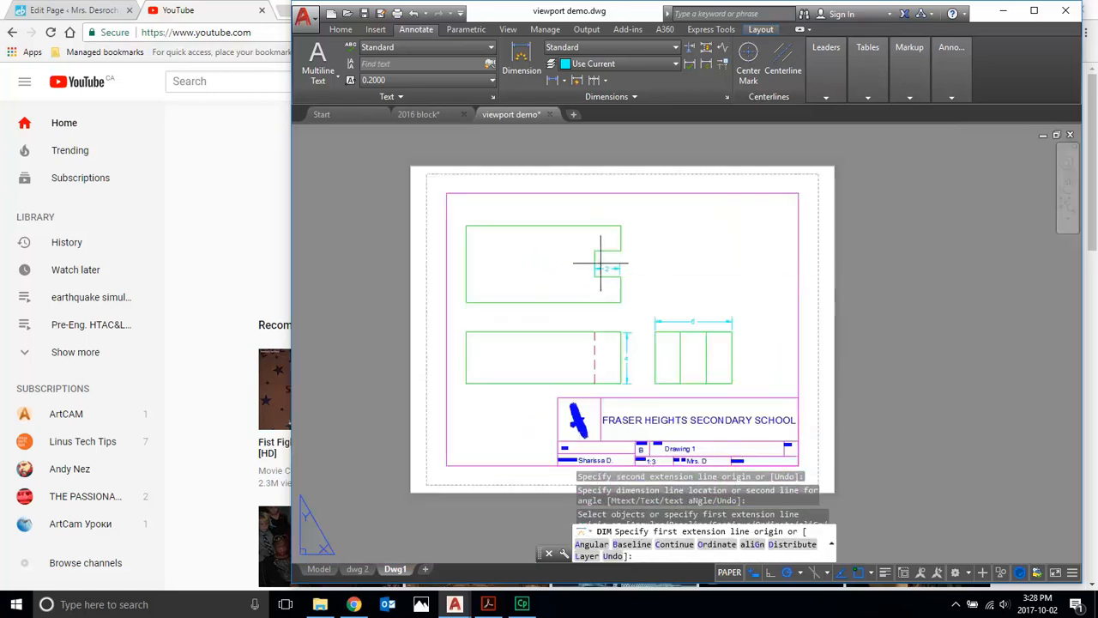
pyautogui.press('Return')
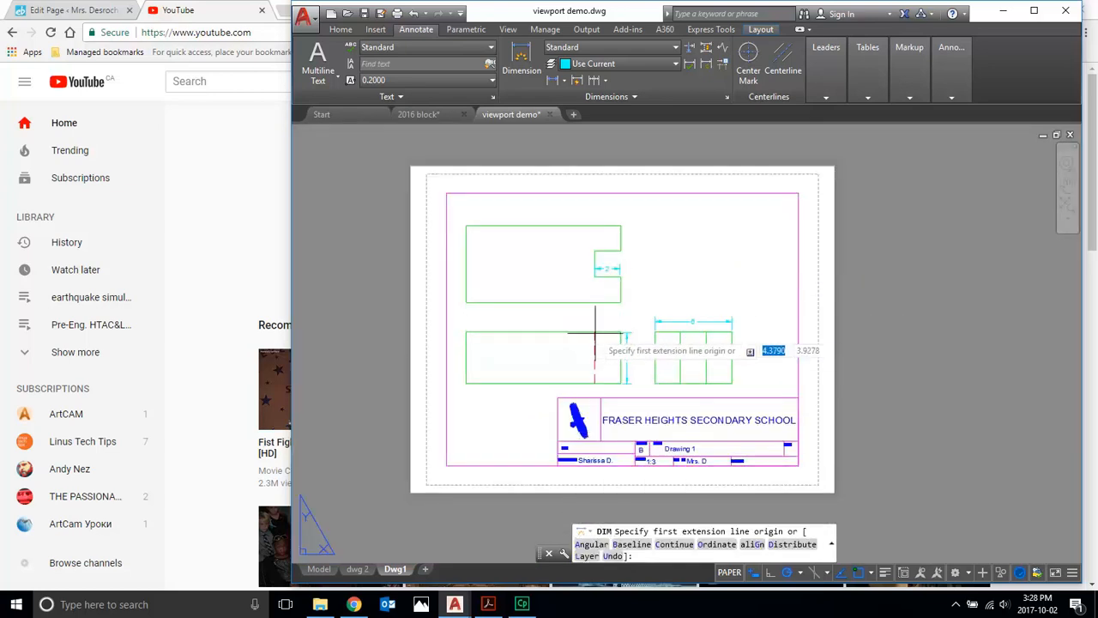
# Leave the Dimension command and review the 20 dimensioning rules in Acrobat, then return to AutoCAD.
pyautogui.click(608, 269)
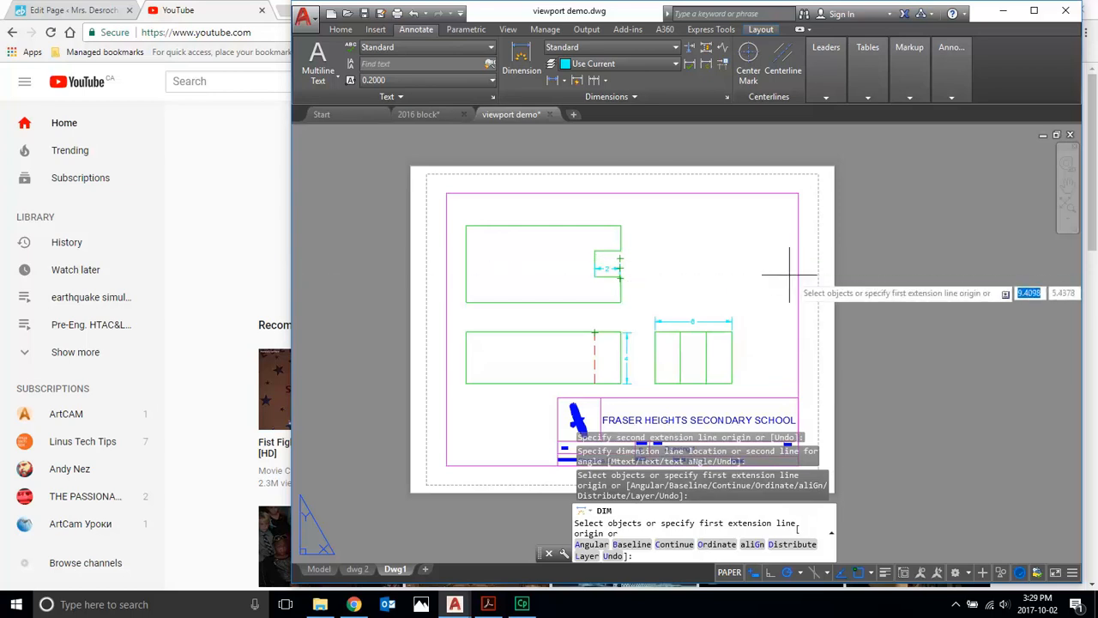
pyautogui.press('Return')
pyautogui.press('Escape')
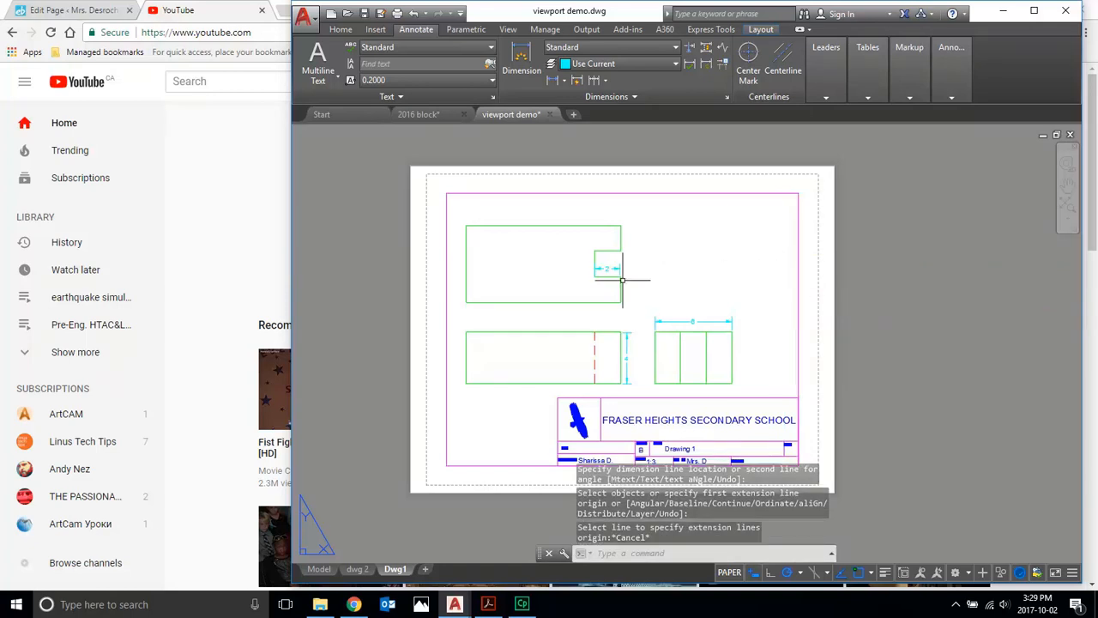
pyautogui.click(488, 604)
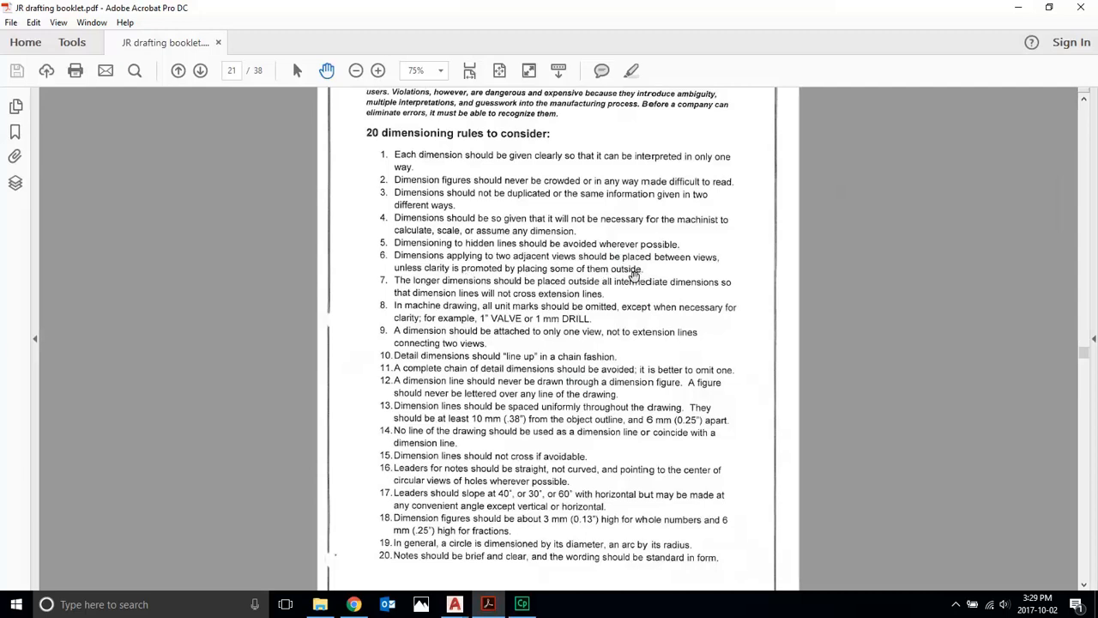
pyautogui.click(1018, 7)
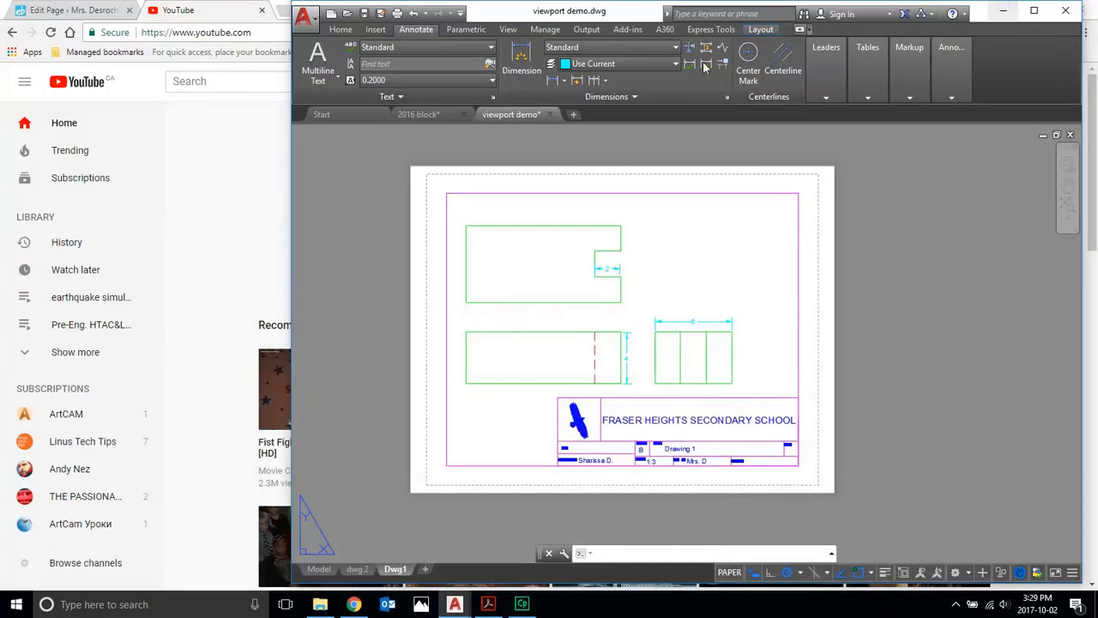
# Make HIDDEN the current layer and draw a rectangle enclosing all three views.
pyautogui.click(341, 30)
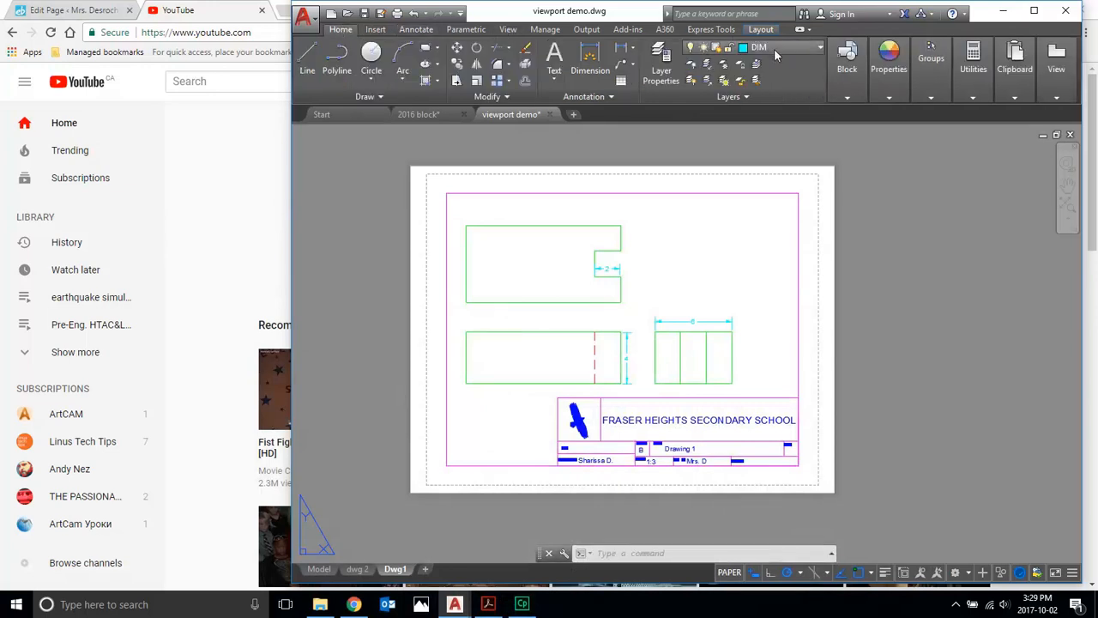
pyautogui.click(733, 52)
pyautogui.click(755, 180)
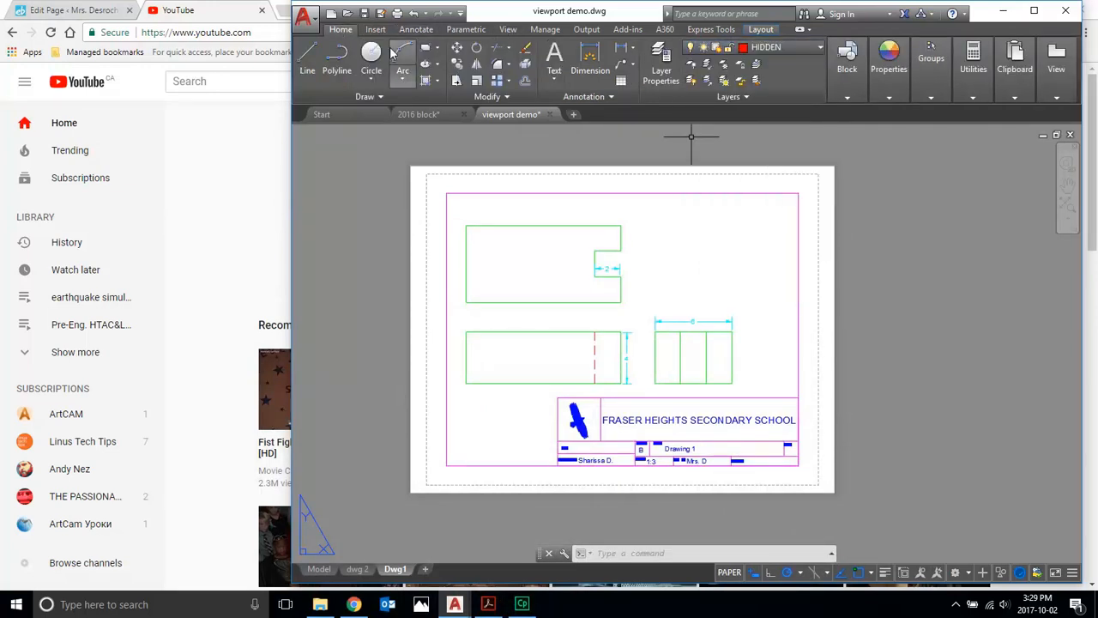
pyautogui.click(426, 48)
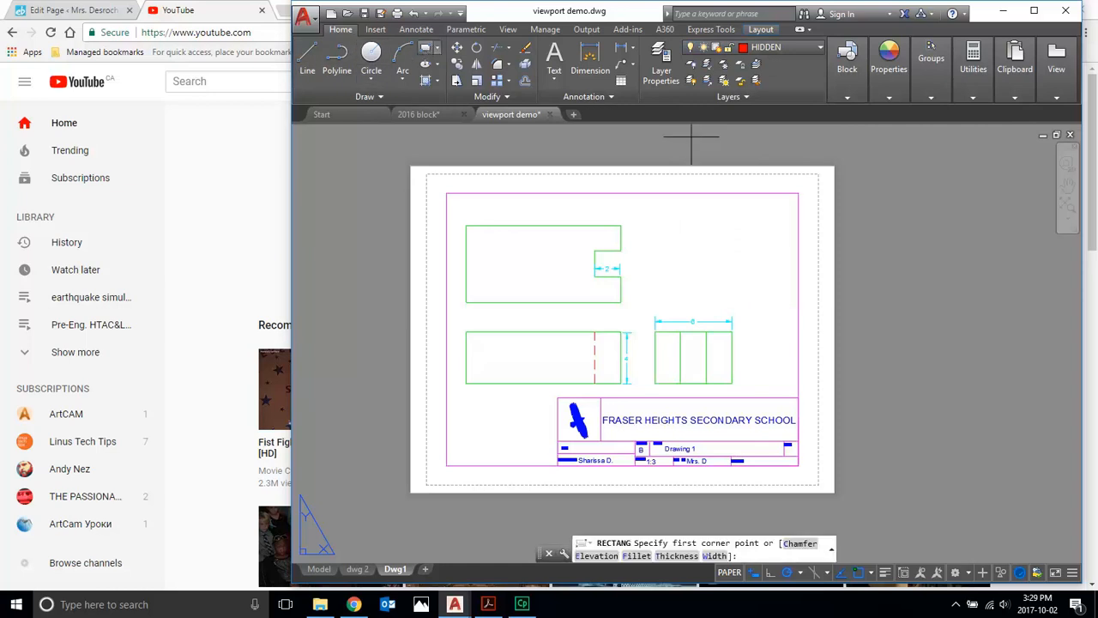
pyautogui.click(458, 205)
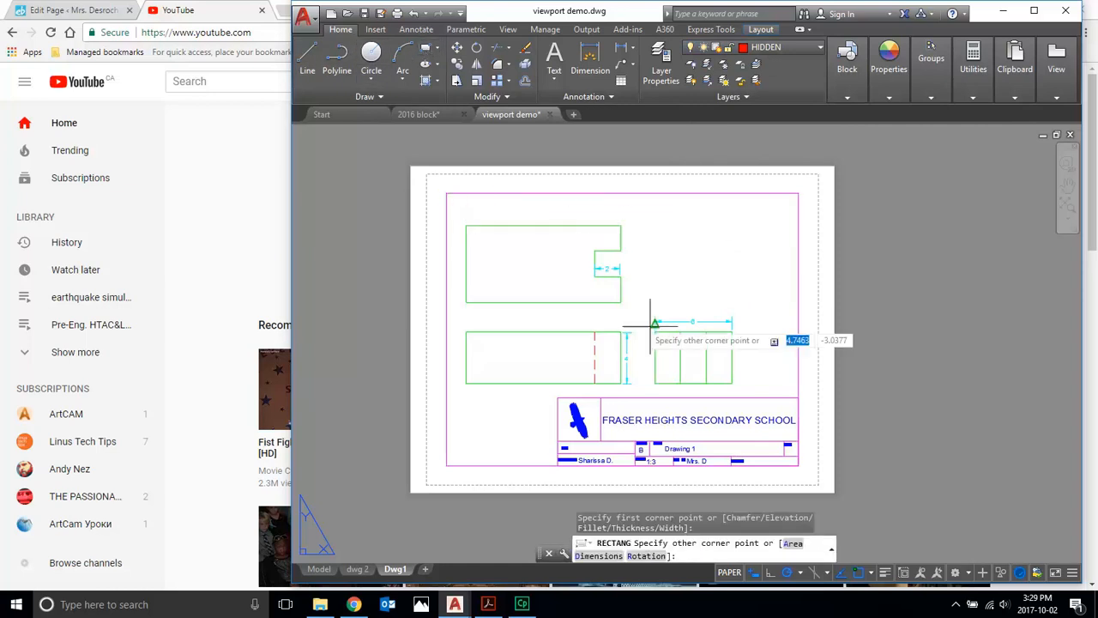
pyautogui.click(798, 397)
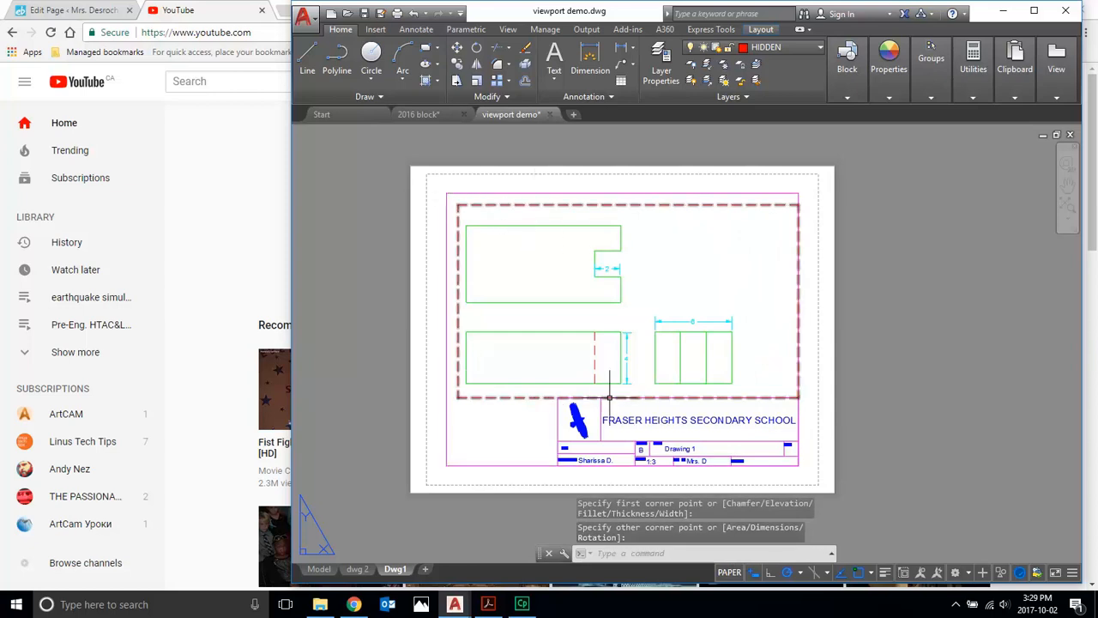
# Stretch the enclosing rectangle's right edge inward, clear of the sheet border.
pyautogui.click(797, 259)
pyautogui.click(798, 301)
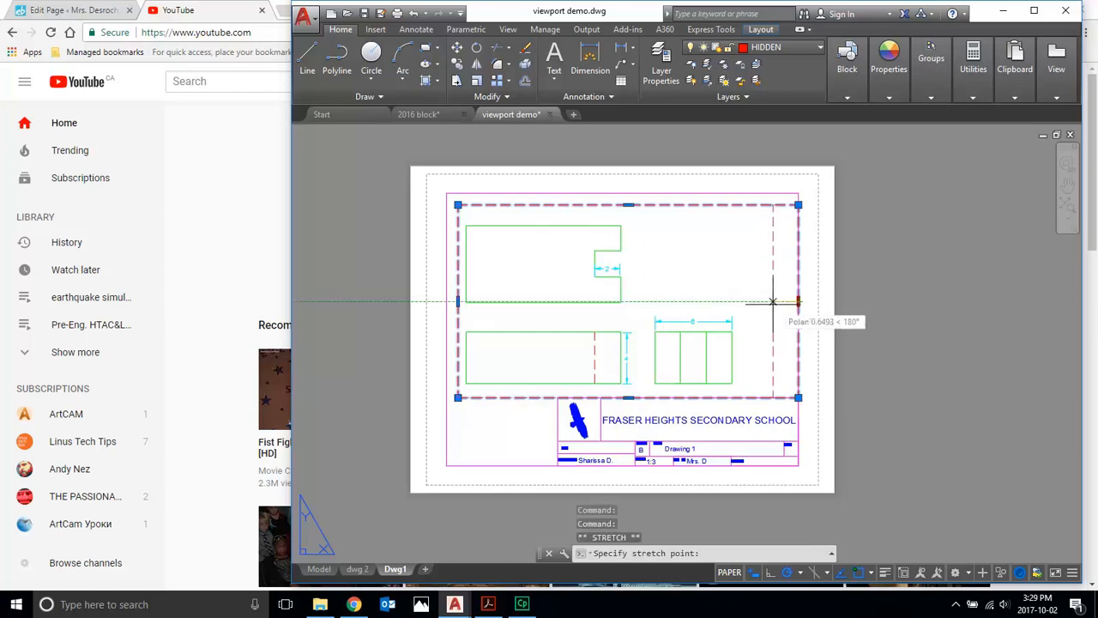
pyautogui.click(768, 304)
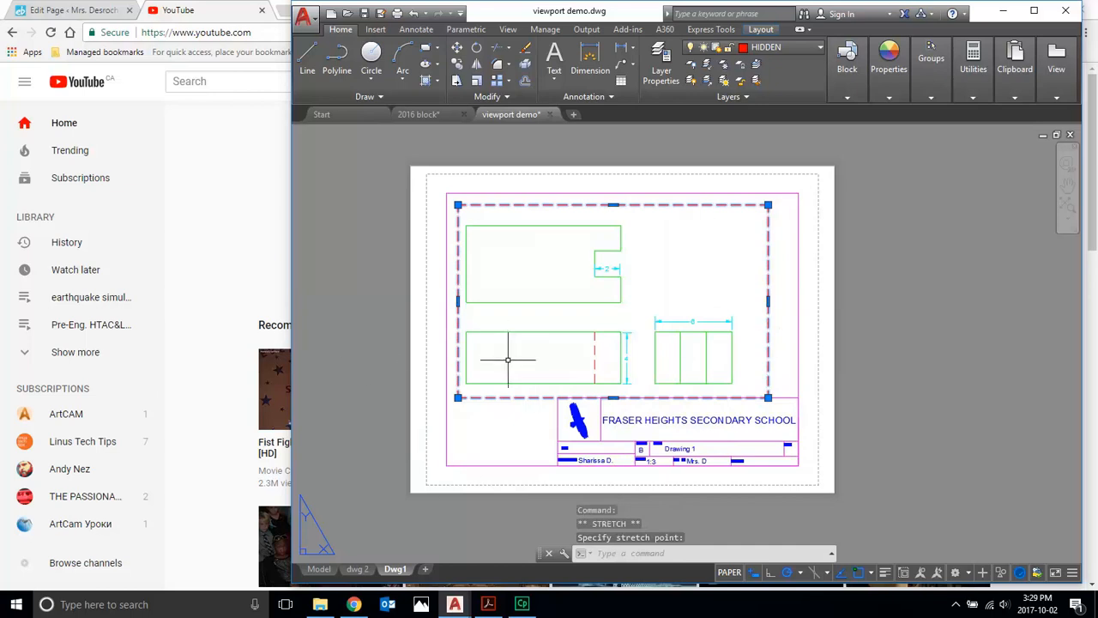
pyautogui.press('Escape')
pyautogui.click(592, 55)
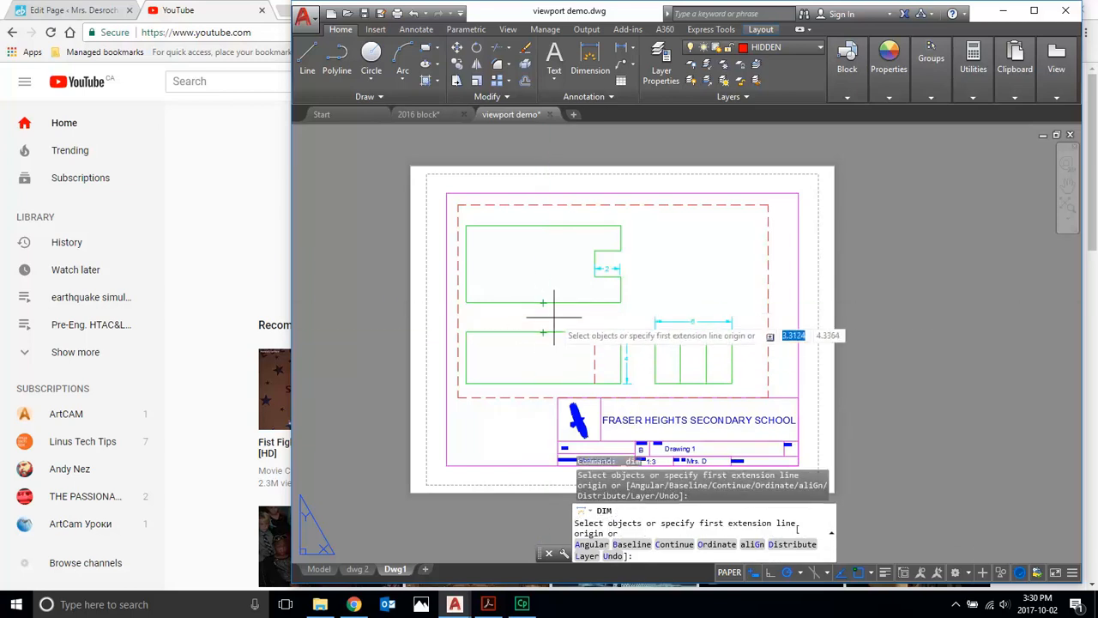
pyautogui.press('Return')
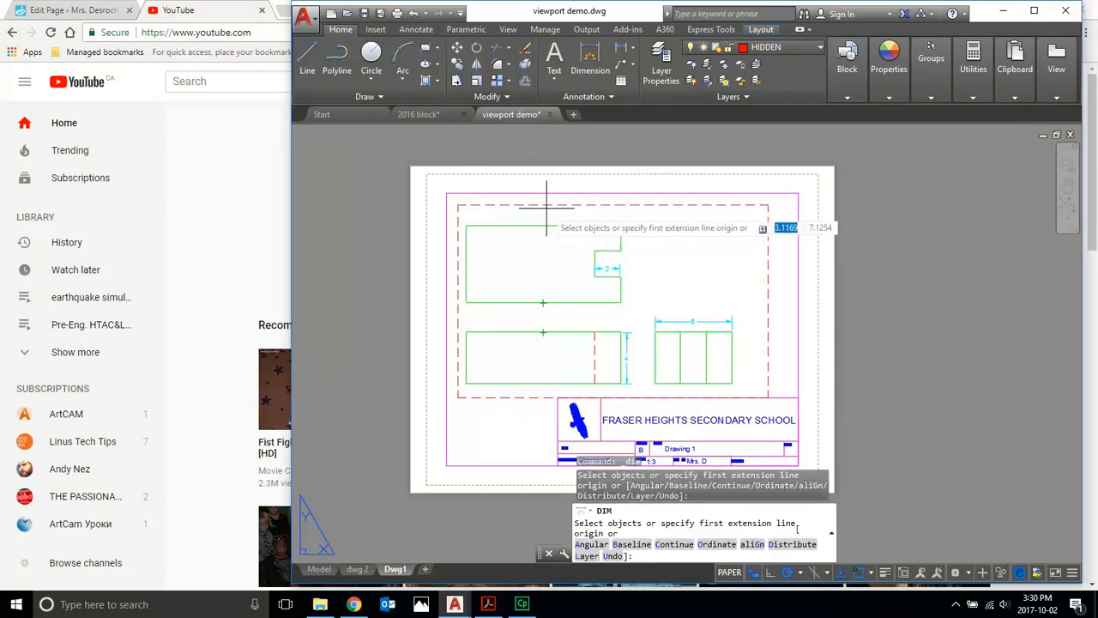
pyautogui.press('Return')
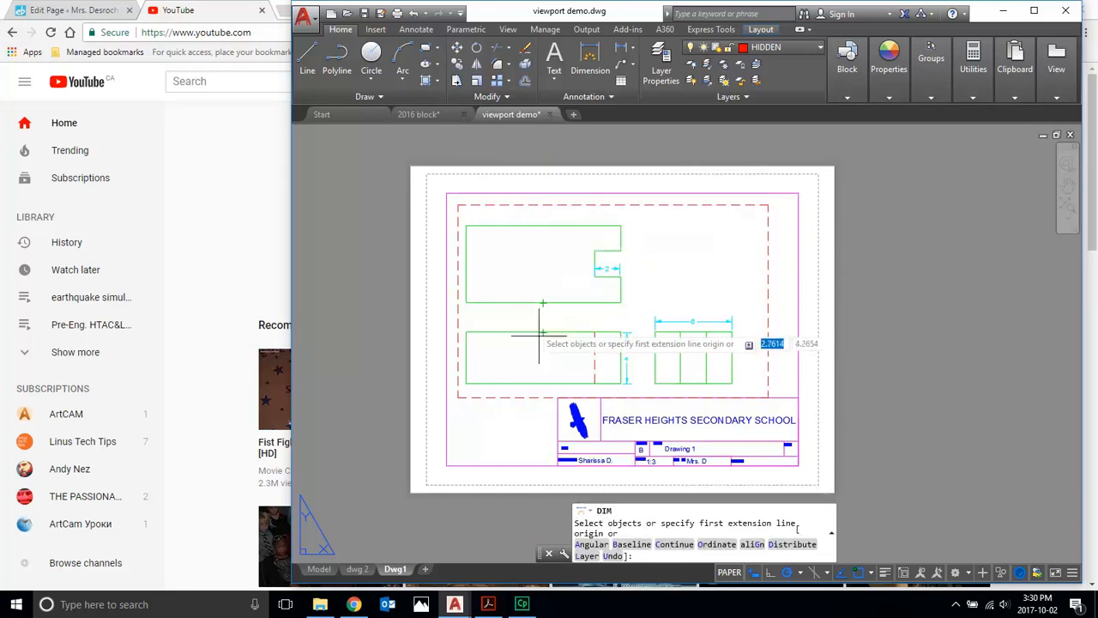
pyautogui.press('Escape')
# Delete the dashed rectangle enclosing the three views.
pyautogui.click(596, 205)
pyautogui.press('Delete')
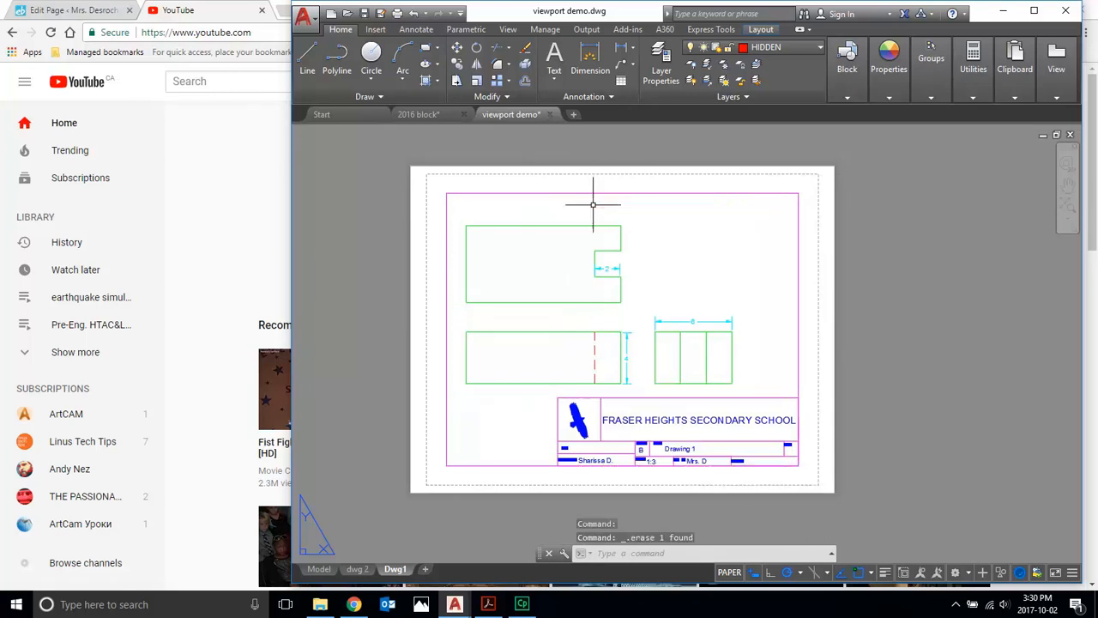
pyautogui.click(587, 57)
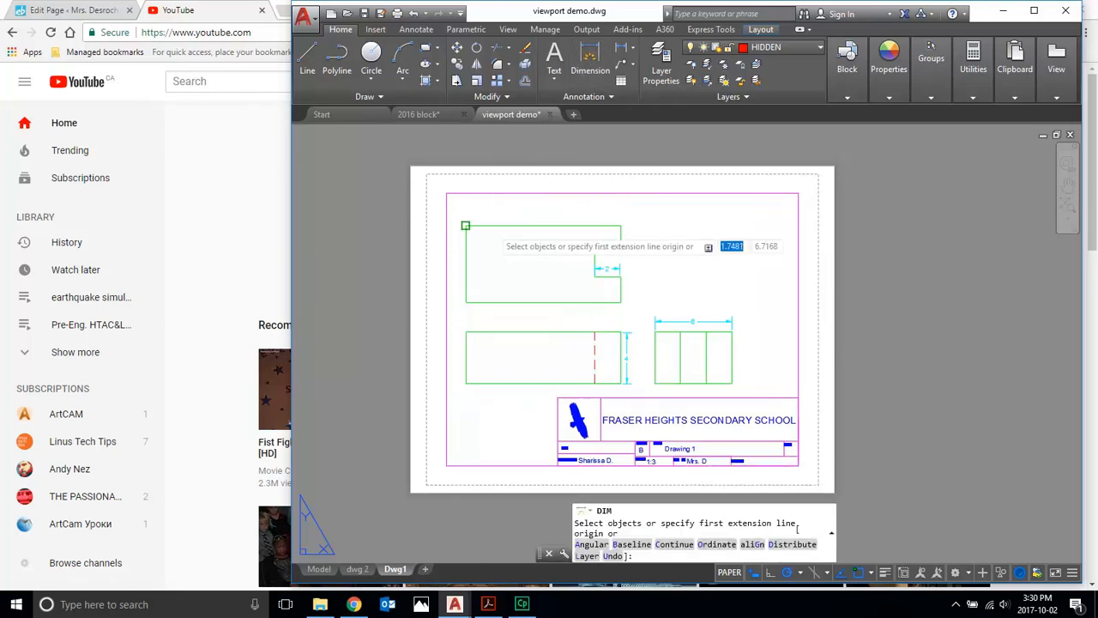
pyautogui.click(466, 302)
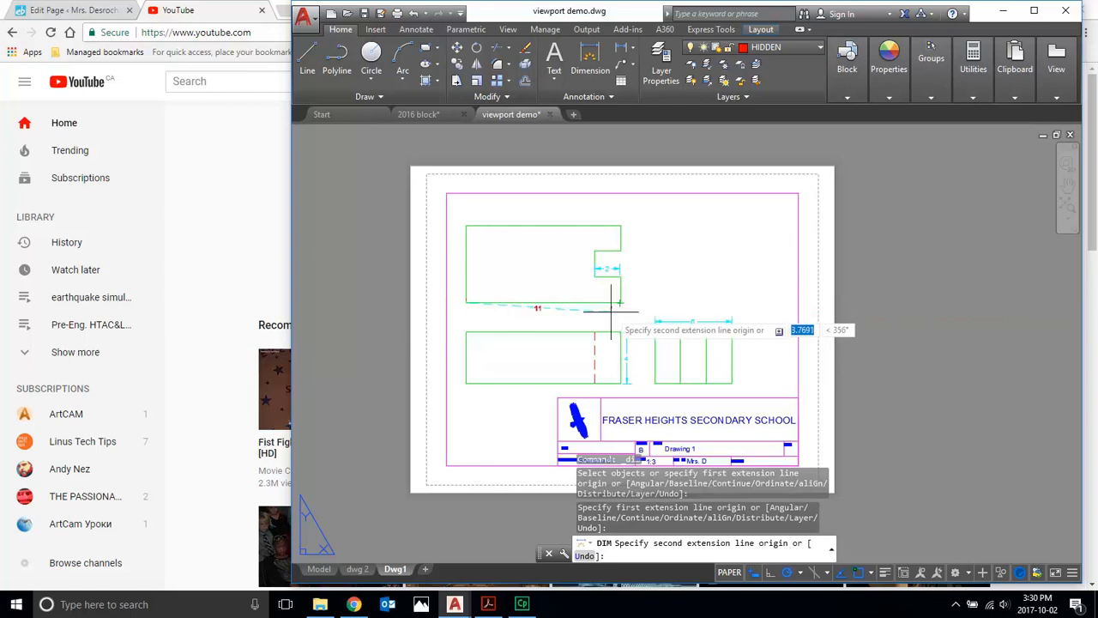
pyautogui.press('Escape')
# Make DIM the current layer and dimension the top view's overall length between the top and front views.
pyautogui.click(772, 52)
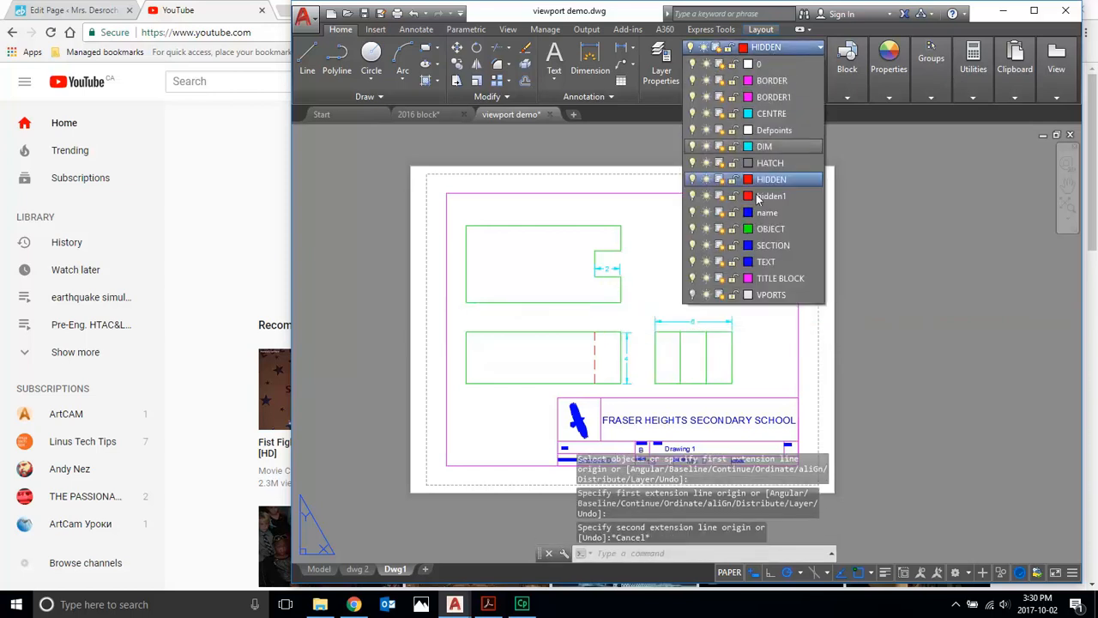
pyautogui.click(762, 147)
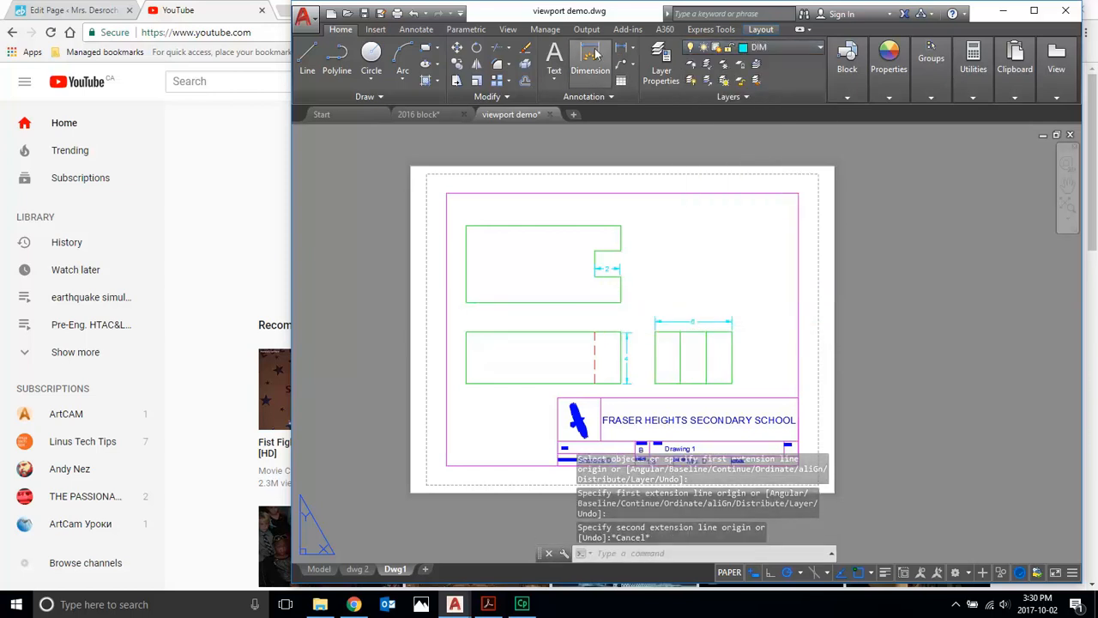
pyautogui.click(590, 58)
pyautogui.click(465, 302)
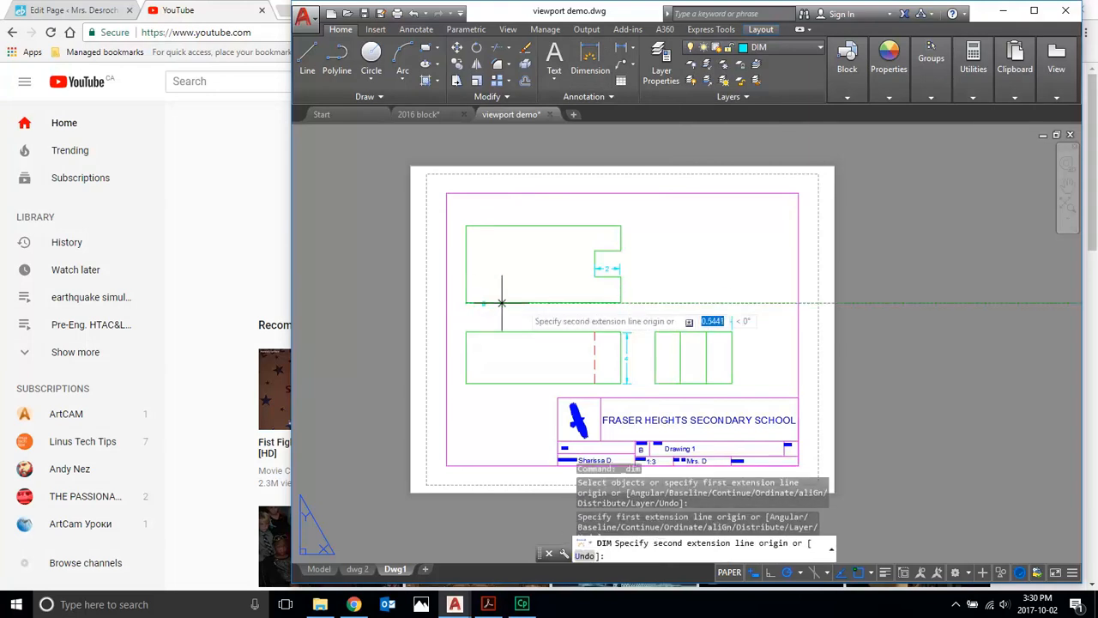
pyautogui.click(620, 302)
pyautogui.click(791, 314)
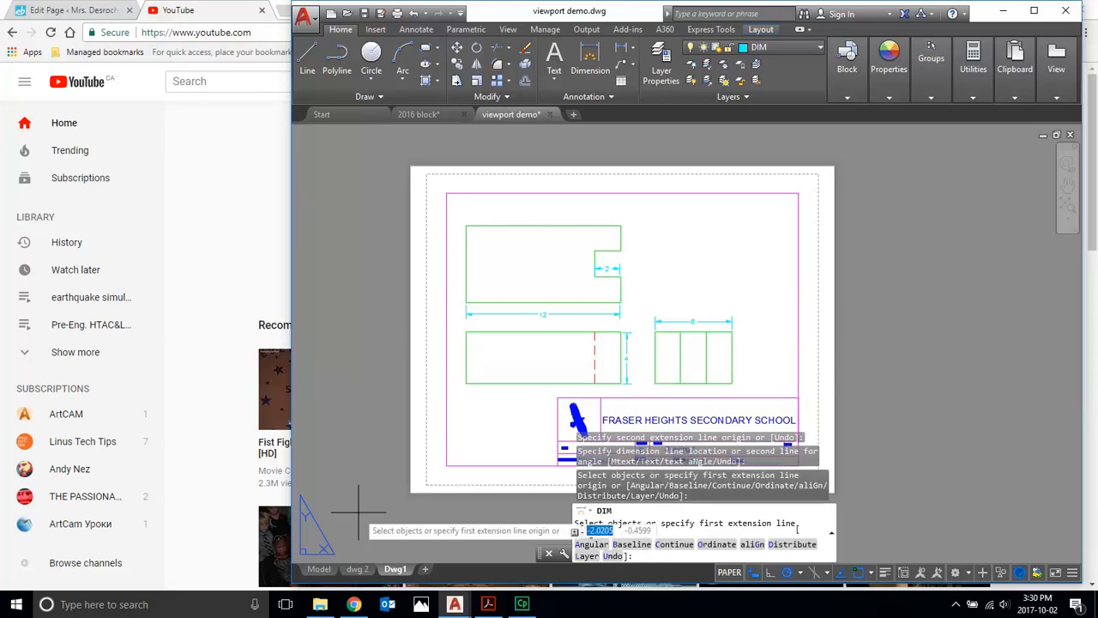
# Recheck the dimensioning rules in Acrobat, then return to AutoCAD and delete the overall width dimension above the side view.
pyautogui.click(488, 604)
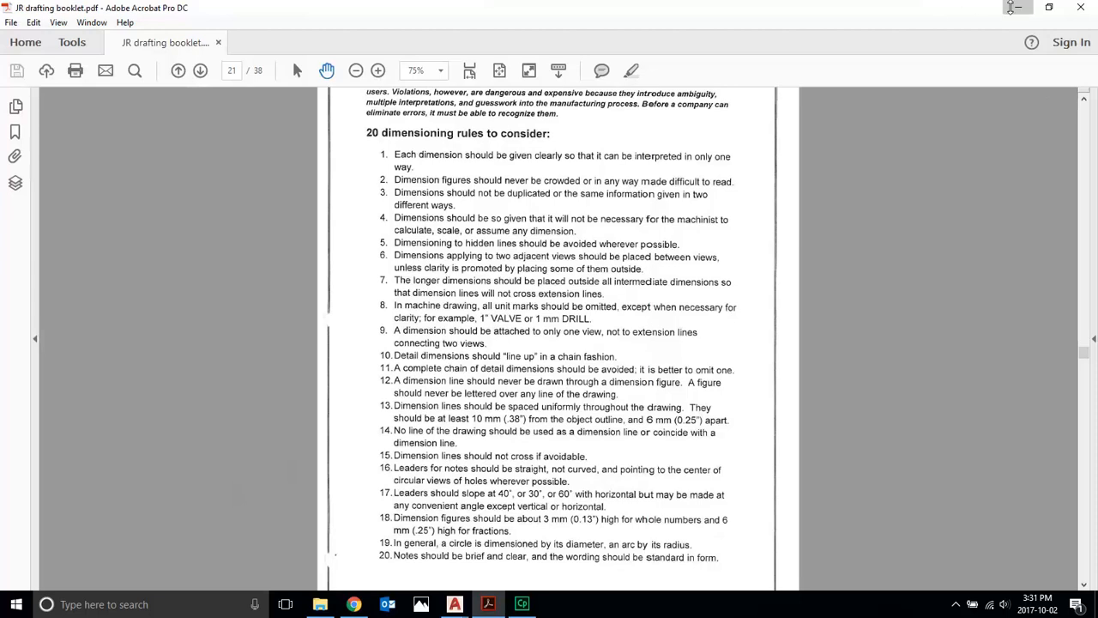
pyautogui.click(1015, 10)
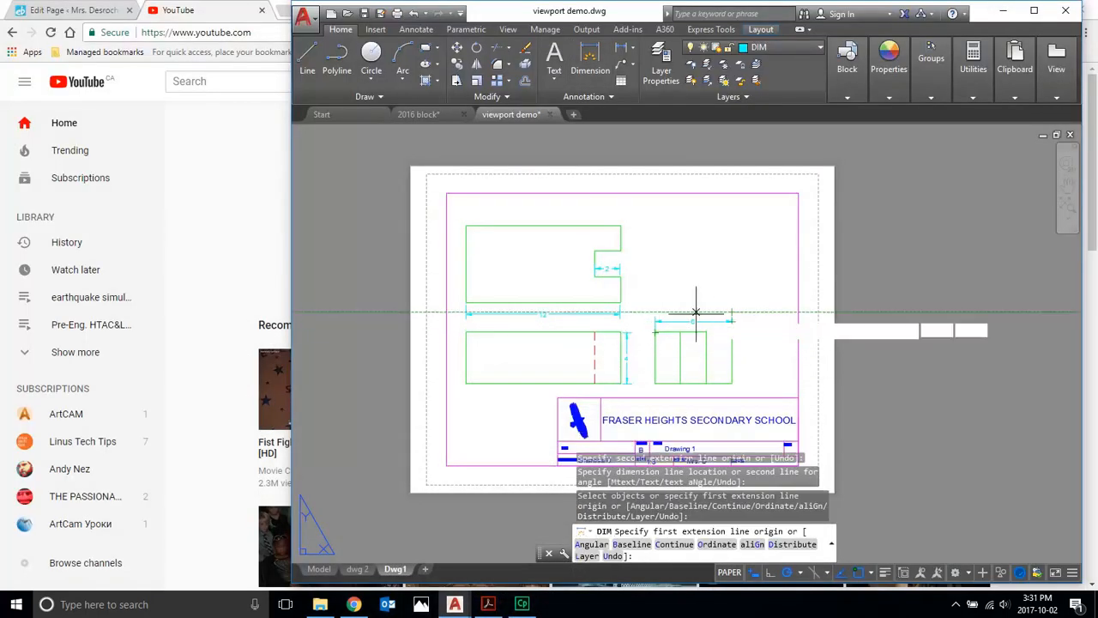
pyautogui.press('Escape')
pyautogui.click(684, 321)
pyautogui.press('Delete')
# Dimension the width of the side view's left section just above the view.
pyautogui.click(590, 60)
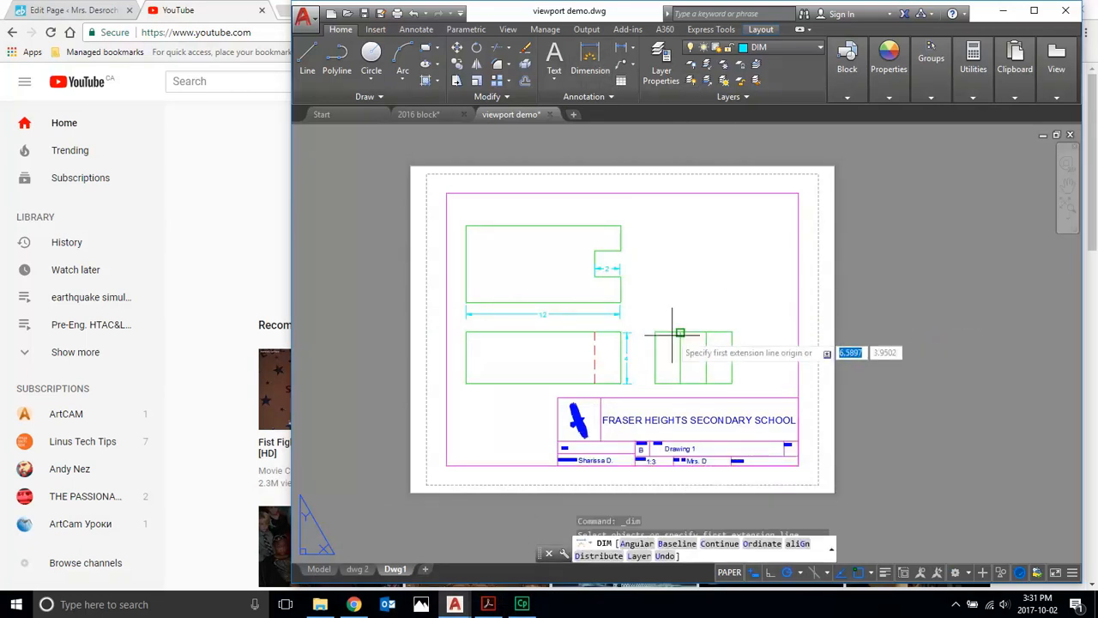
pyautogui.click(655, 333)
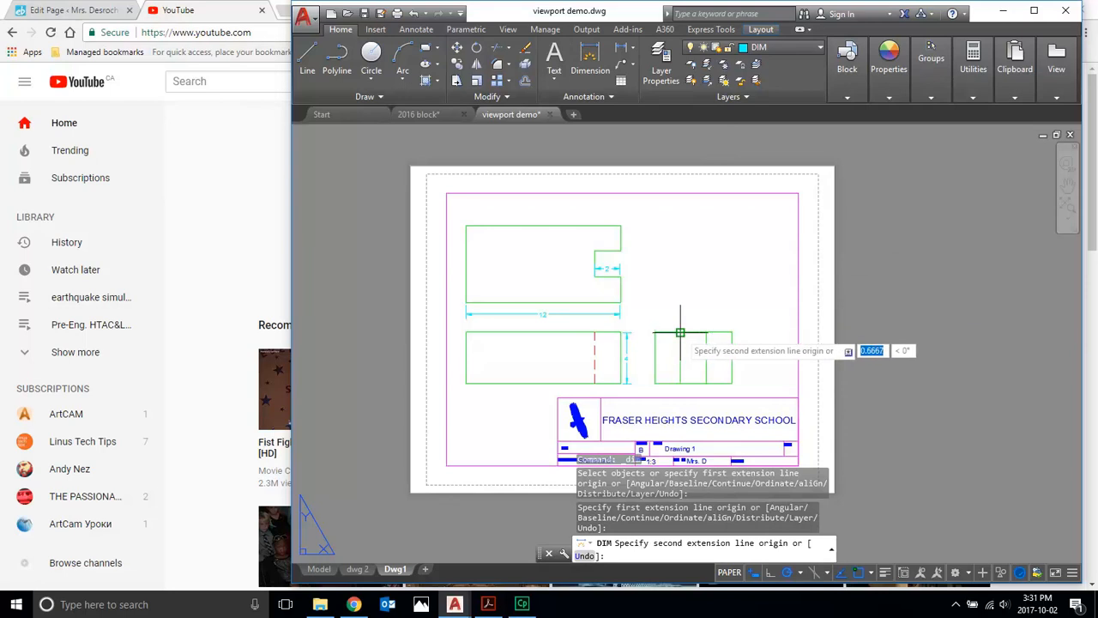
pyautogui.click(681, 333)
pyautogui.click(681, 326)
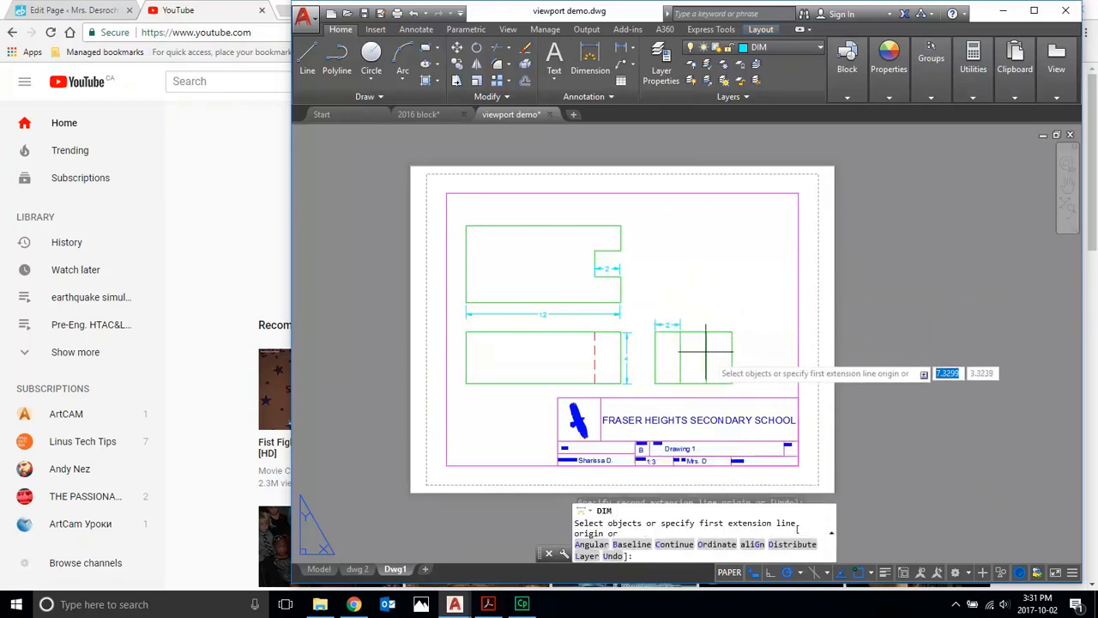
pyautogui.press('Escape')
# Dimension the width of the side view's right section above the view.
pyautogui.press('space')
pyautogui.click(707, 331)
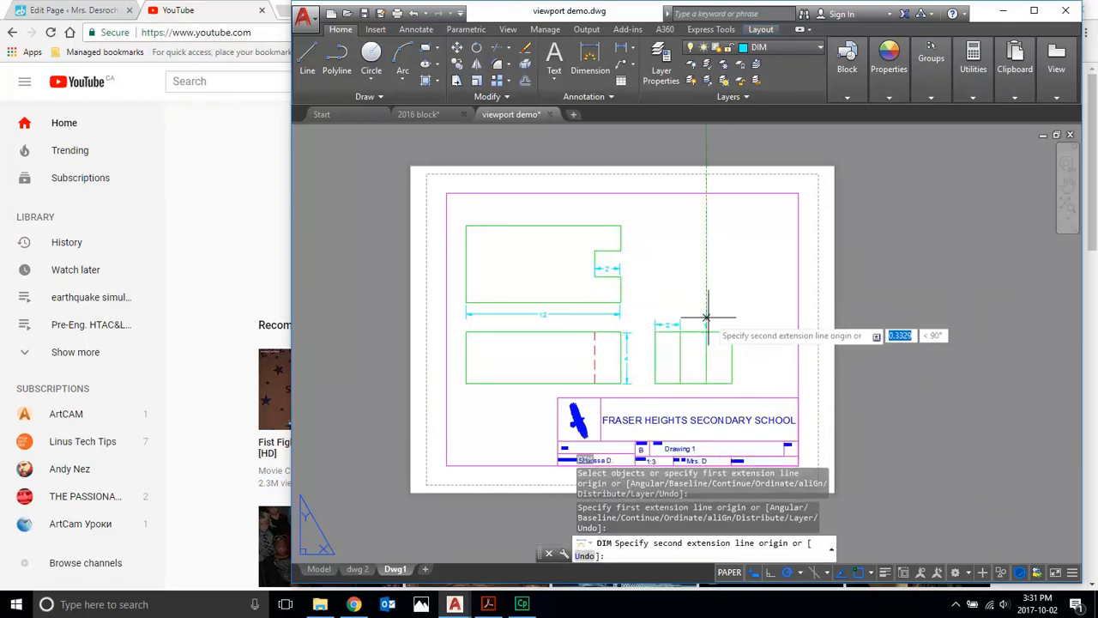
pyautogui.click(731, 331)
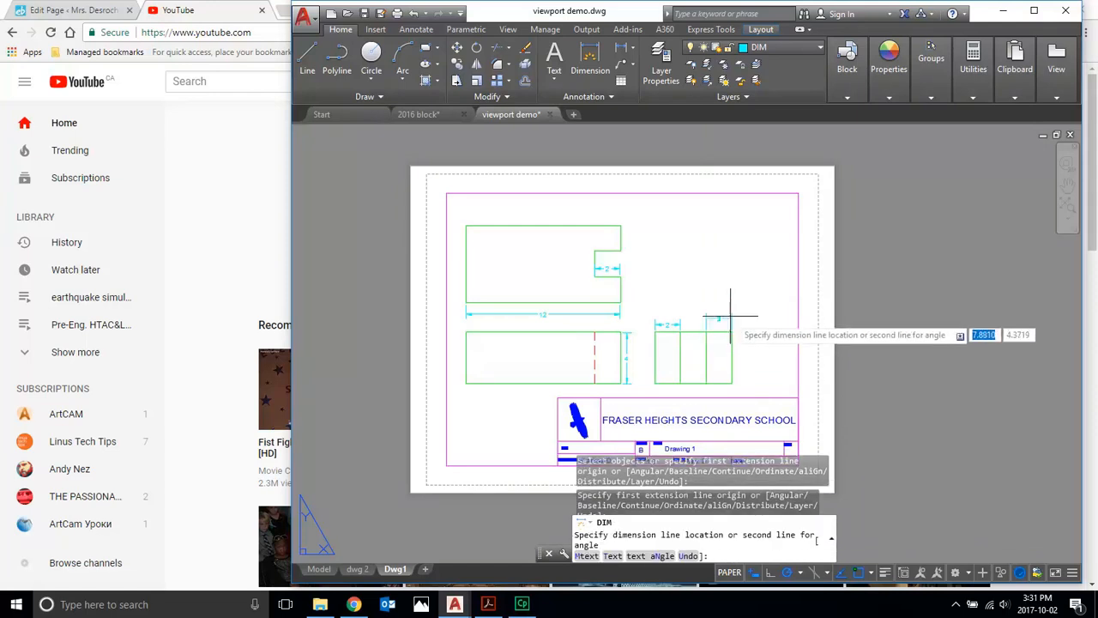
pyautogui.click(730, 302)
# Dimension the side view's overall width, placing it above the left section's dimension.
pyautogui.click(591, 58)
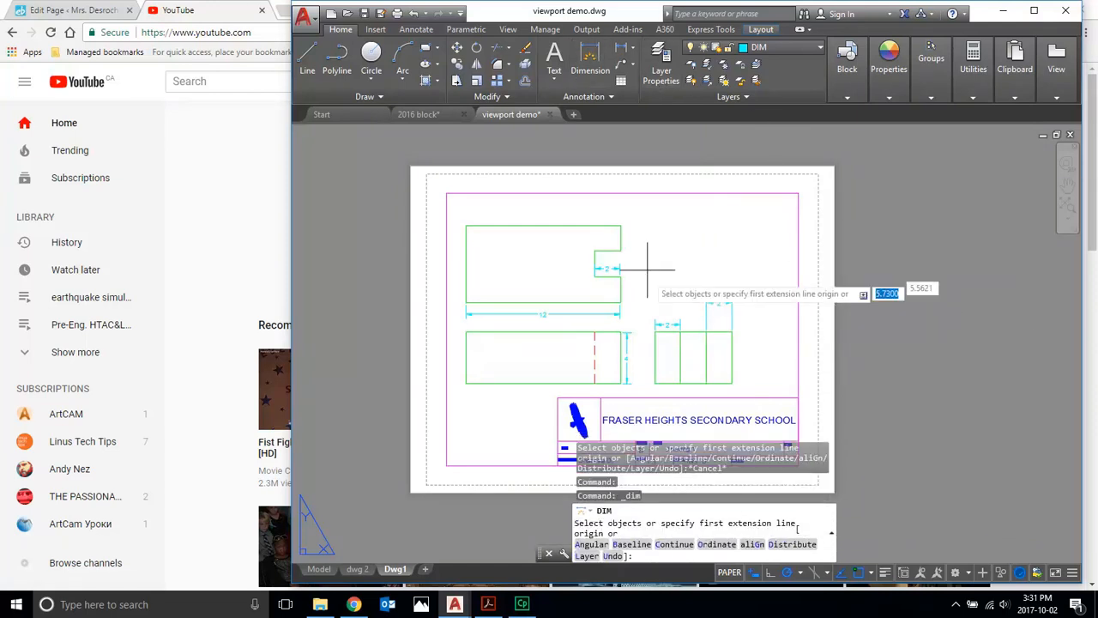
pyautogui.click(655, 332)
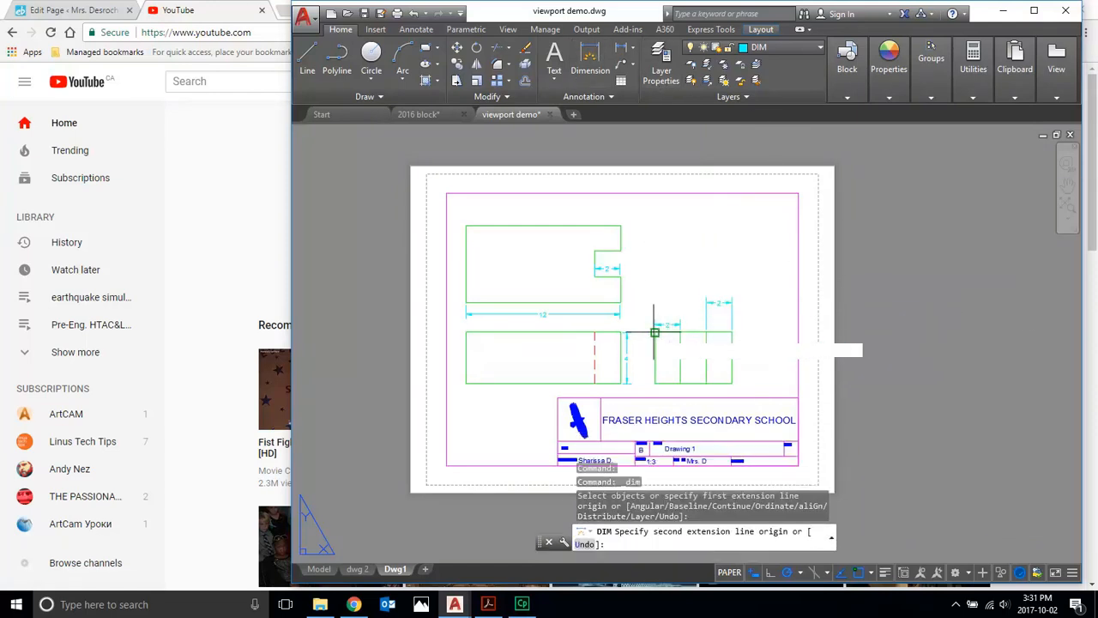
pyautogui.click(732, 332)
pyautogui.click(738, 313)
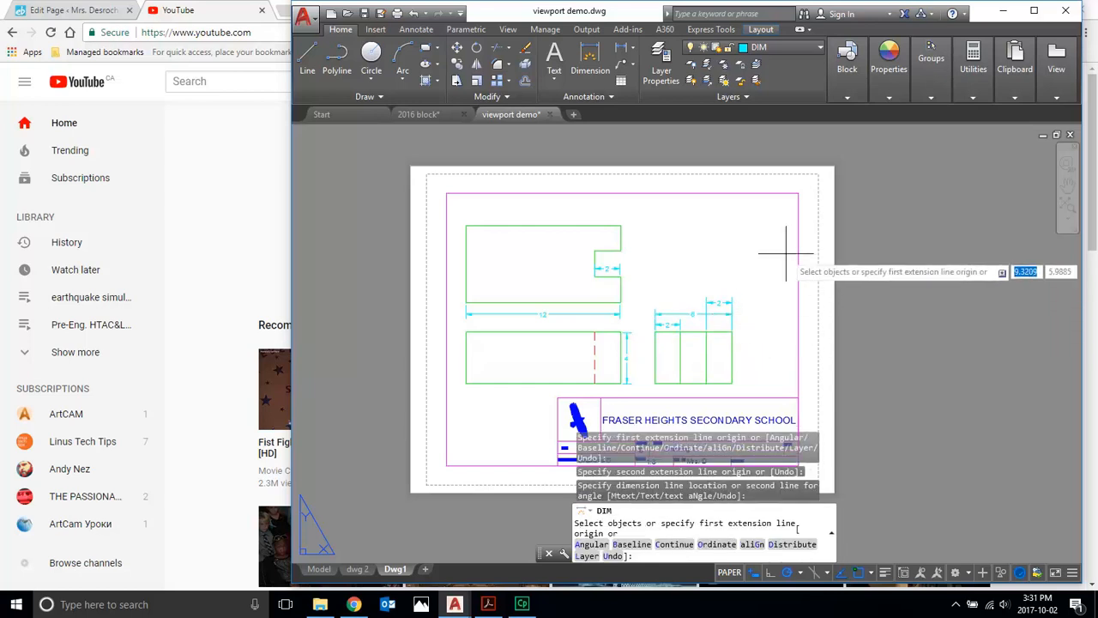
pyautogui.press('Escape')
# Move the side view's right section dimension below the overall width dimension, roughly level with the left section's dimension.
pyautogui.scroll(2, 695, 322)
pyautogui.scroll(2, 695, 321)
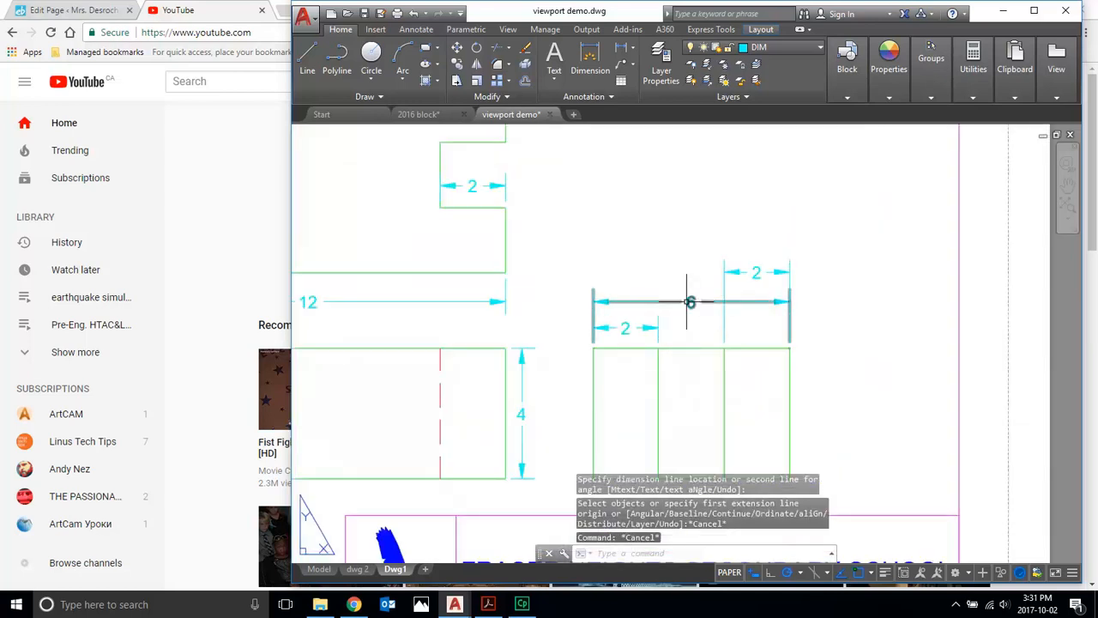
pyautogui.click(764, 271)
pyautogui.click(726, 269)
pyautogui.click(756, 272)
pyautogui.click(756, 326)
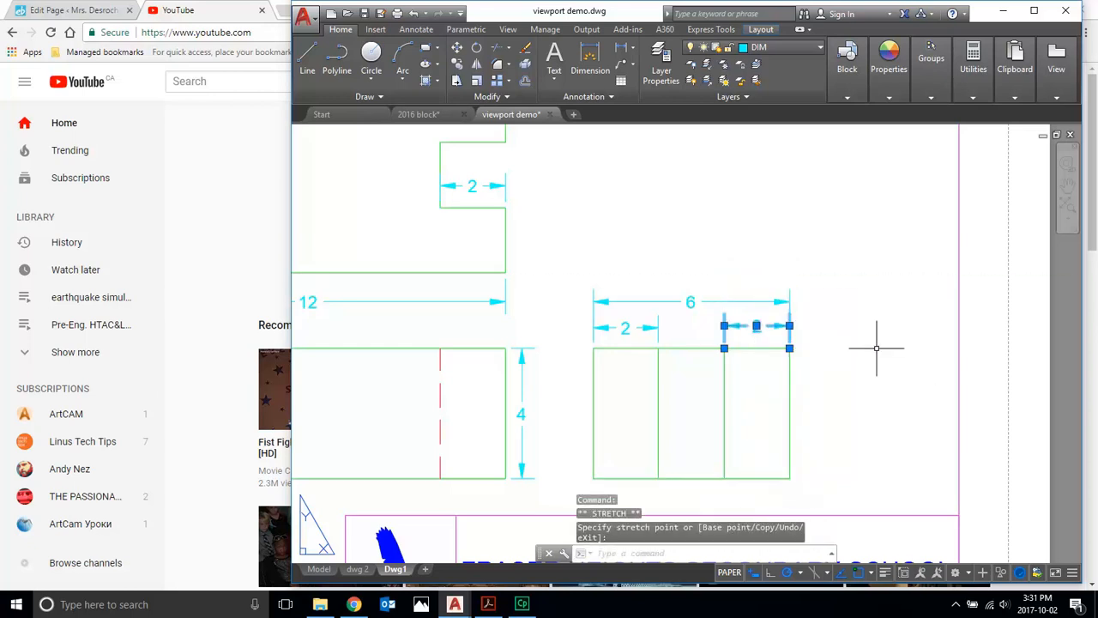
pyautogui.press('Escape')
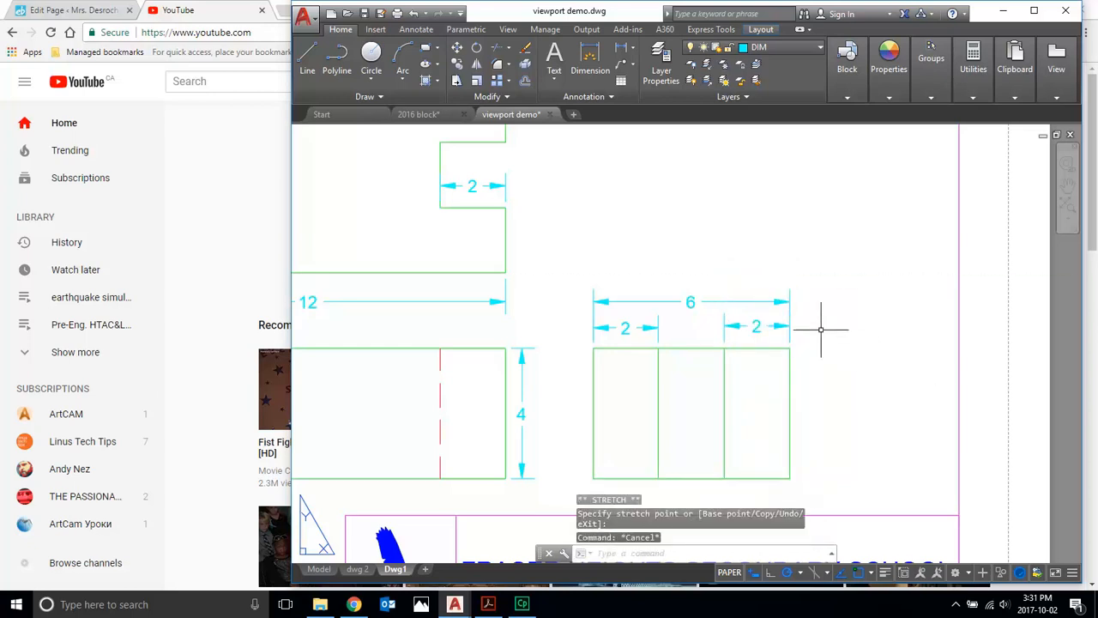
# Move the right section's dimension above the overall width dimension, and bring it back to just above the side view.
pyautogui.click(755, 325)
pyautogui.click(751, 326)
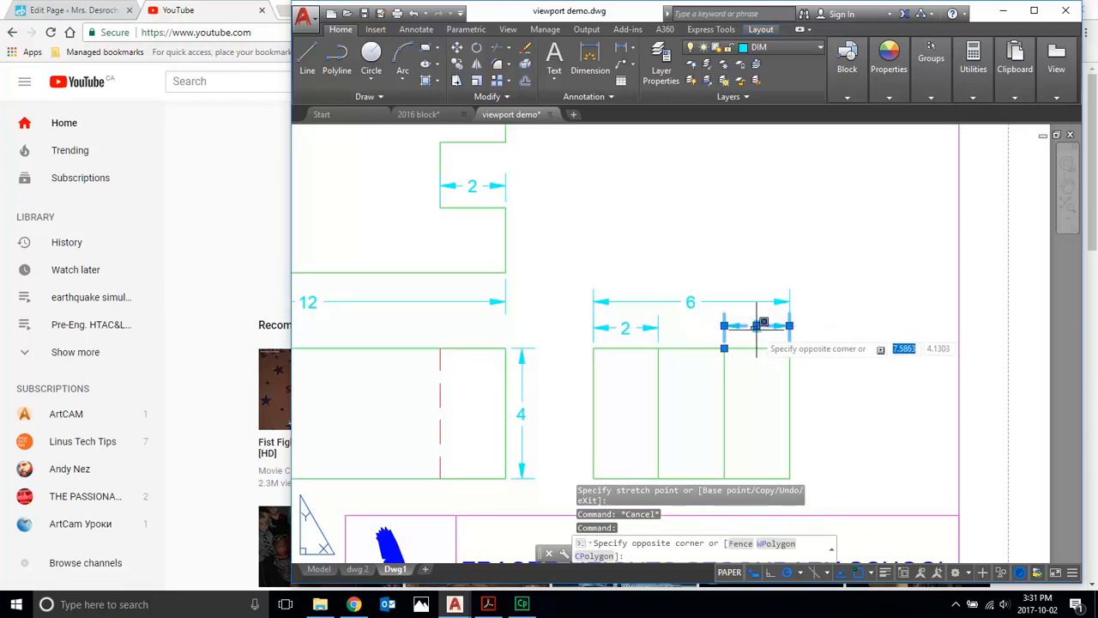
pyautogui.click(755, 326)
pyautogui.click(756, 327)
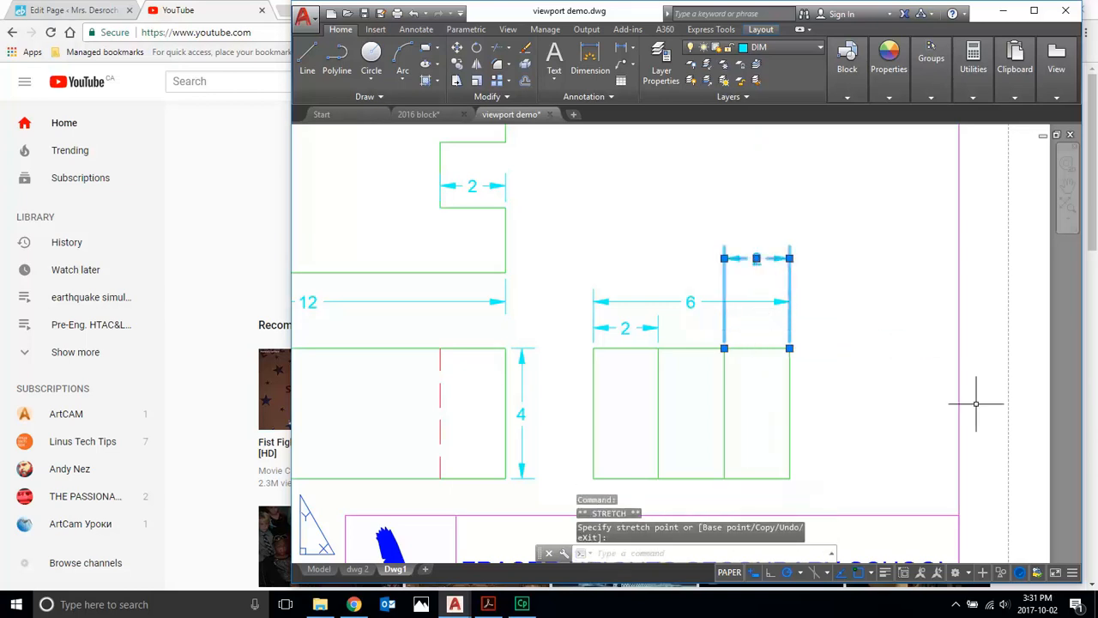
pyautogui.click(755, 256)
pyautogui.click(756, 257)
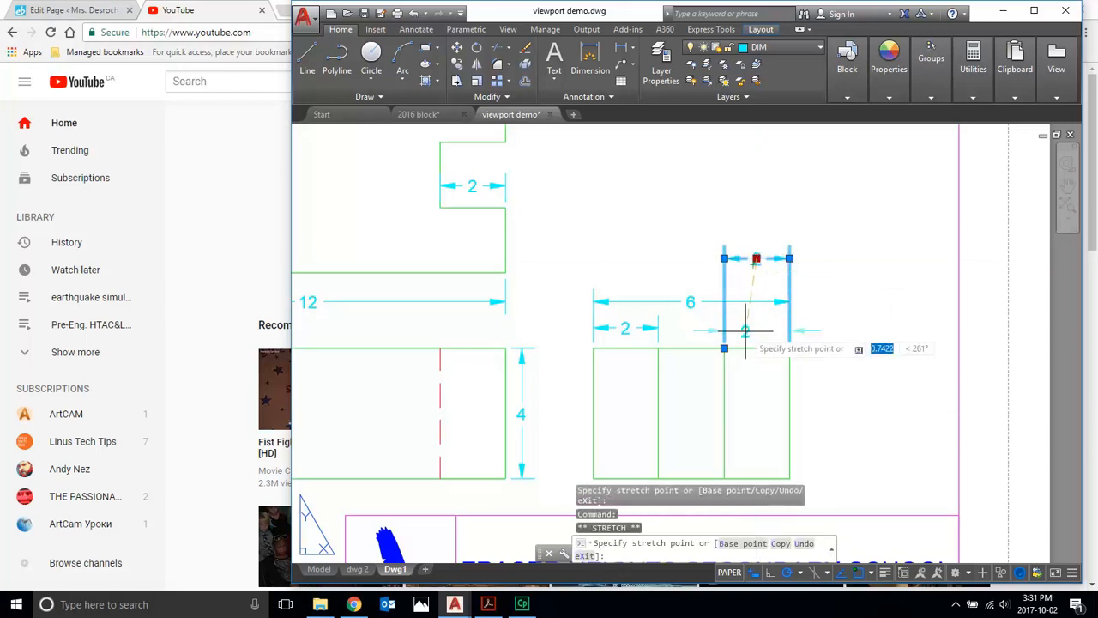
pyautogui.click(752, 331)
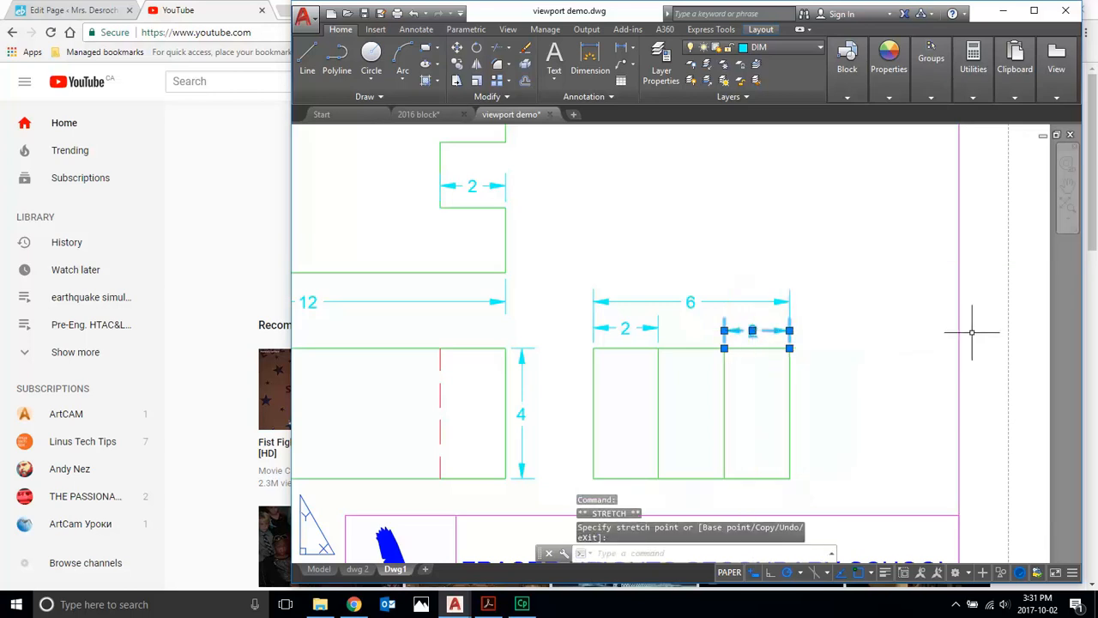
pyautogui.press('Escape')
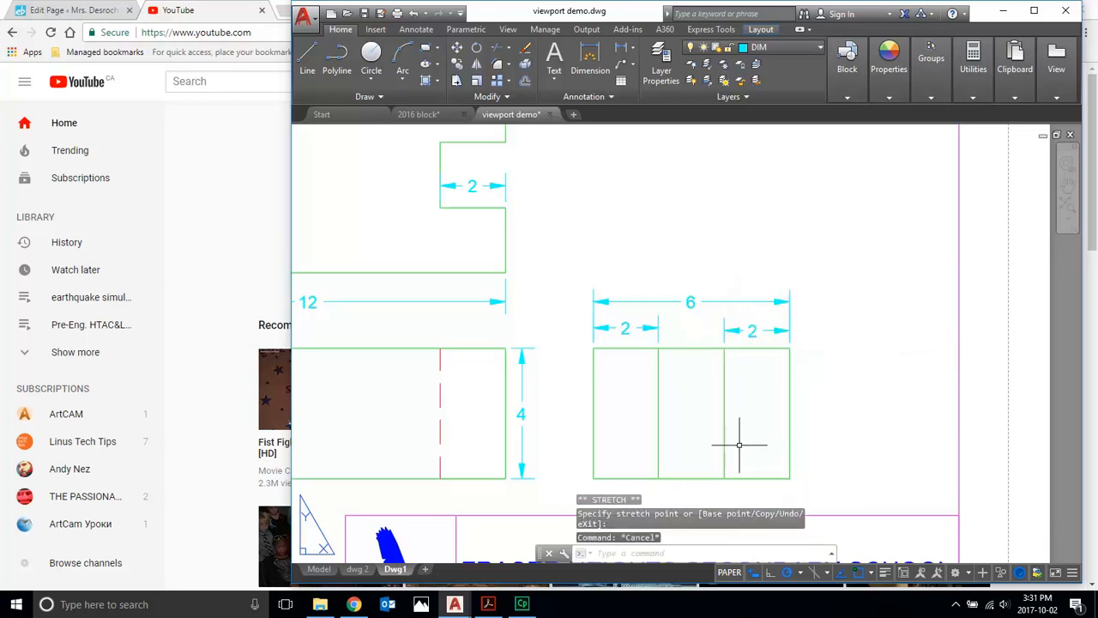
# Recheck the dimensioning rules in Acrobat, then in AutoCAD reposition the front view's height dimension slightly farther out, between the two views.
pyautogui.click(488, 604)
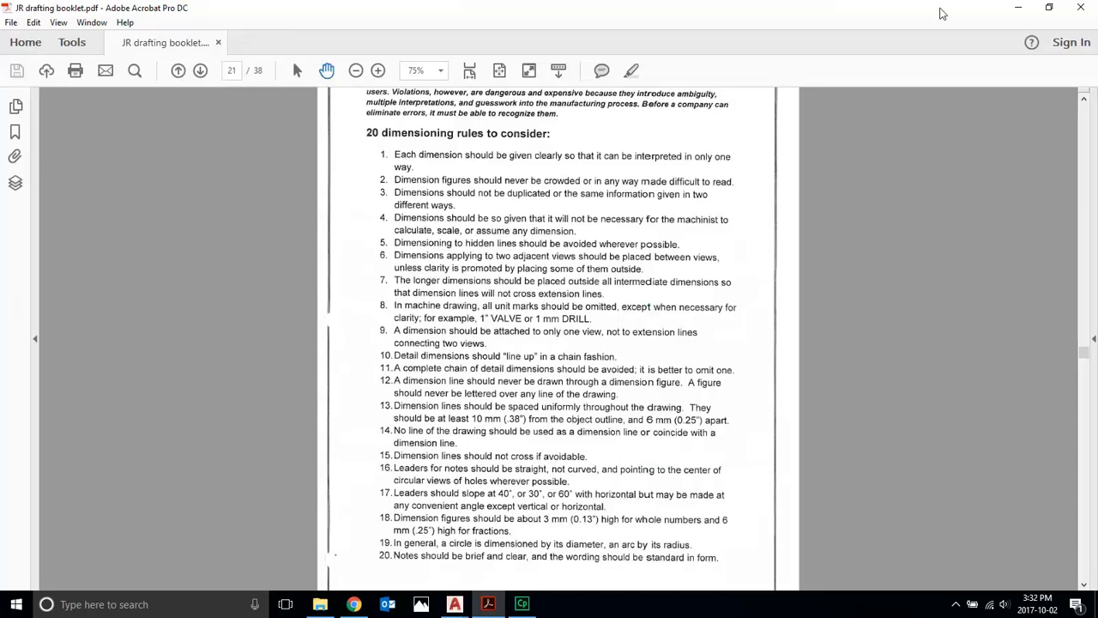
pyautogui.click(1019, 8)
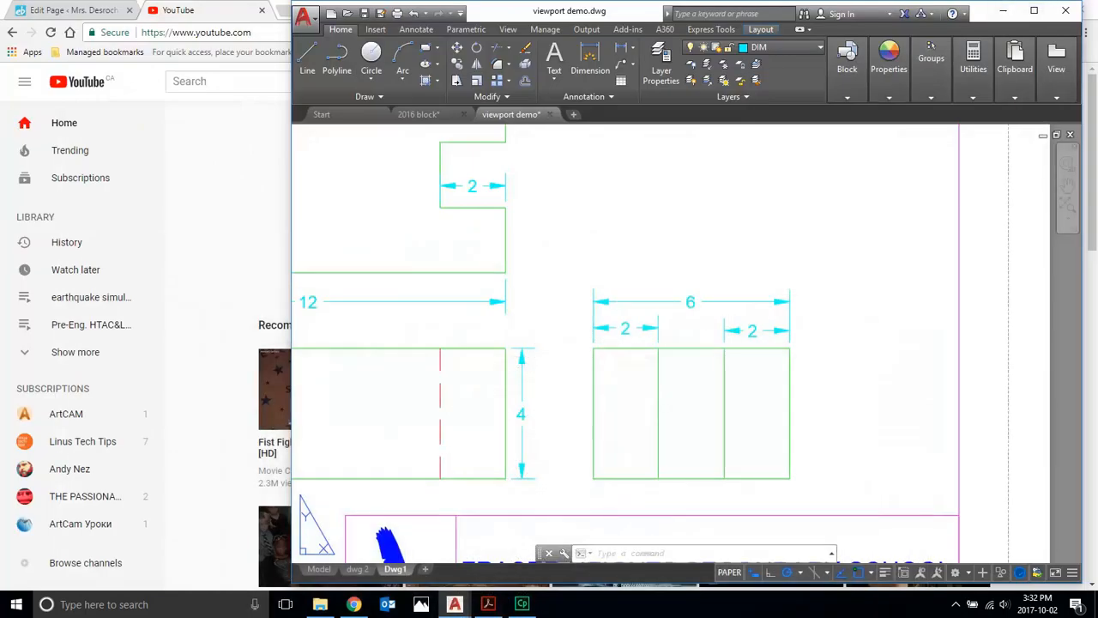
pyautogui.click(521, 416)
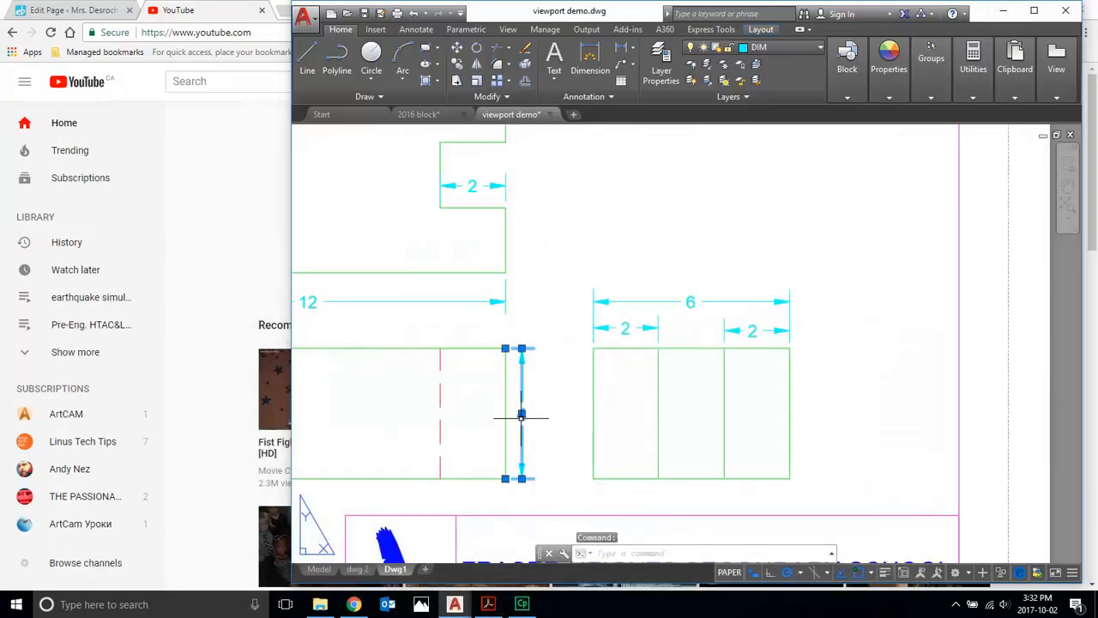
pyautogui.click(522, 415)
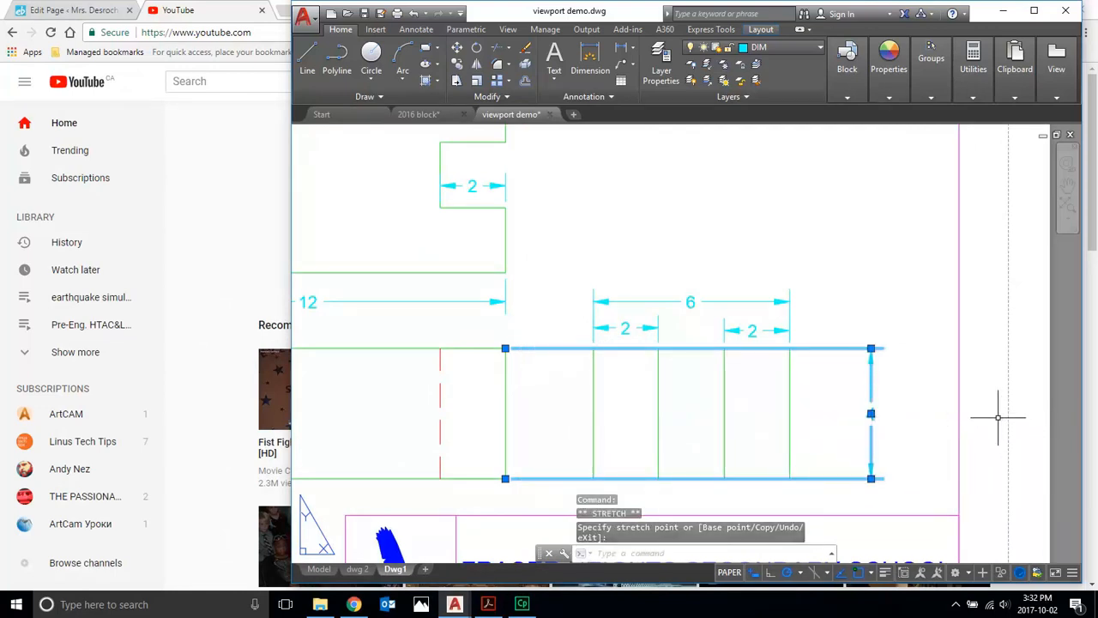
pyautogui.click(871, 414)
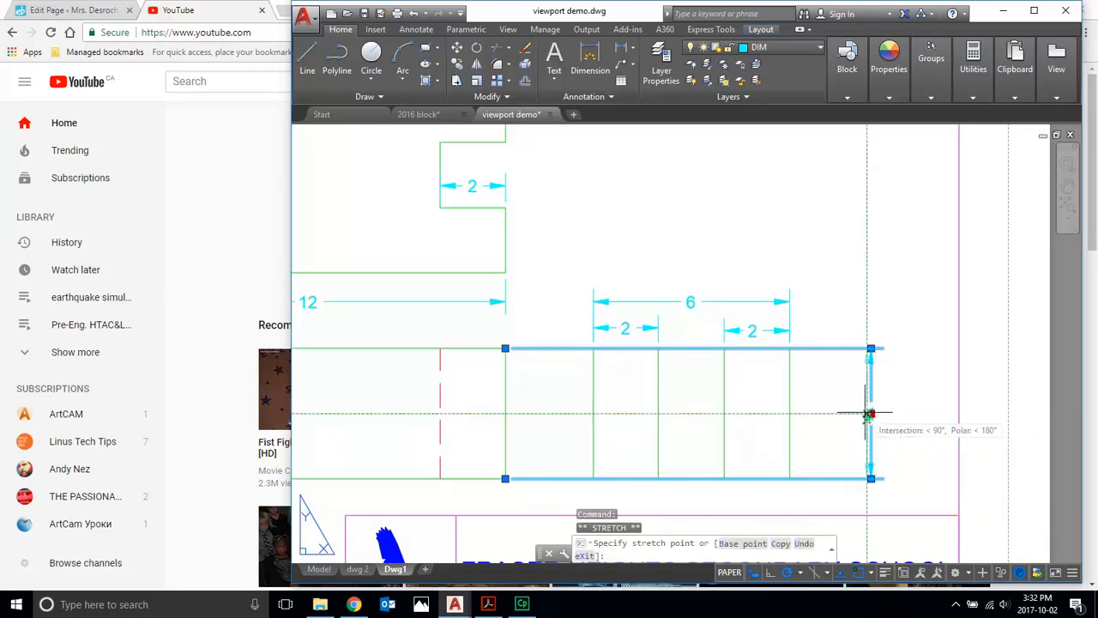
pyautogui.click(531, 400)
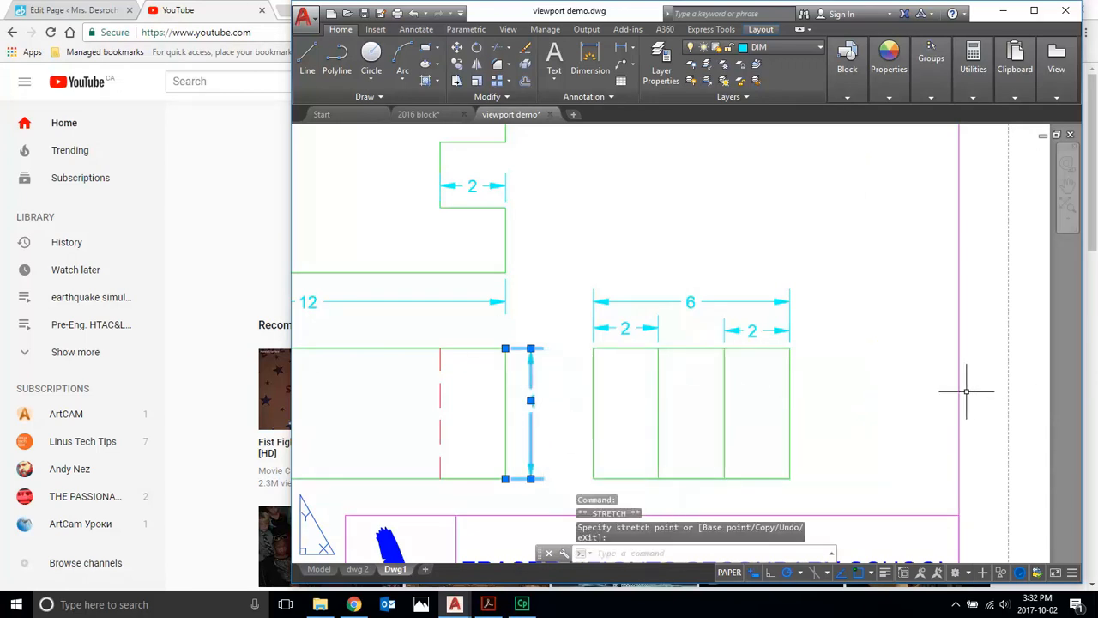
# Review the detail dimension rules in Acrobat, then in AutoCAD adjust the side view's right section dimension to line up with the left one.
pyautogui.click(489, 604)
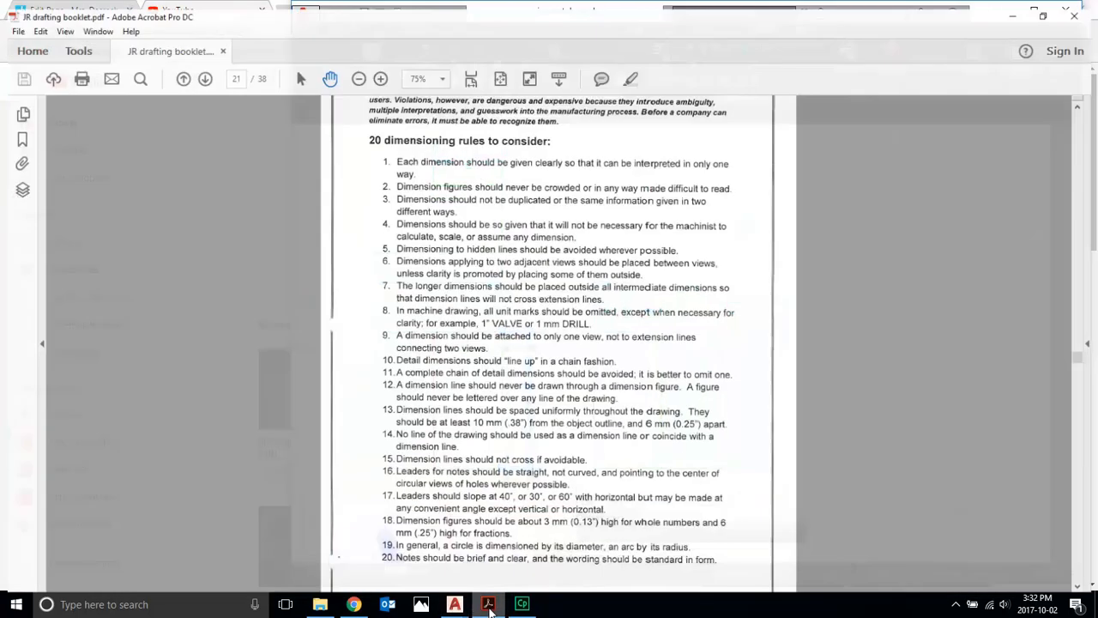
pyautogui.scroll(-1, 617, 351)
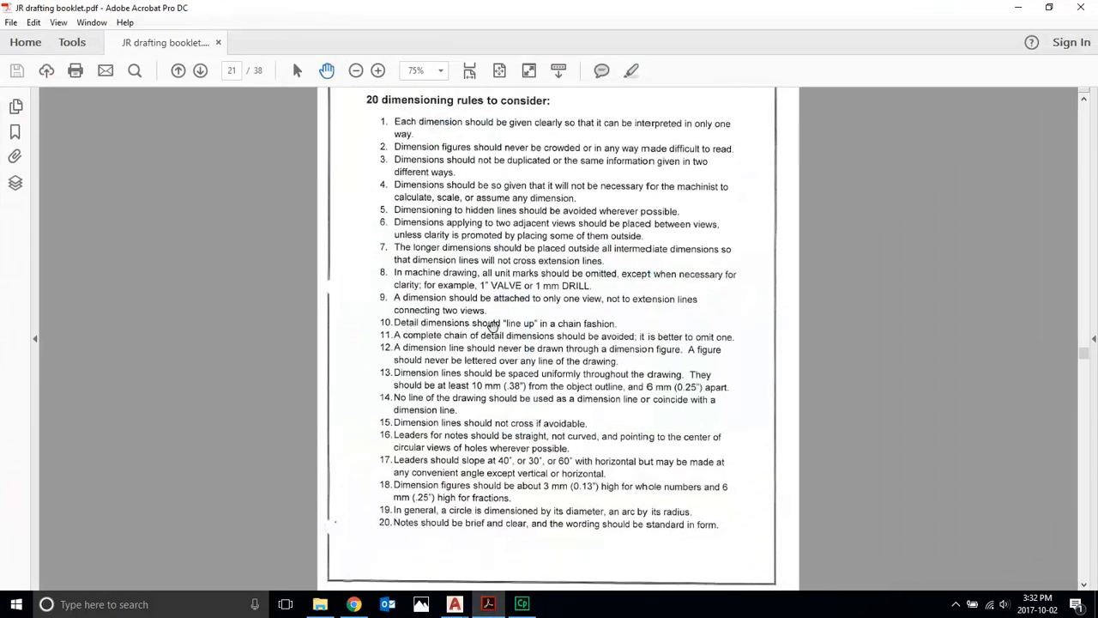
pyautogui.click(1018, 7)
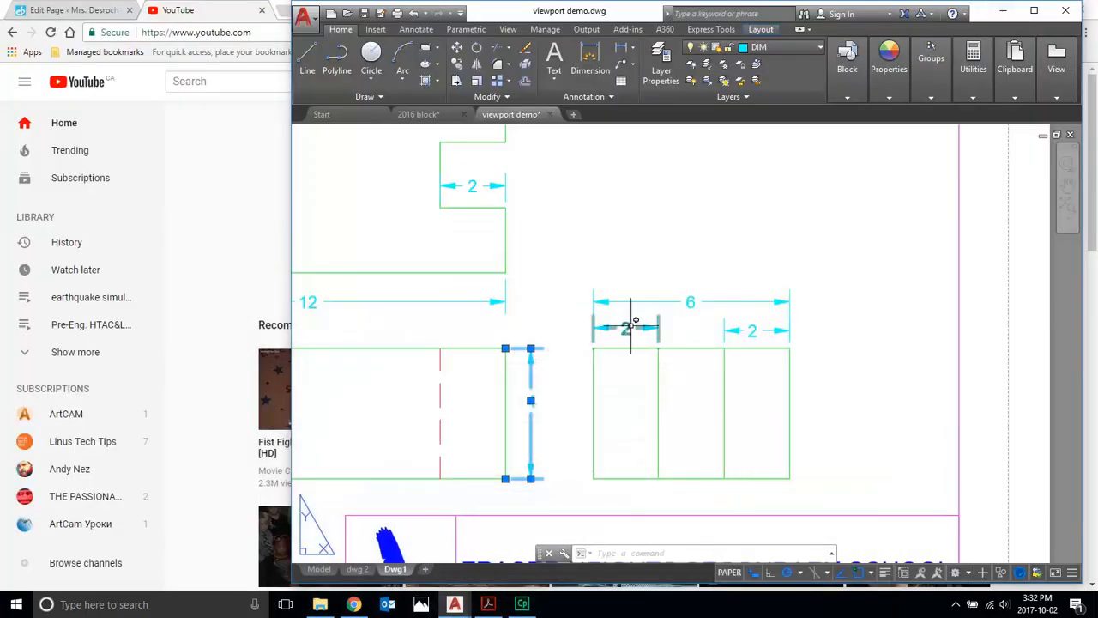
pyautogui.click(754, 328)
pyautogui.click(752, 330)
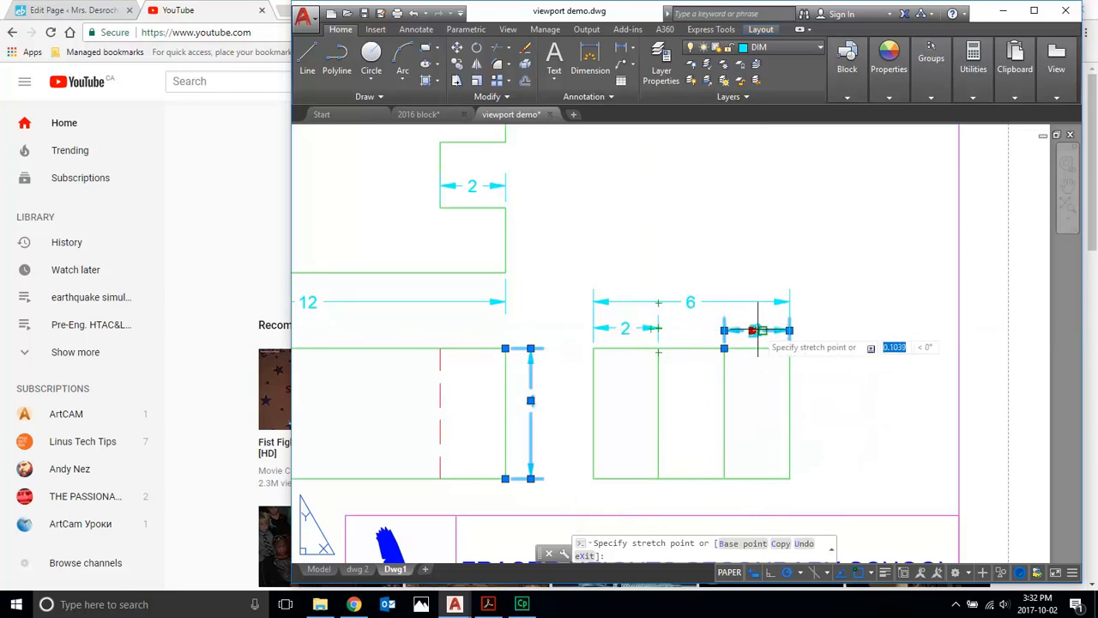
pyautogui.scroll(4, 757, 330)
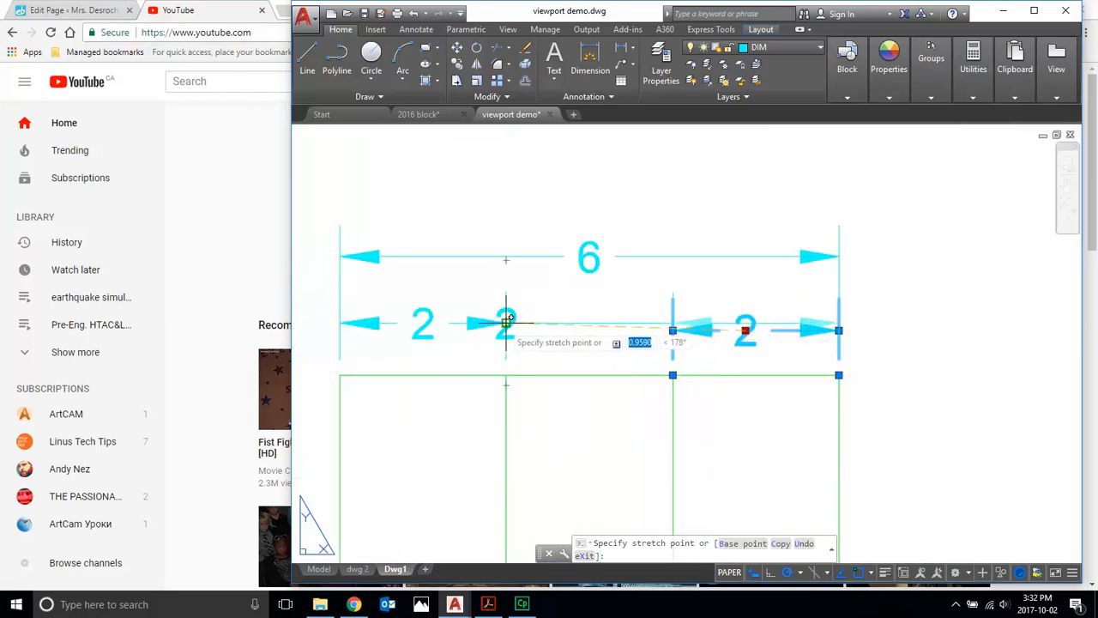
pyautogui.click(755, 326)
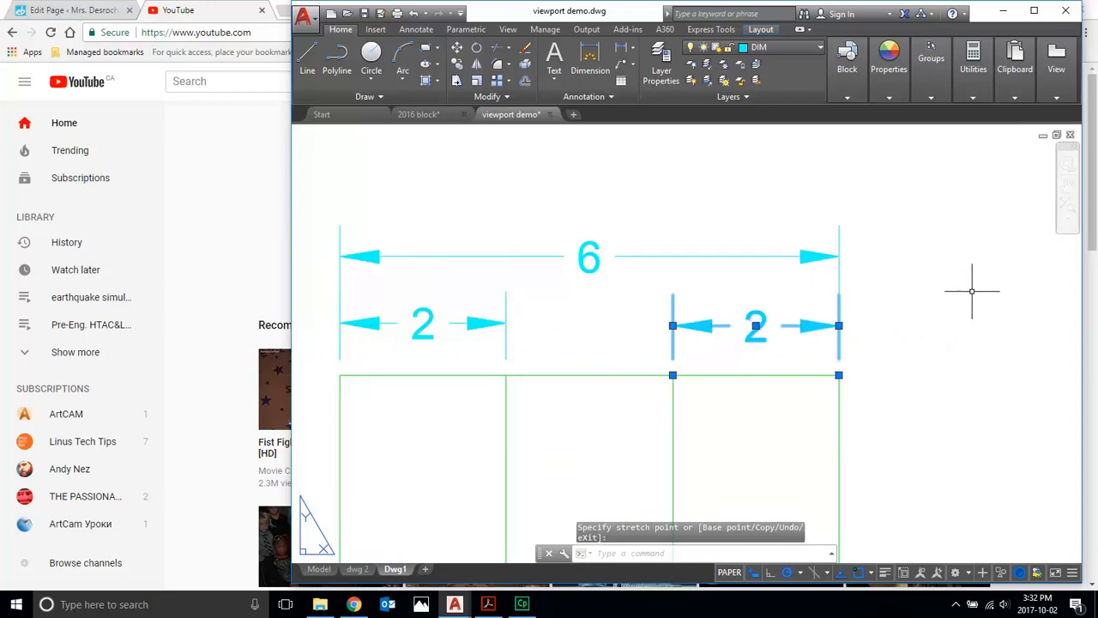
pyautogui.press('Escape')
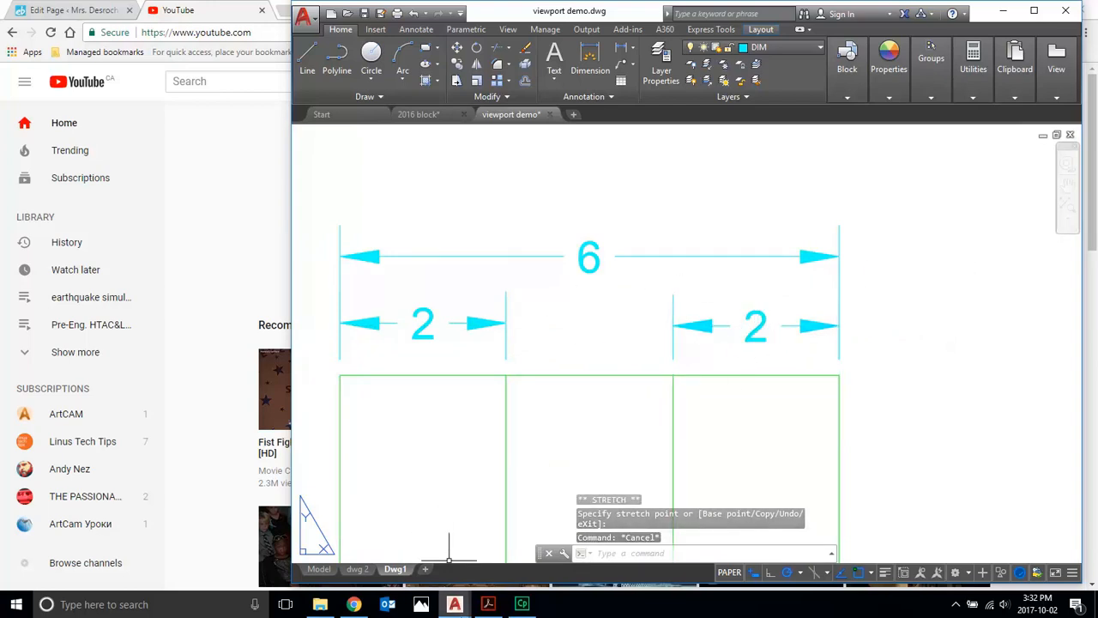
# Check the chain dimension rule in Acrobat, then in AutoCAD dimension the side view's middle section in line with its neighbours.
pyautogui.click(487, 604)
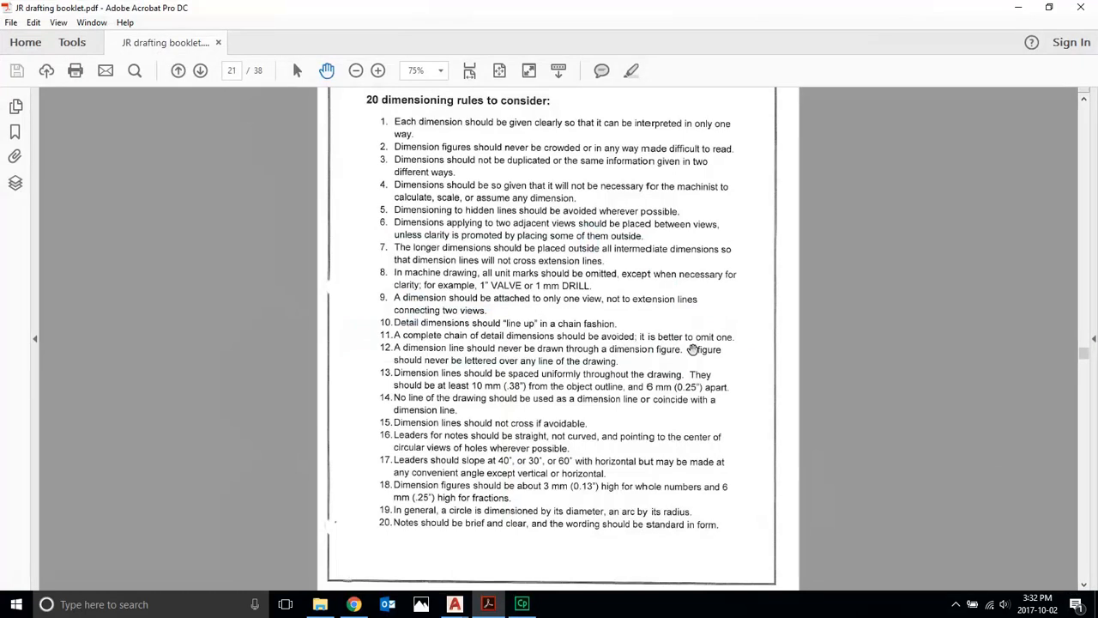
pyautogui.click(1019, 8)
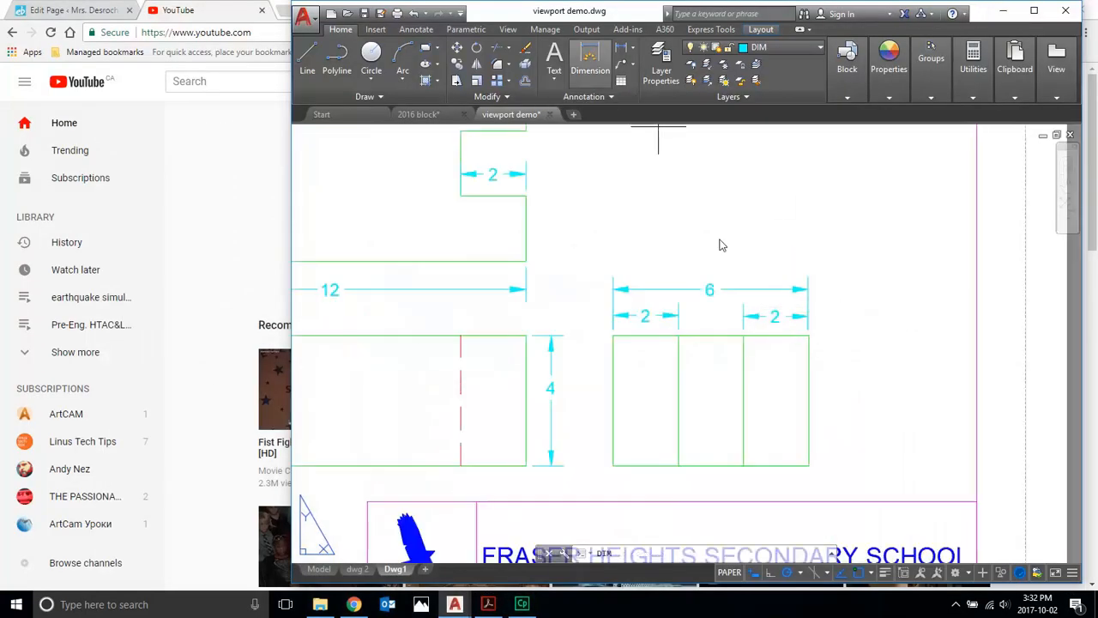
pyautogui.click(679, 335)
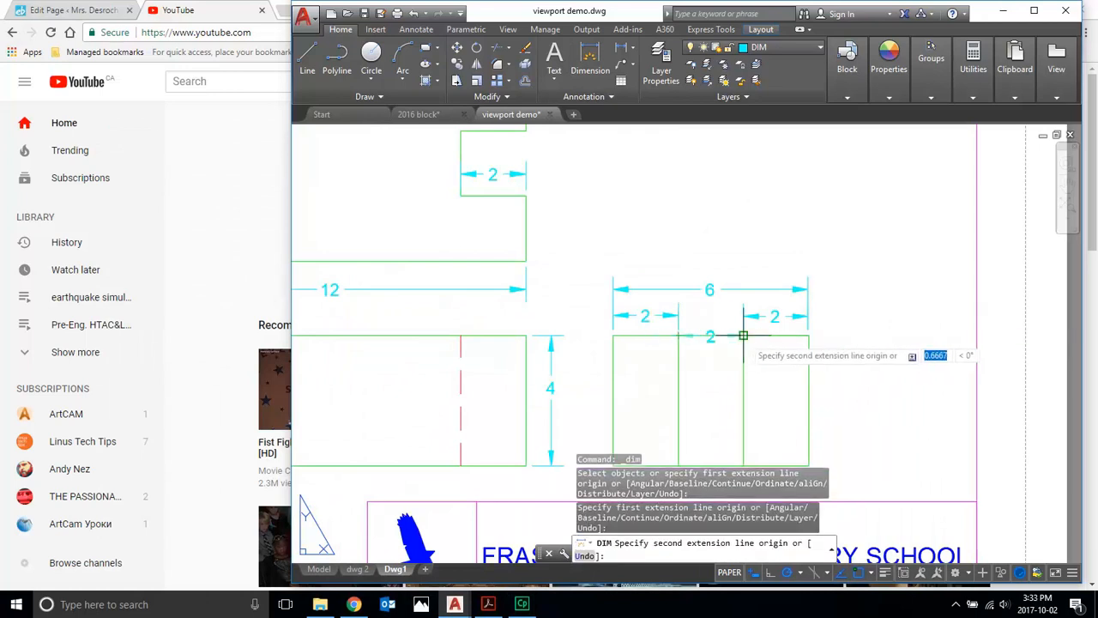
pyautogui.click(743, 336)
pyautogui.click(743, 315)
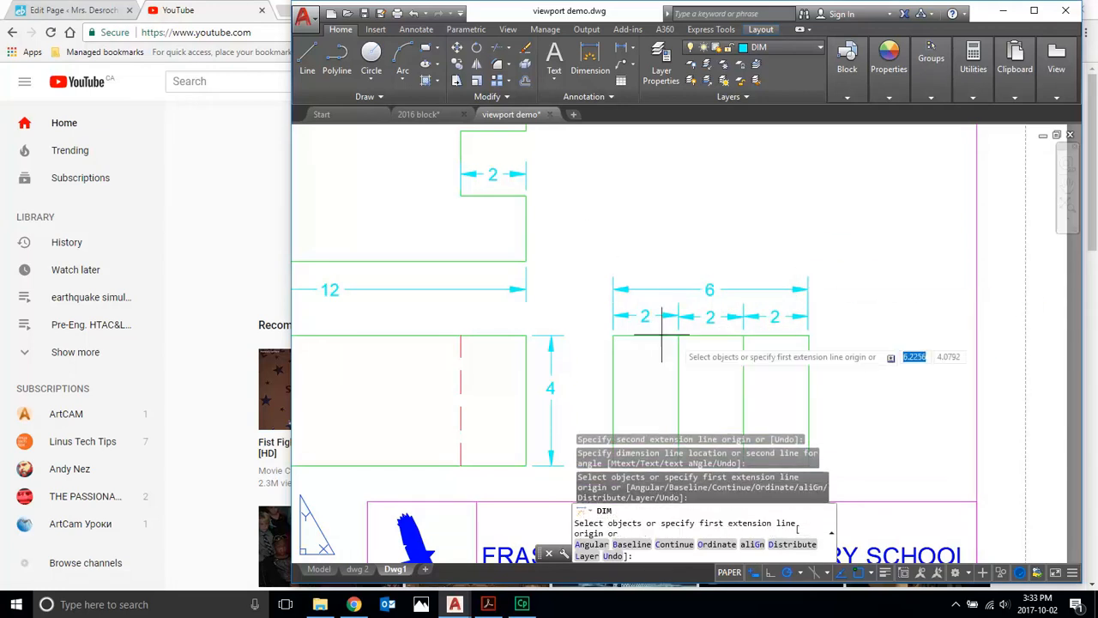
pyautogui.press('Escape')
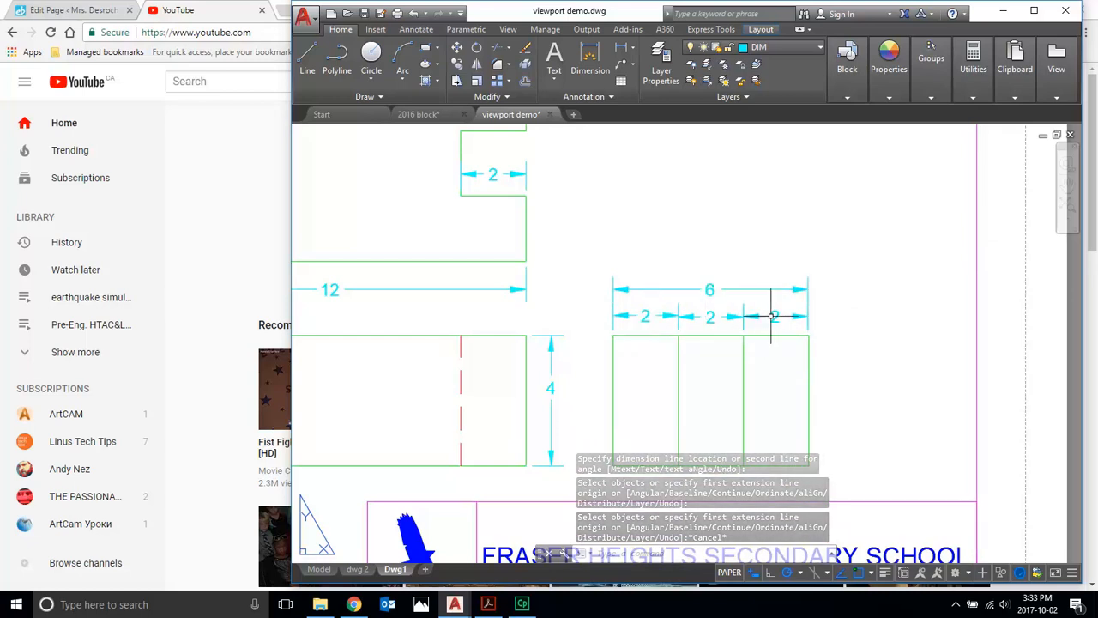
# Delete the width dimension of the side view's middle section.
pyautogui.click(708, 316)
pyautogui.moveTo(711, 318)
pyautogui.press('Delete')
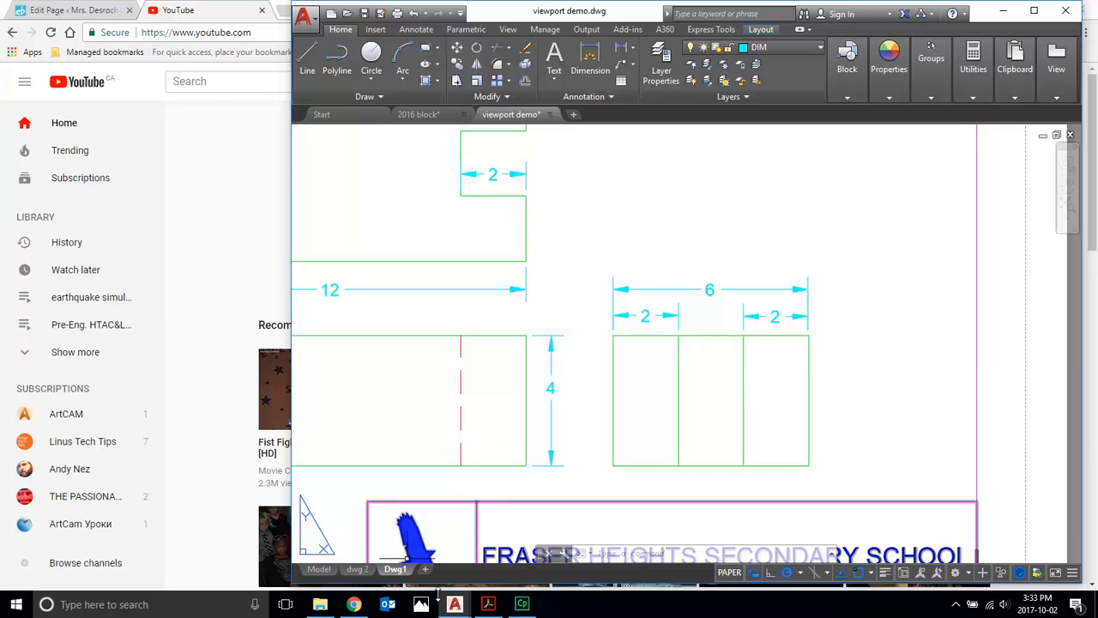
# Switch to Acrobat and read the remaining dimensioning rules through rule 20 in the drafting booklet.
pyautogui.click(489, 604)
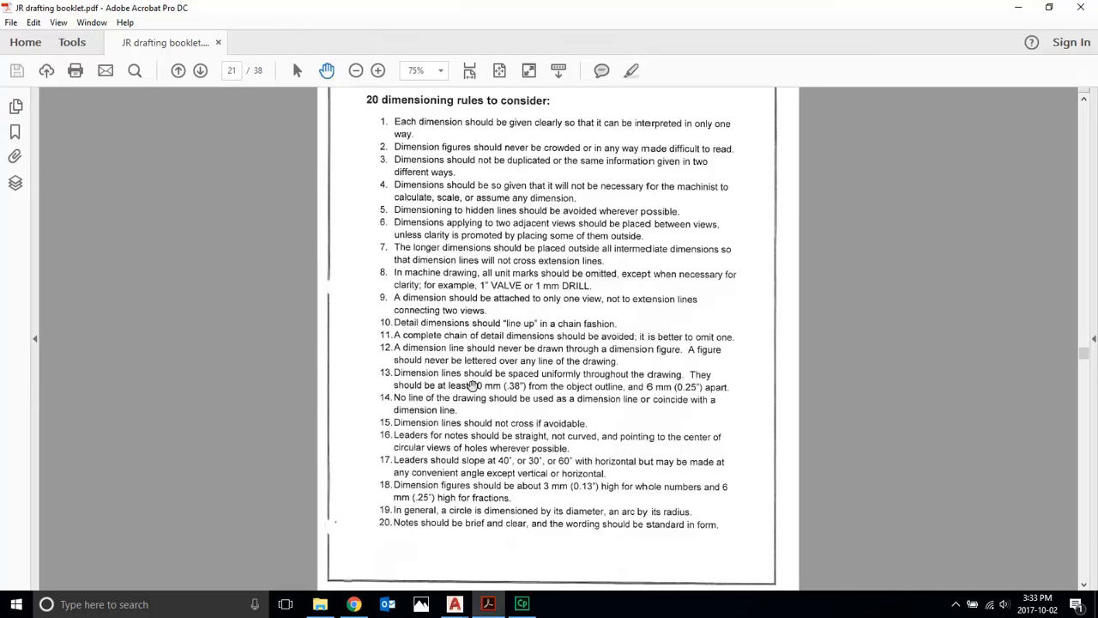
pyautogui.scroll(-1, 472, 385)
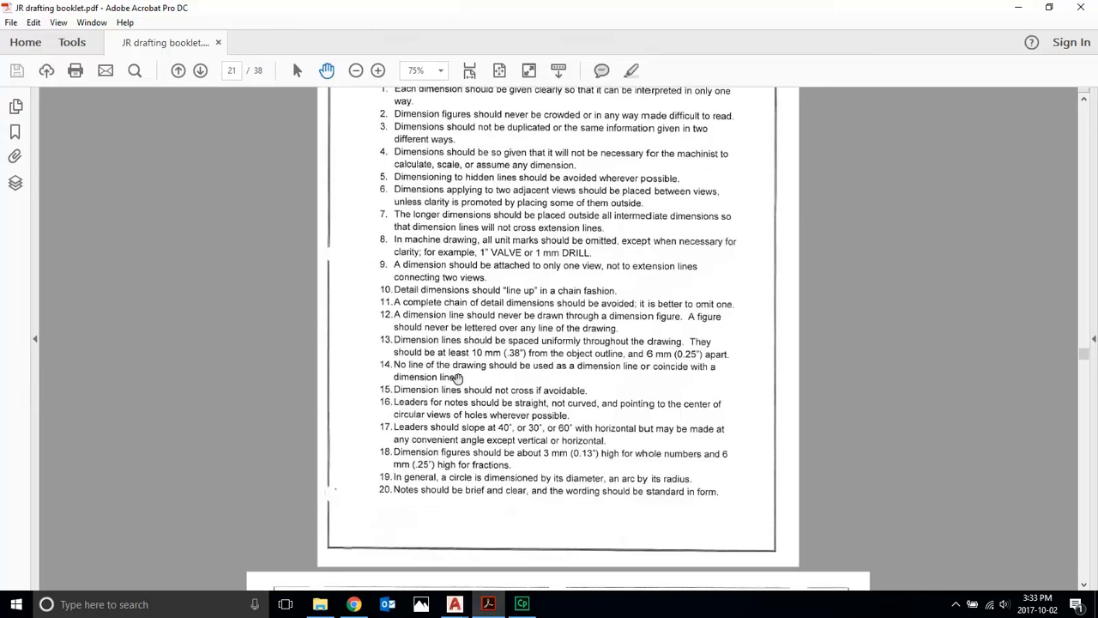
pyautogui.scroll(-1, 458, 379)
pyautogui.scroll(-1, 429, 334)
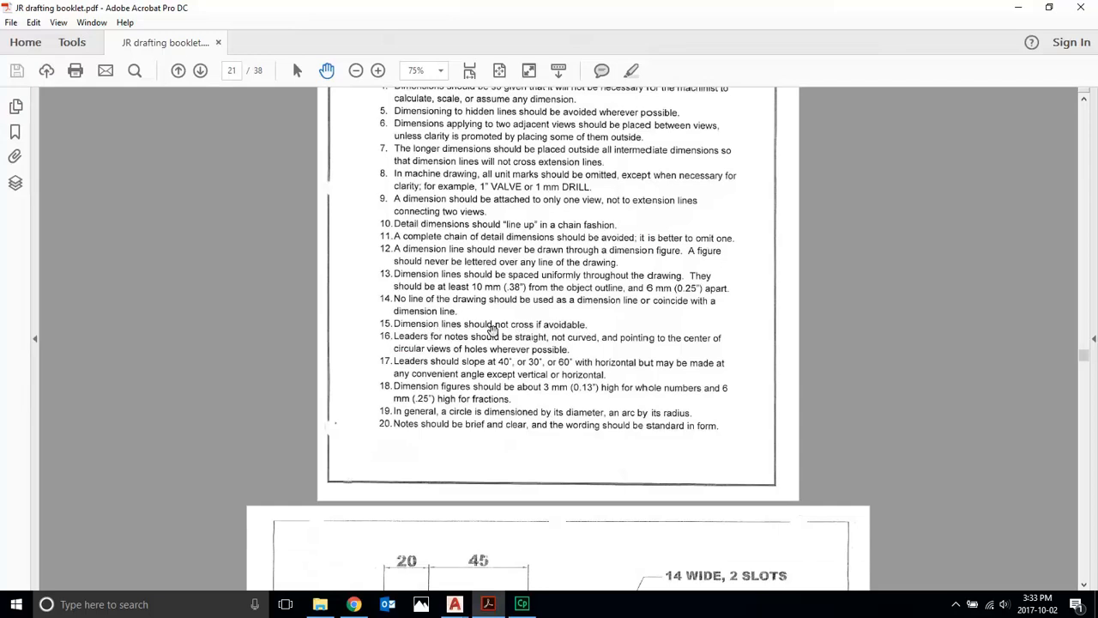
pyautogui.scroll(-1, 493, 331)
pyautogui.scroll(-1, 409, 308)
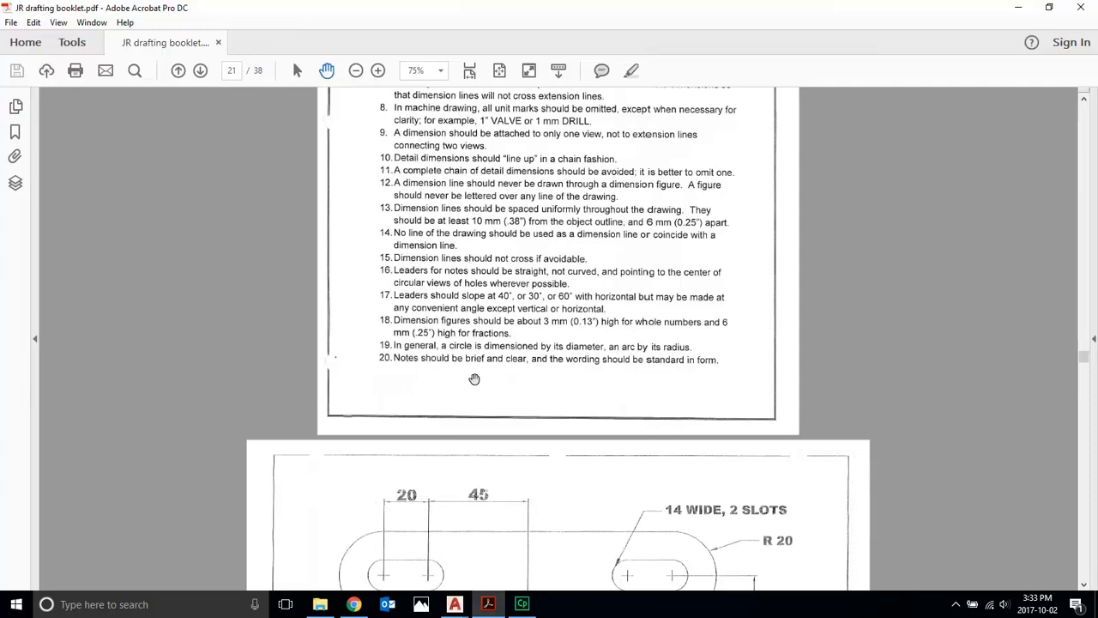
# Switch to viewport demo.dwg in AutoCAD and add multiline text reading "NOTES" and "ALL DIMENSIONS IN INCHES" above the side view.
pyautogui.moveTo(455, 605)
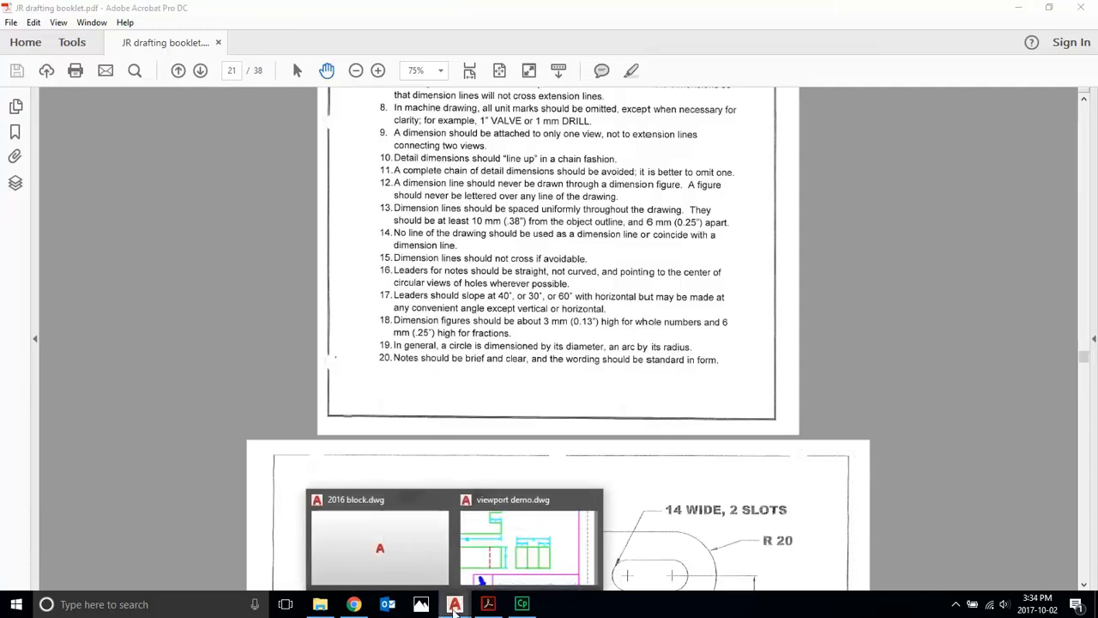
pyautogui.click(532, 536)
pyautogui.scroll(-5, 780, 314)
pyautogui.scroll(2, 784, 277)
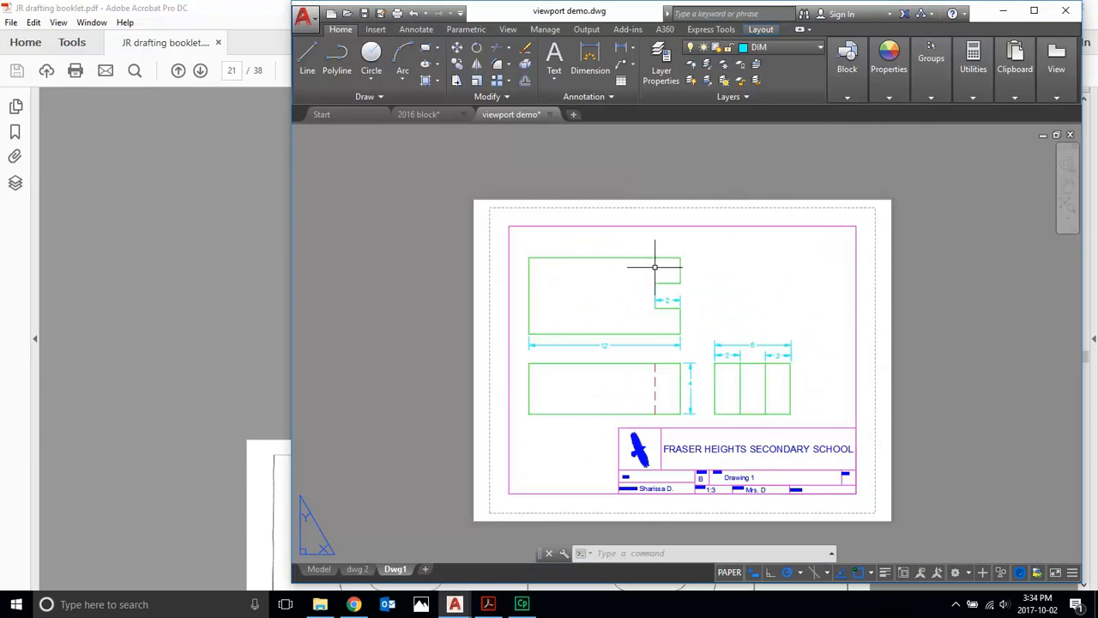
pyautogui.click(556, 64)
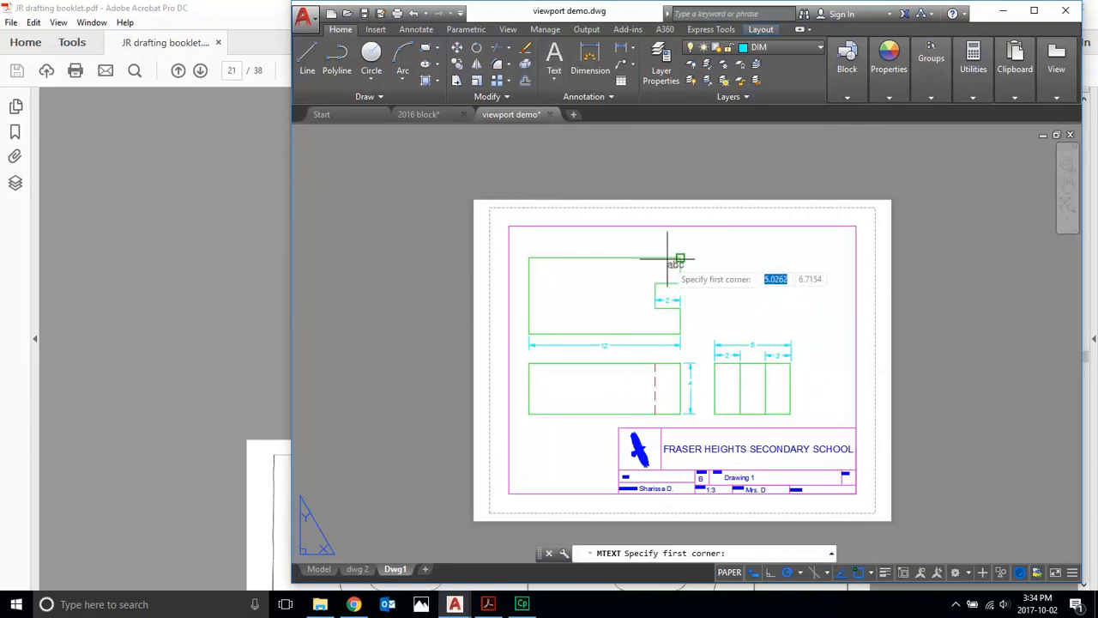
pyautogui.click(715, 258)
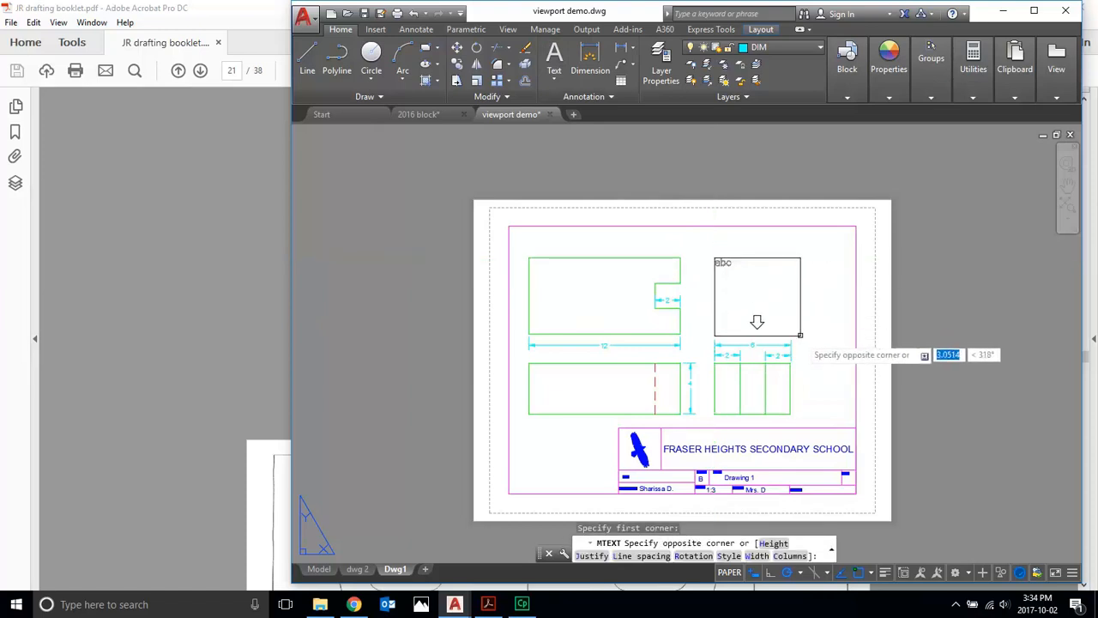
pyautogui.click(804, 340)
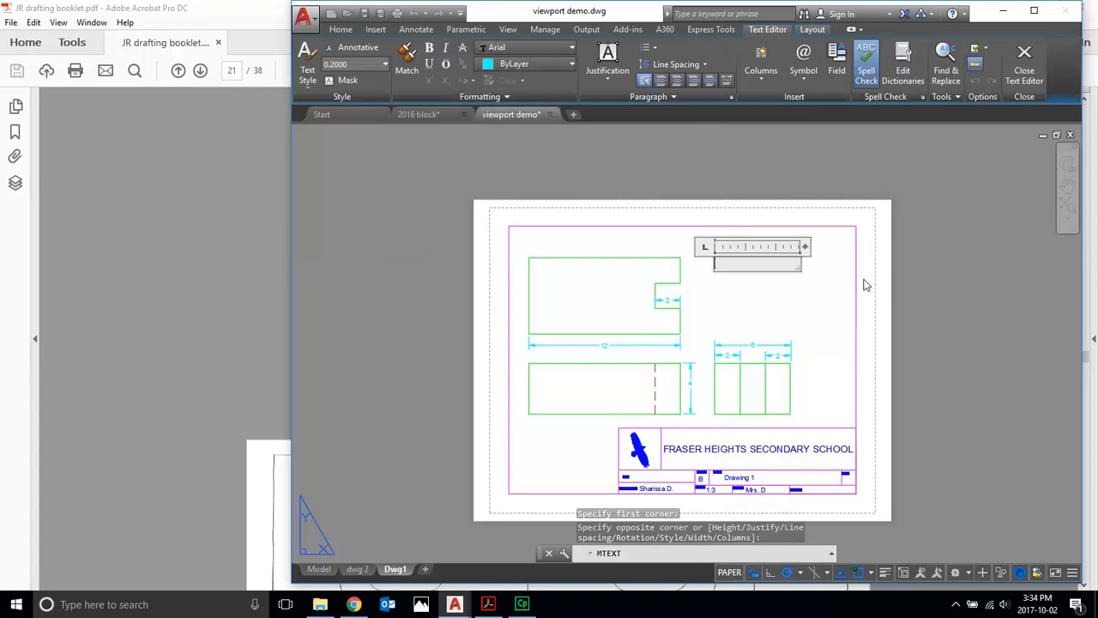
pyautogui.write('NOTES')
pyautogui.press('Return')
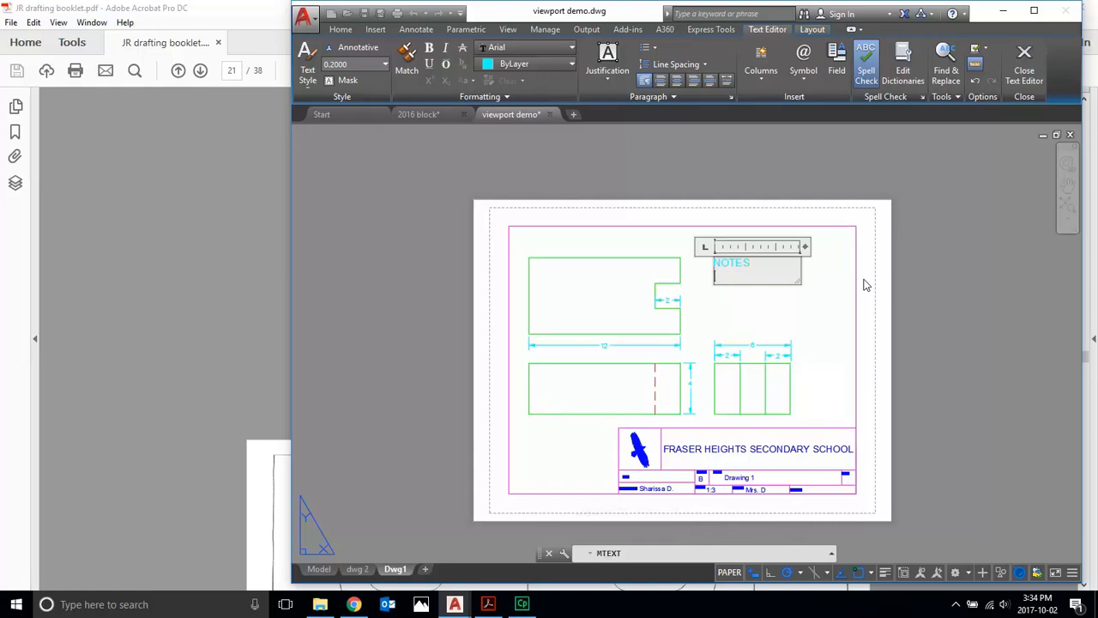
pyautogui.write('ALL DIMENSIONS IN')
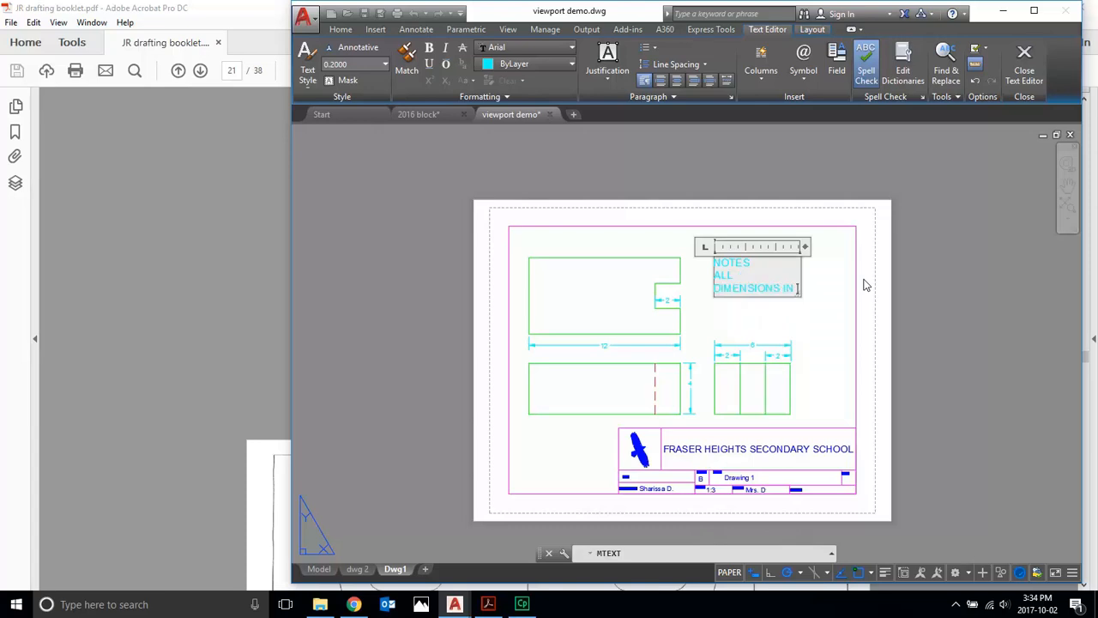
pyautogui.write(' INCHES')
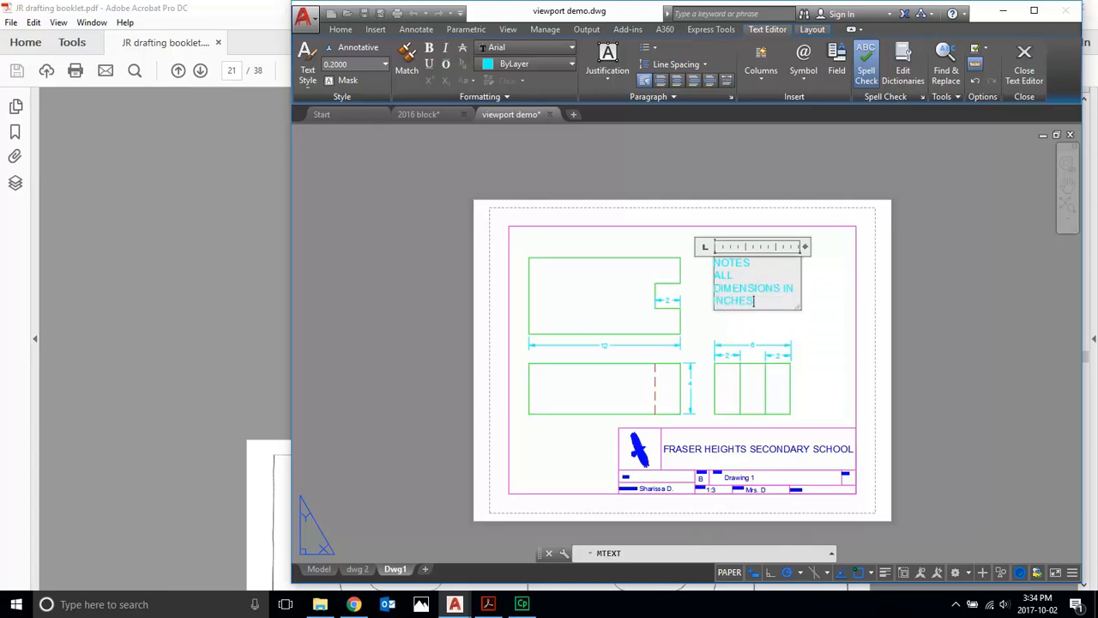
pyautogui.click(840, 273)
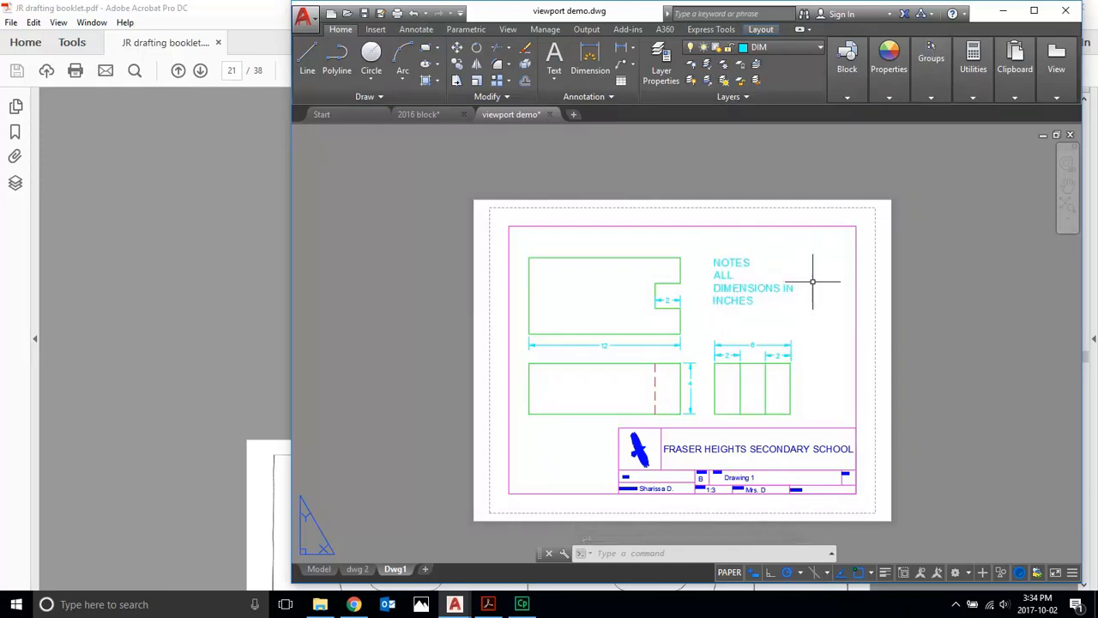
# Delete all the dimensions from the top, front and side views, keeping the notes text.
pyautogui.scroll(4, 674, 301)
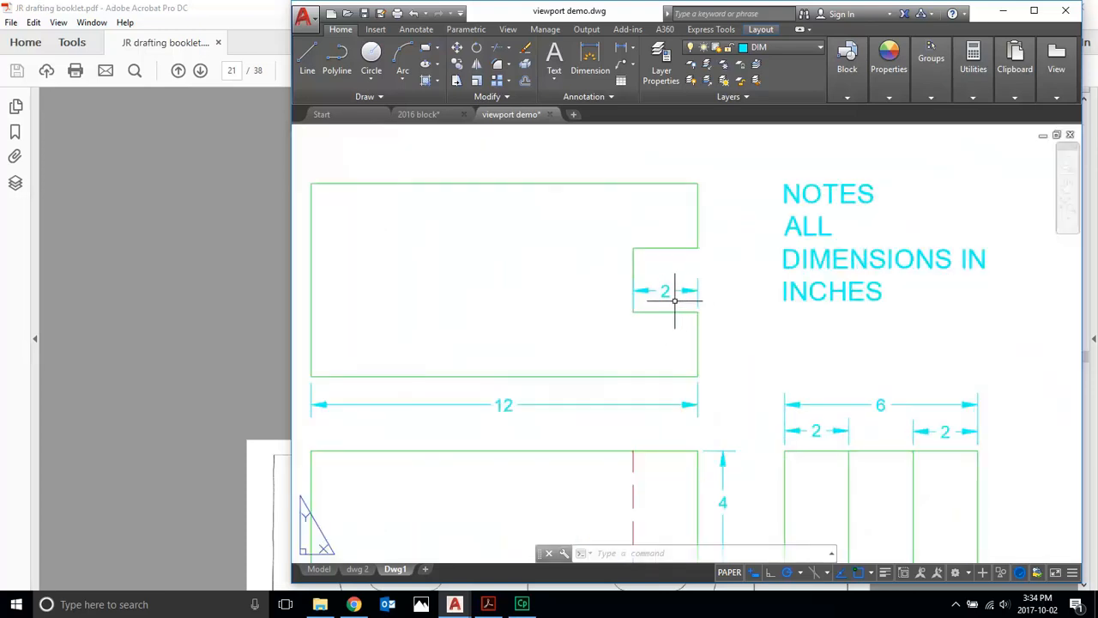
pyautogui.scroll(-5, 675, 300)
pyautogui.scroll(4, 674, 304)
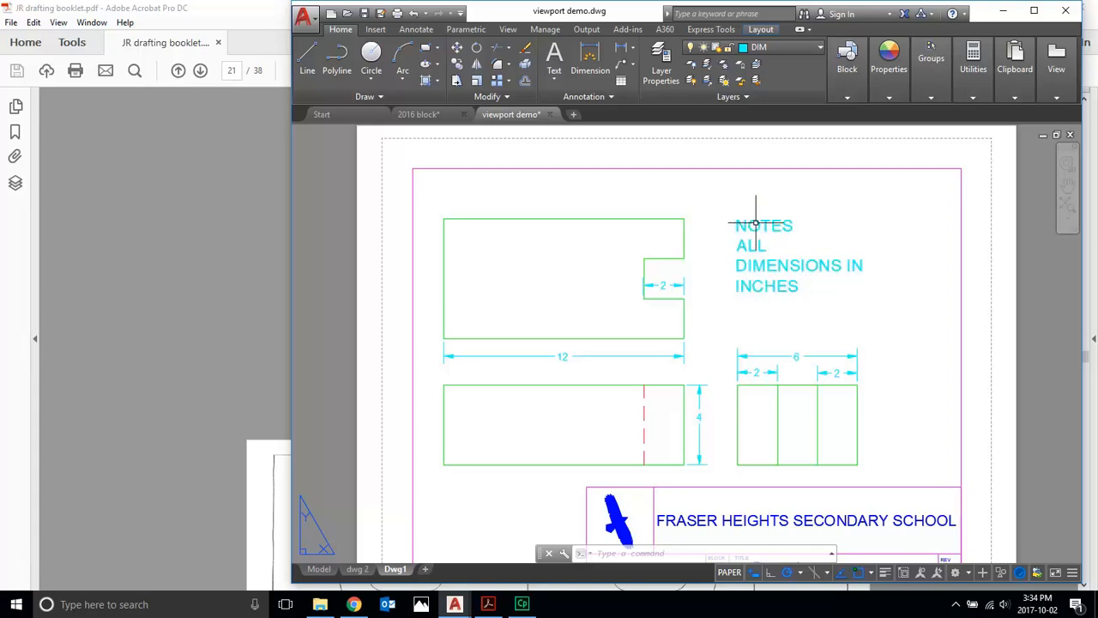
pyautogui.scroll(-4, 755, 220)
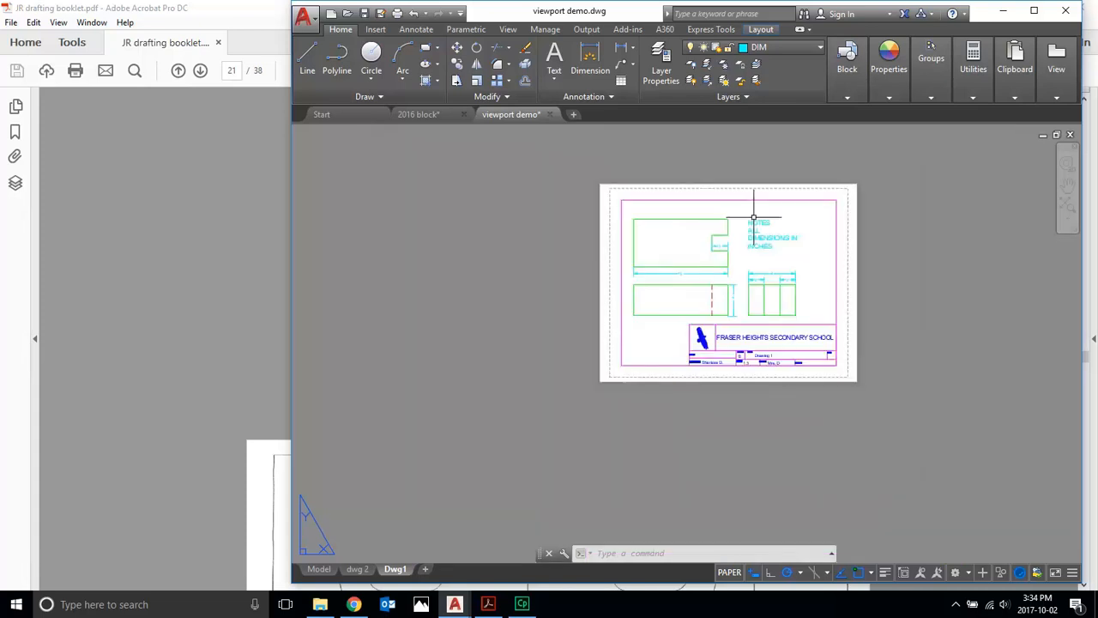
pyautogui.scroll(2, 883, 316)
pyautogui.click(680, 248)
pyautogui.press('Delete')
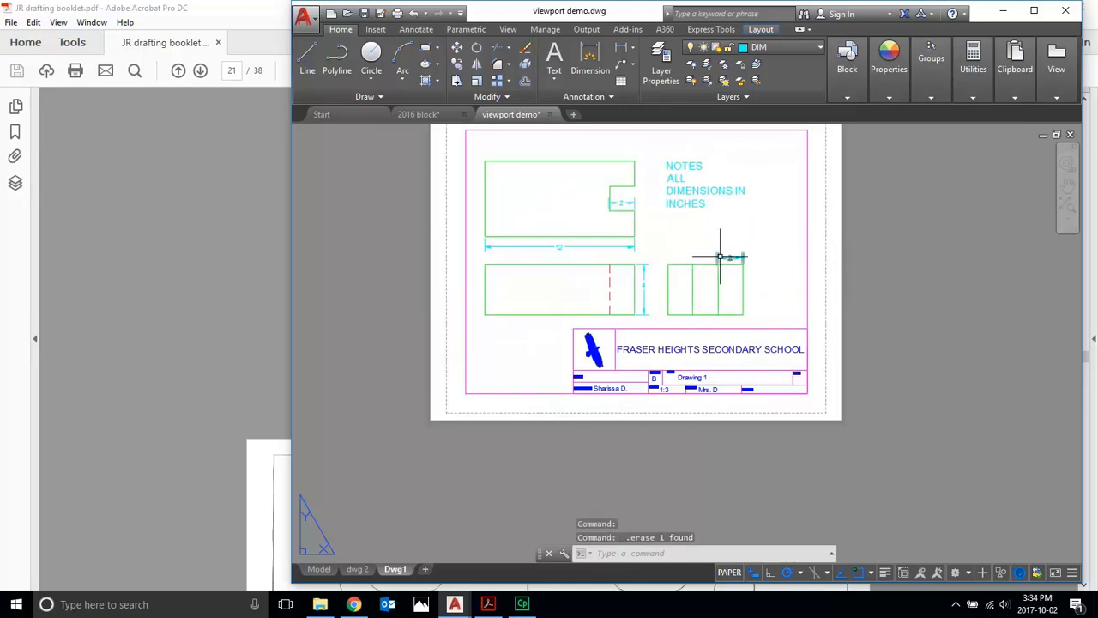
pyautogui.click(619, 248)
pyautogui.press('Delete')
pyautogui.click(627, 201)
pyautogui.press('Delete')
pyautogui.press('Delete')
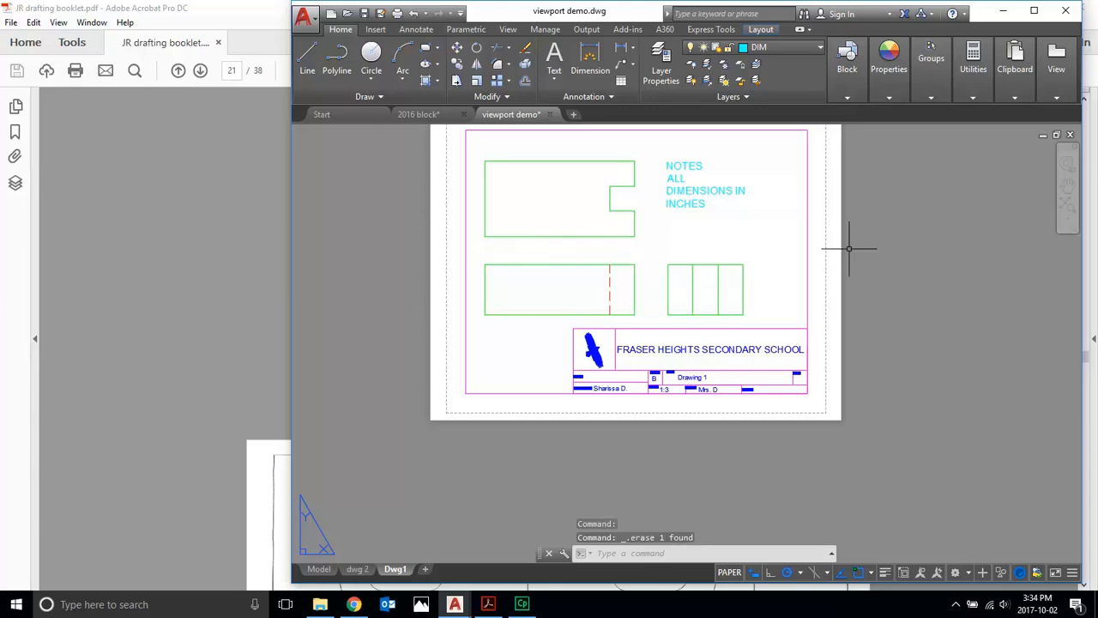
# Dimension the top view's overall length below it and the front view's height along its right edge.
pyautogui.click(590, 57)
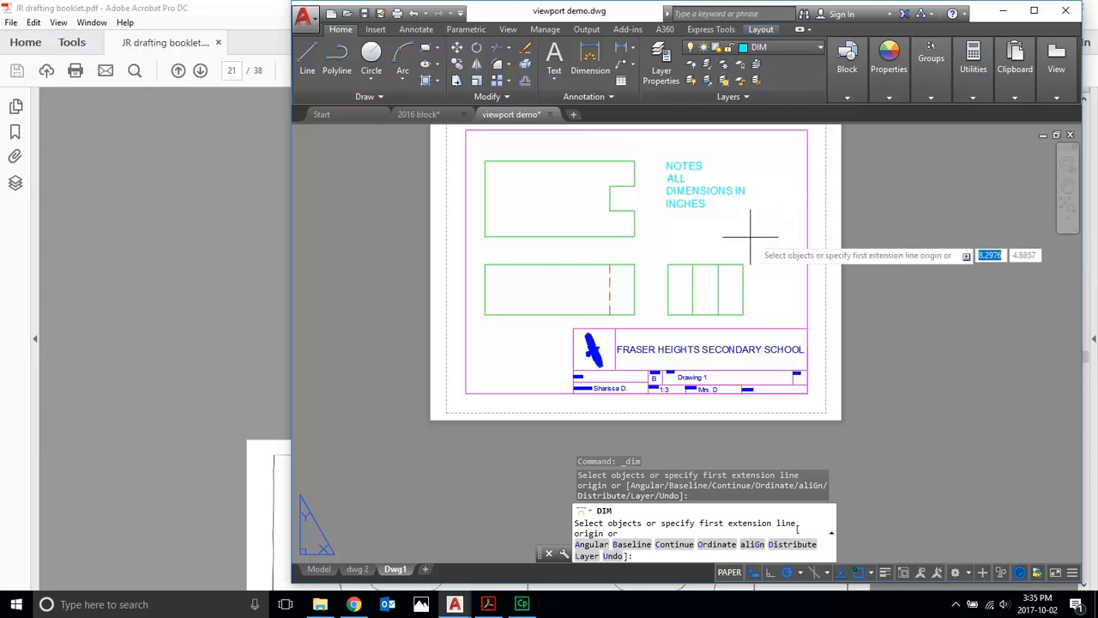
pyautogui.press('Return')
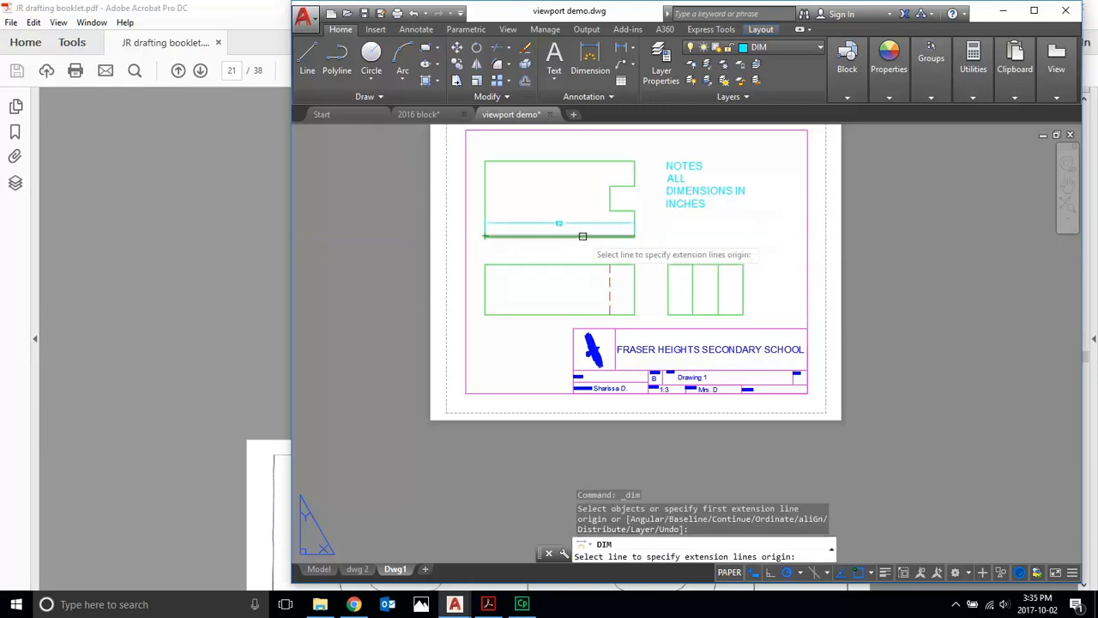
pyautogui.press('Return')
pyautogui.click(485, 235)
pyautogui.click(635, 236)
pyautogui.click(632, 245)
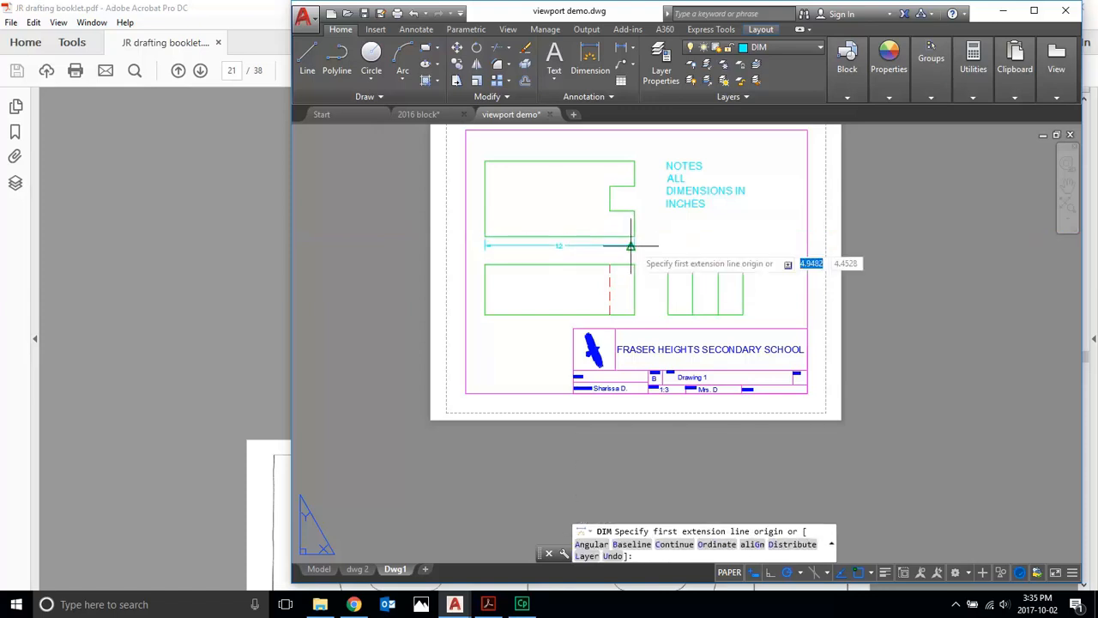
pyautogui.click(634, 265)
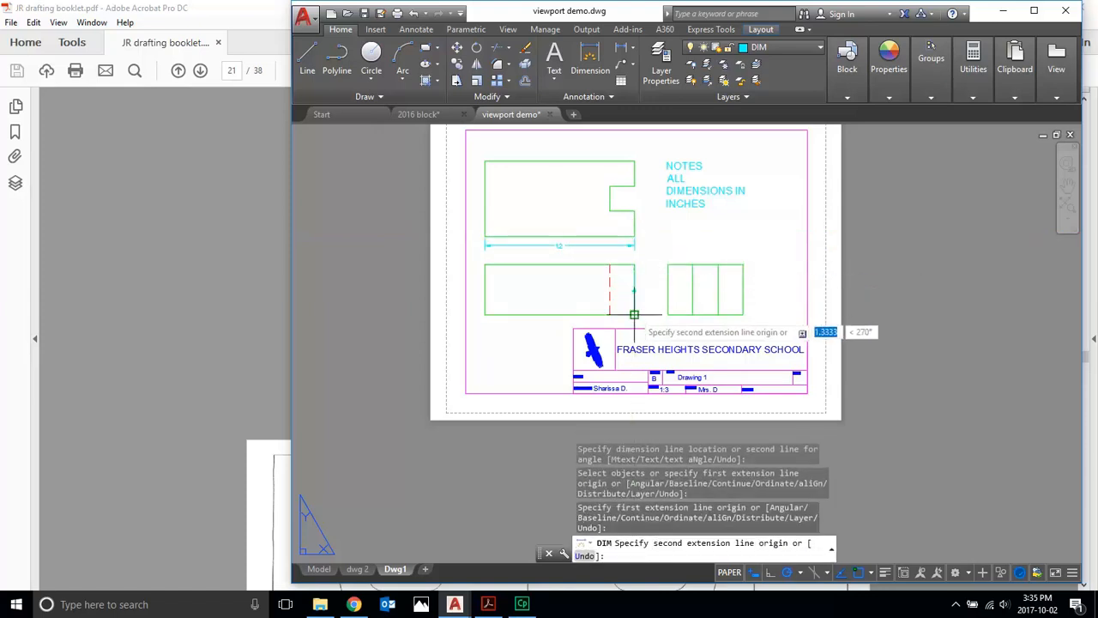
pyautogui.click(634, 314)
pyautogui.click(645, 311)
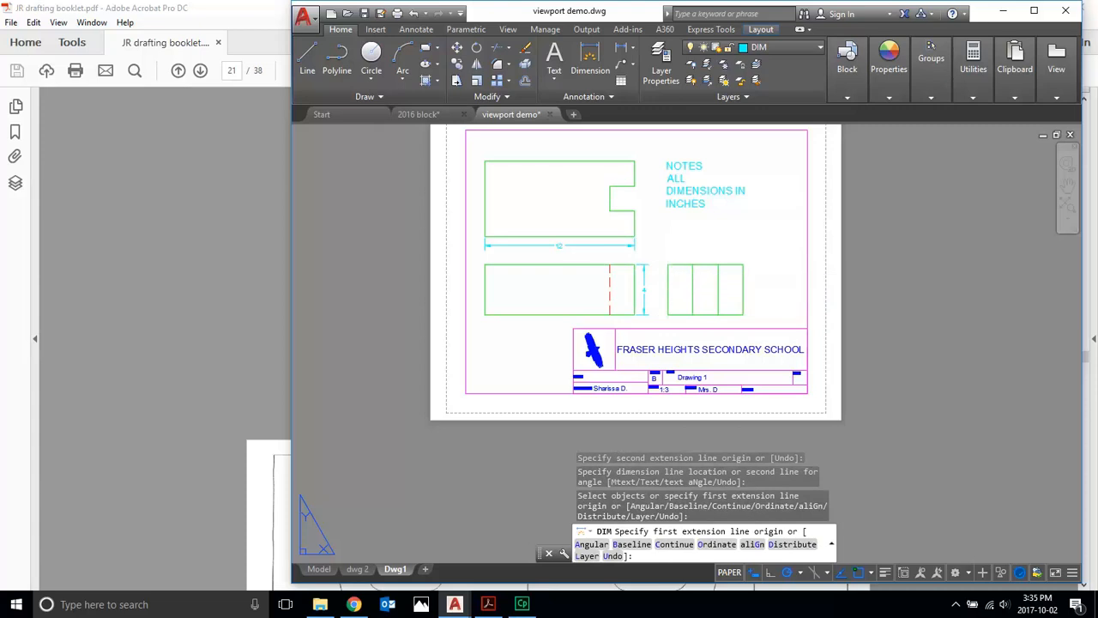
# Dimension the side view's overall width above it and the depth of the top view's notch inside the notch.
pyautogui.click(668, 265)
pyautogui.click(743, 265)
pyautogui.click(742, 245)
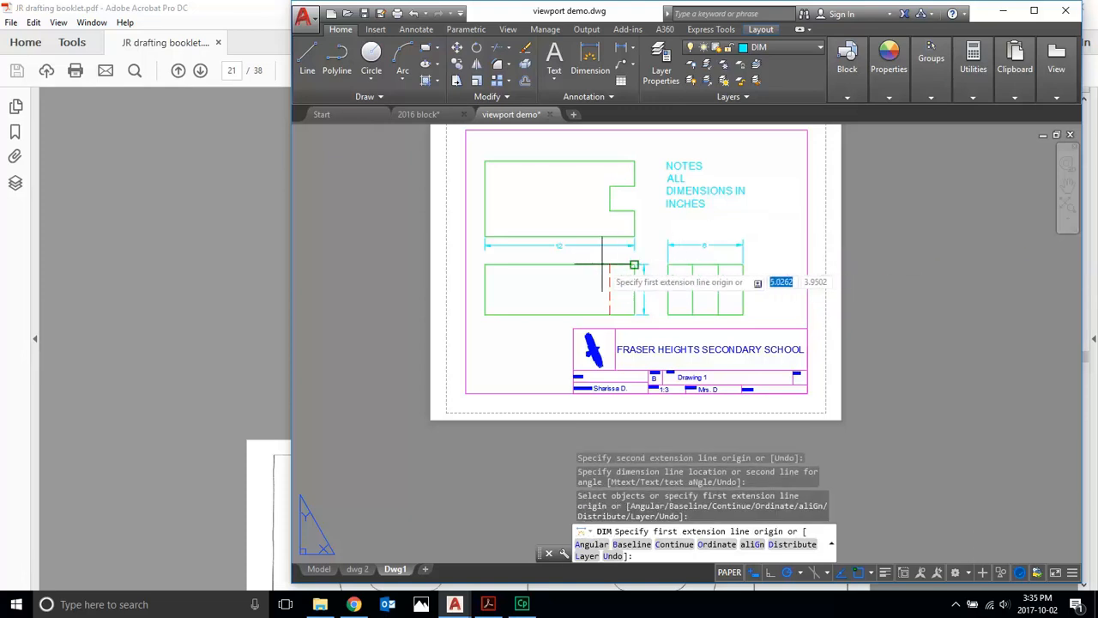
pyautogui.click(610, 211)
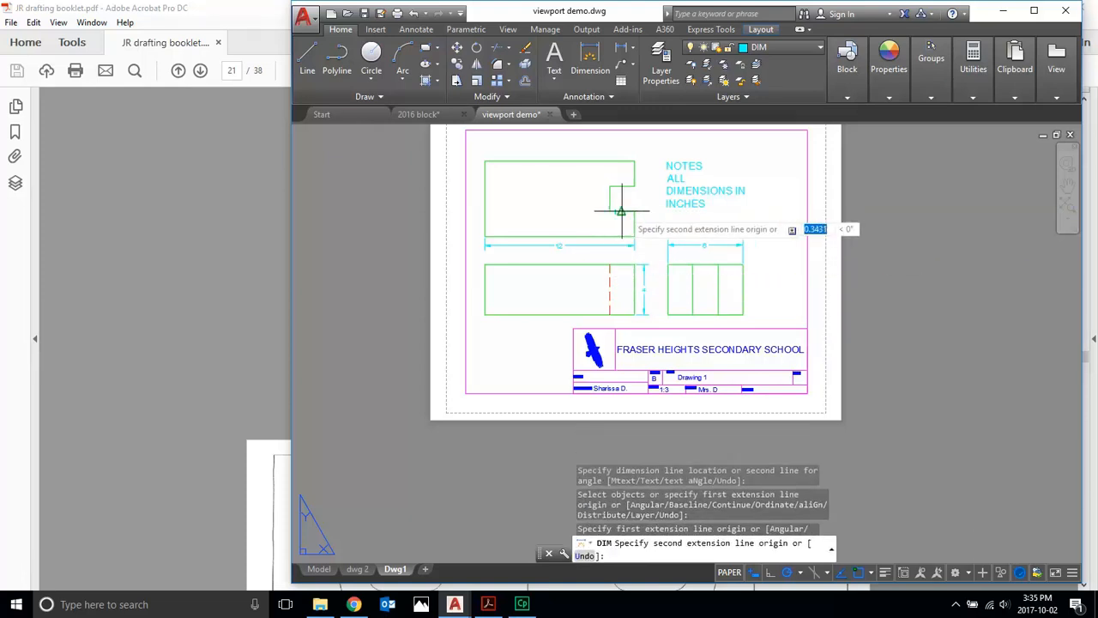
pyautogui.click(634, 211)
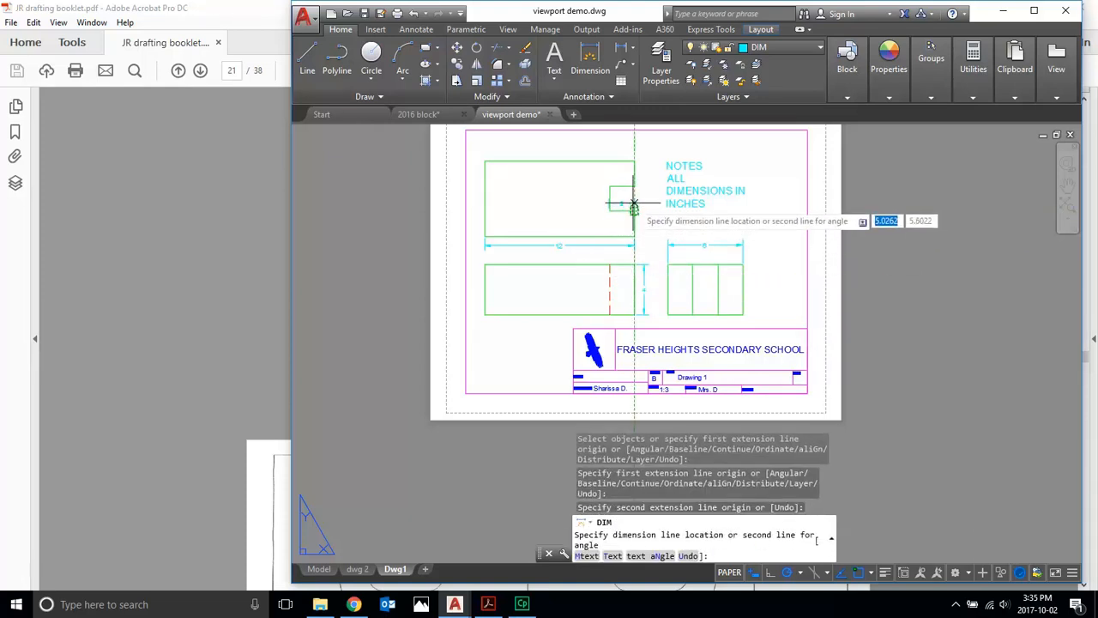
pyautogui.scroll(2, 629, 204)
pyautogui.click(658, 205)
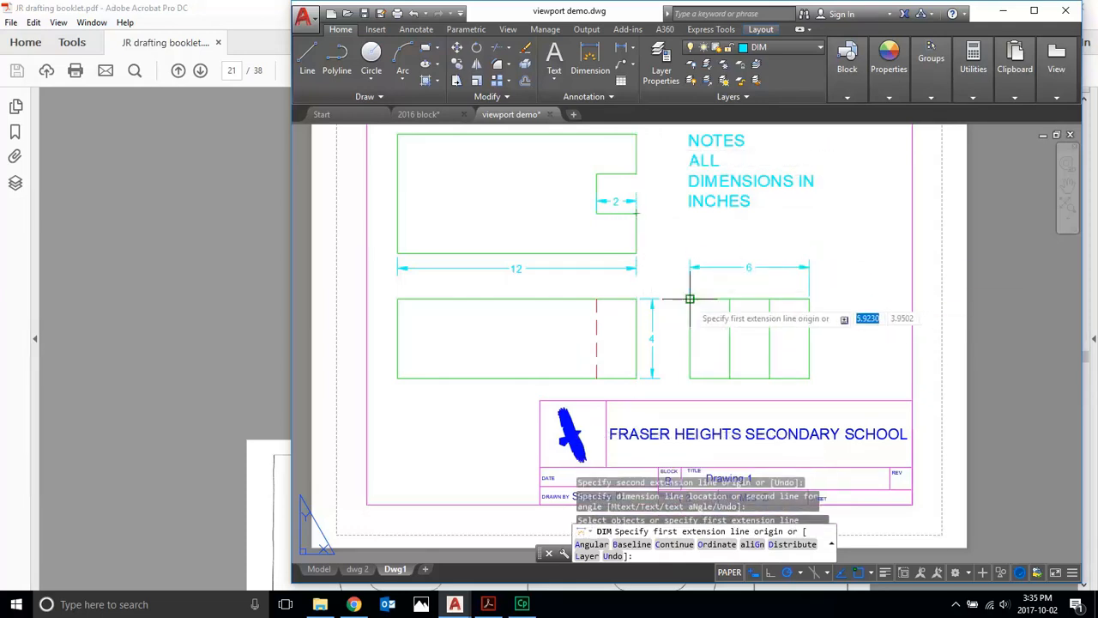
# Dimension the width of the side view's left section between the view and its overall width dimension.
pyautogui.click(721, 298)
pyautogui.click(729, 298)
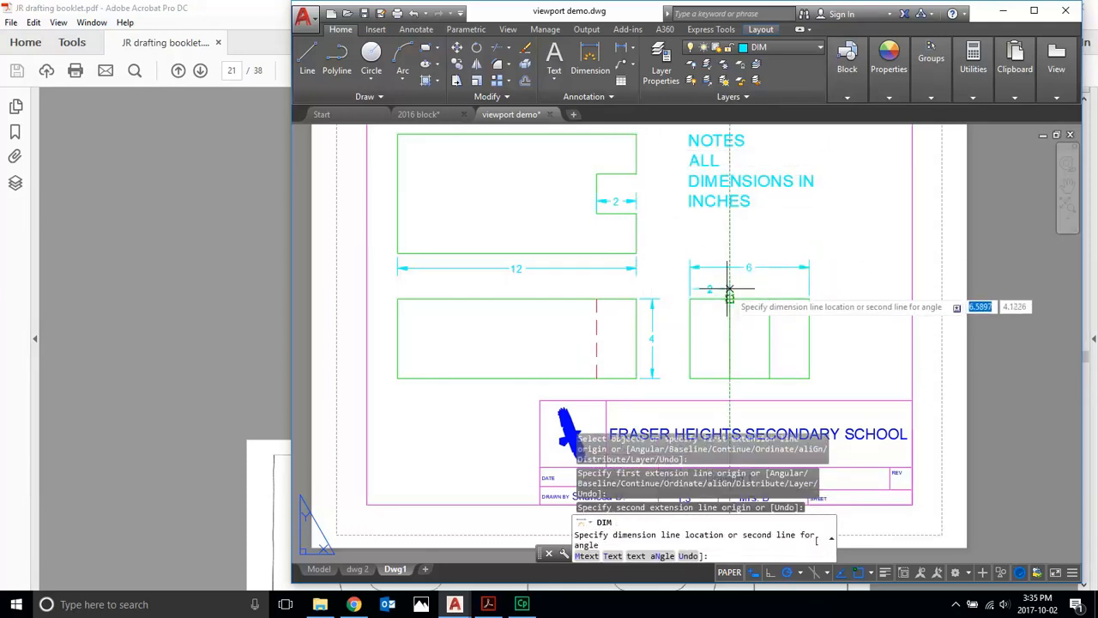
pyautogui.scroll(2, 728, 288)
pyautogui.click(726, 288)
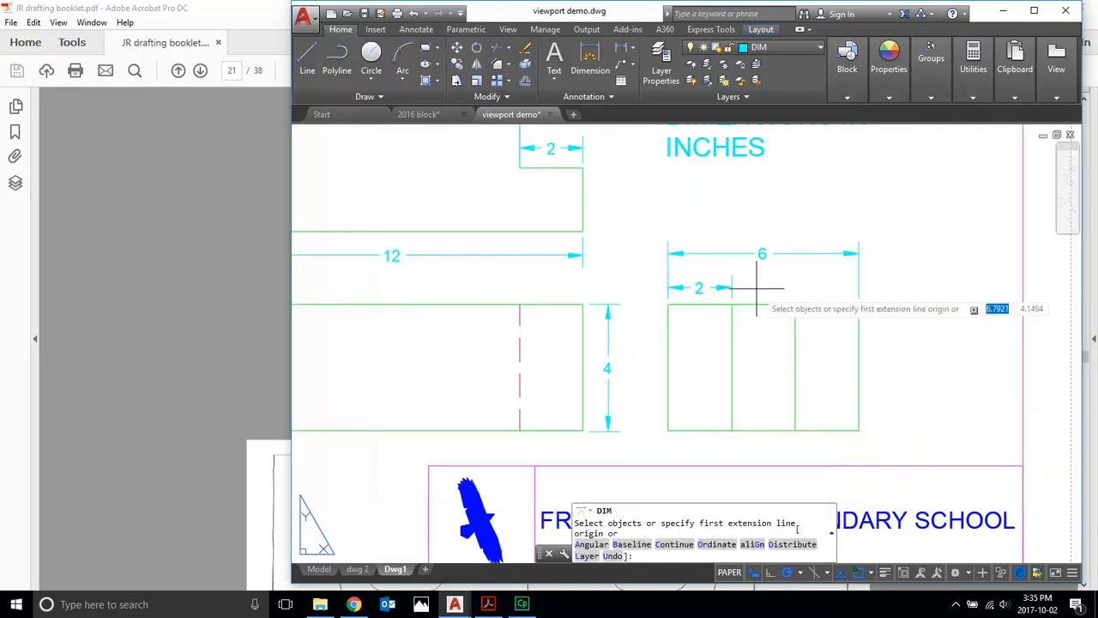
# Dimension the width of the side view's right section, lined up with the left section's dimension.
pyautogui.click(792, 305)
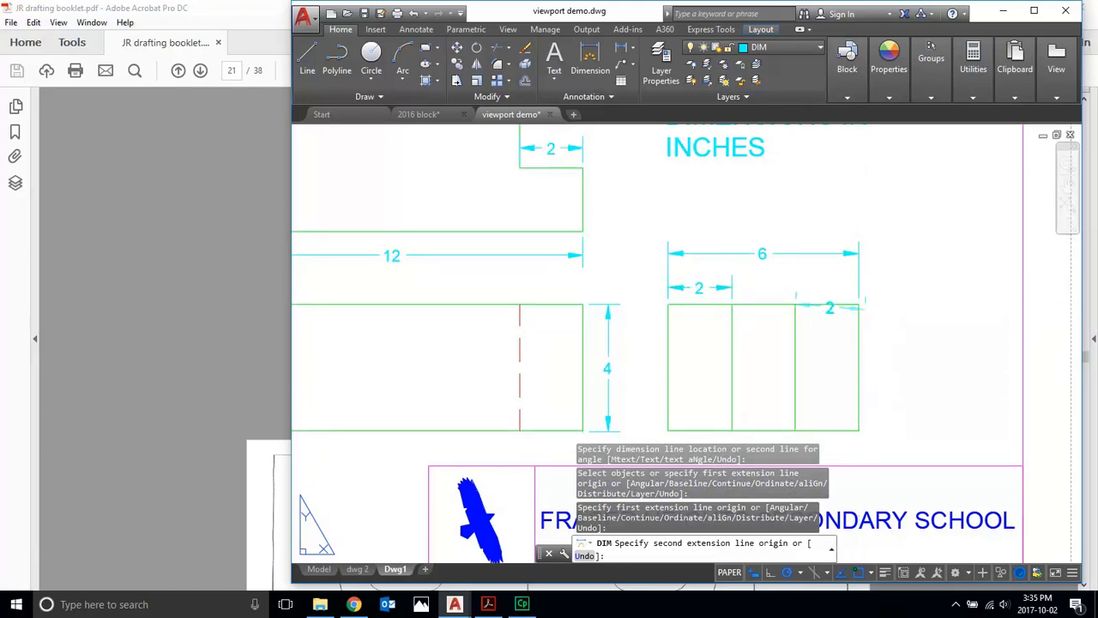
pyautogui.press('Escape')
pyautogui.click(591, 59)
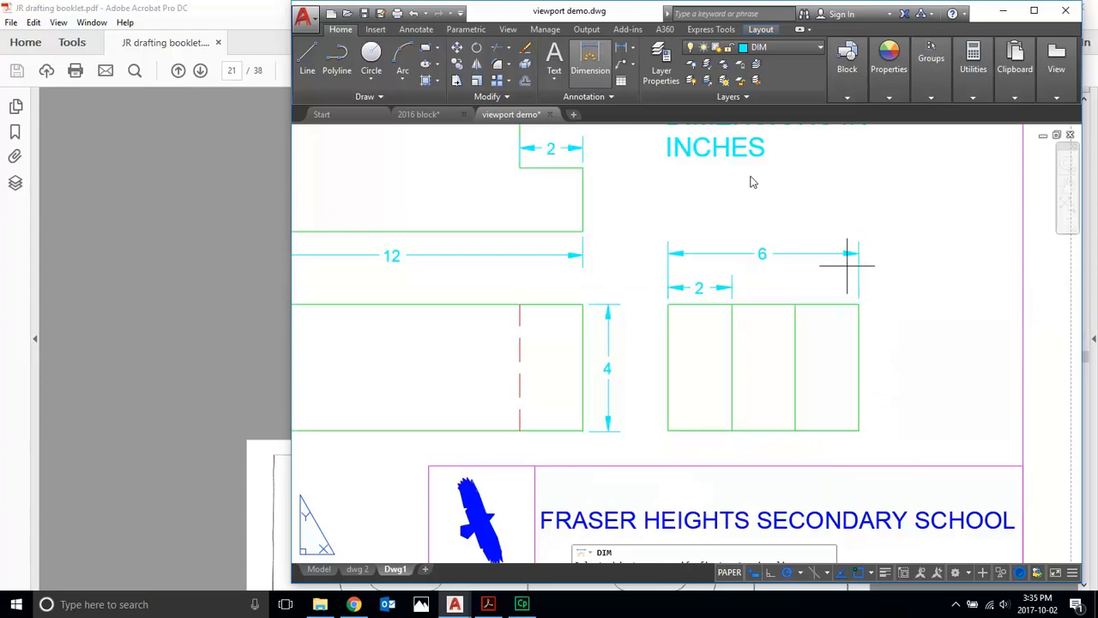
pyautogui.click(798, 303)
pyautogui.click(860, 304)
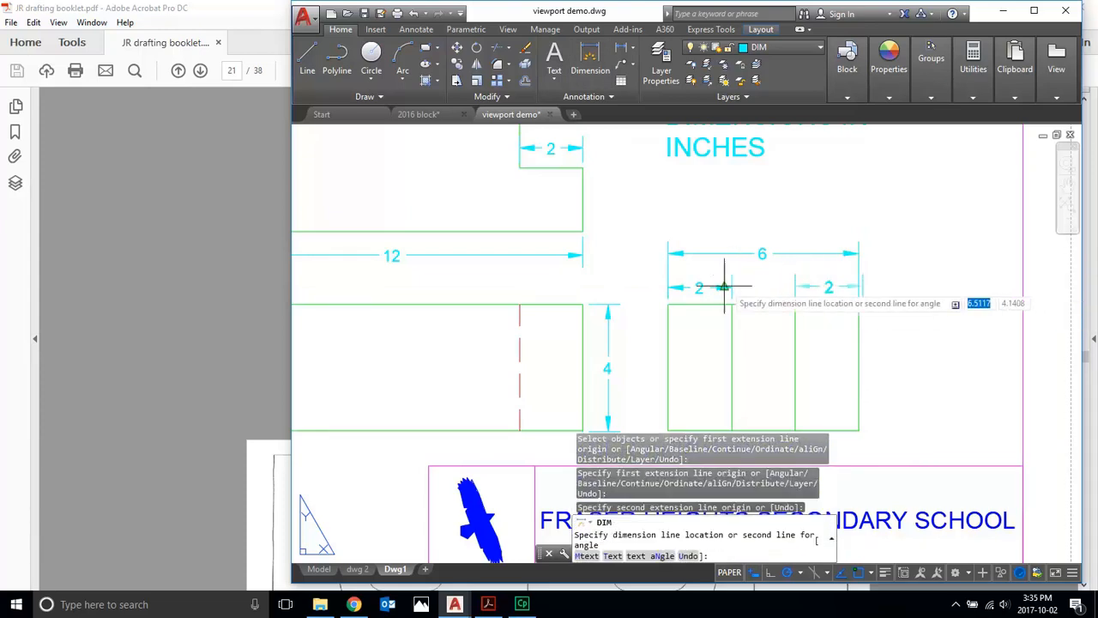
pyautogui.click(851, 287)
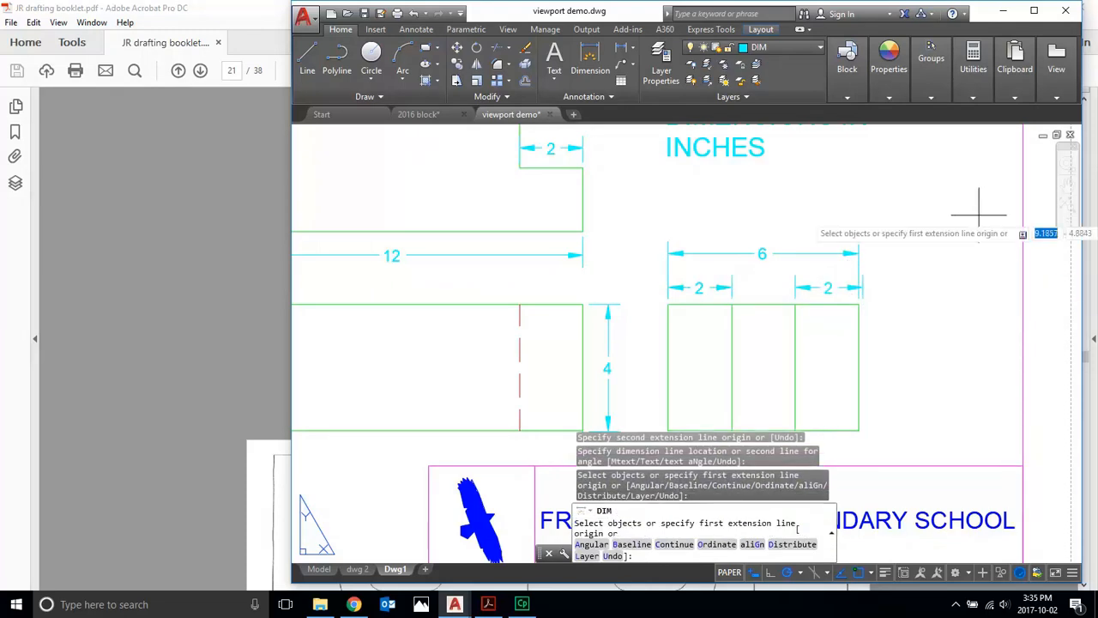
pyautogui.press('Escape')
pyautogui.press('Escape')
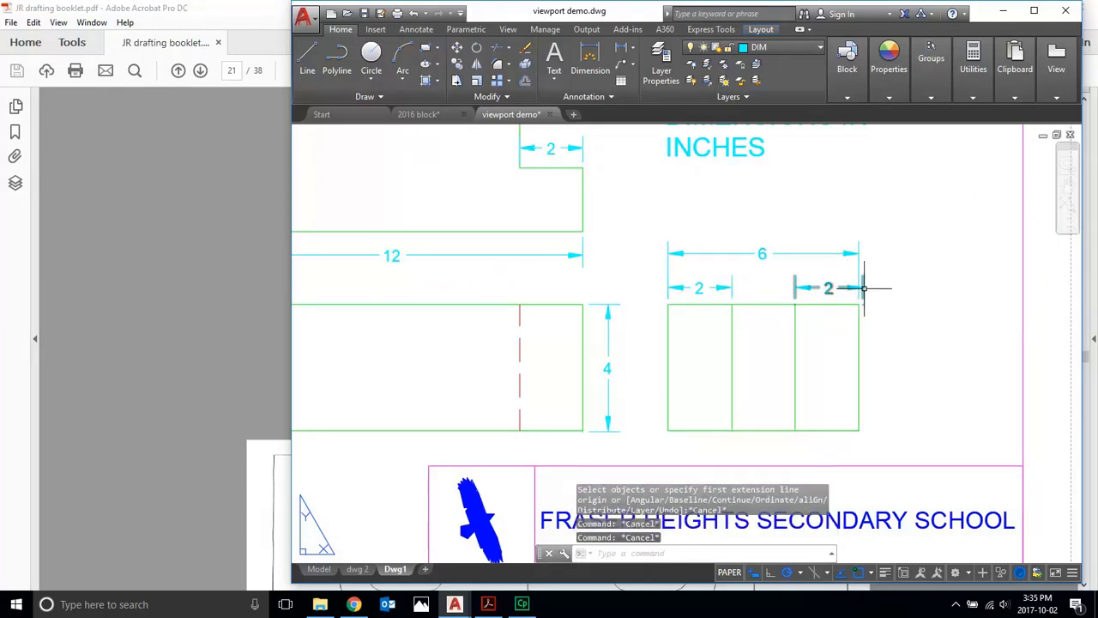
# Stretch the right section dimension's outer extension origin onto the side view's upper right corner.
pyautogui.click(859, 287)
pyautogui.click(859, 304)
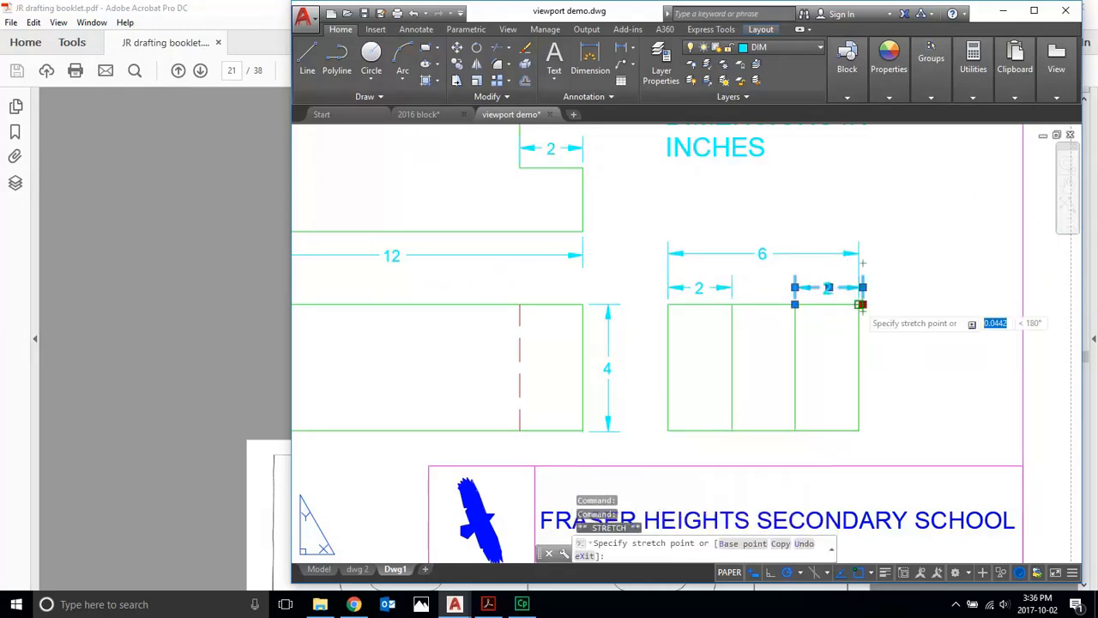
pyautogui.press('Escape')
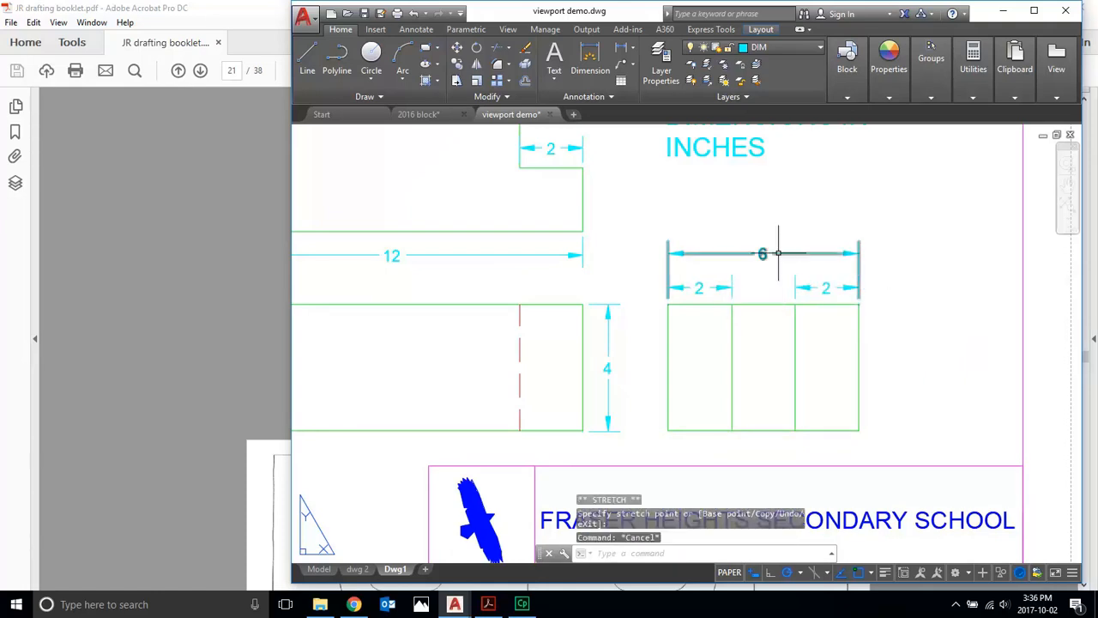
pyautogui.scroll(-3, 912, 251)
pyautogui.scroll(1, 977, 261)
pyautogui.scroll(-2, 978, 265)
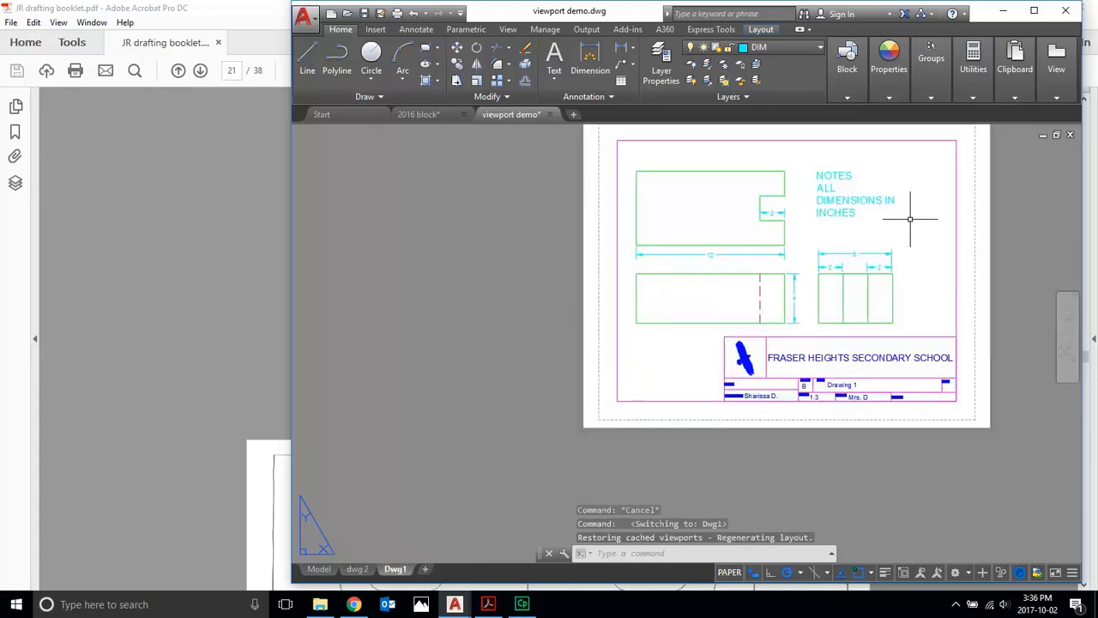
# Copy the notes text to the dwg 2 layout above its side view, then return to the Dwg1 layout.
pyautogui.click(831, 175)
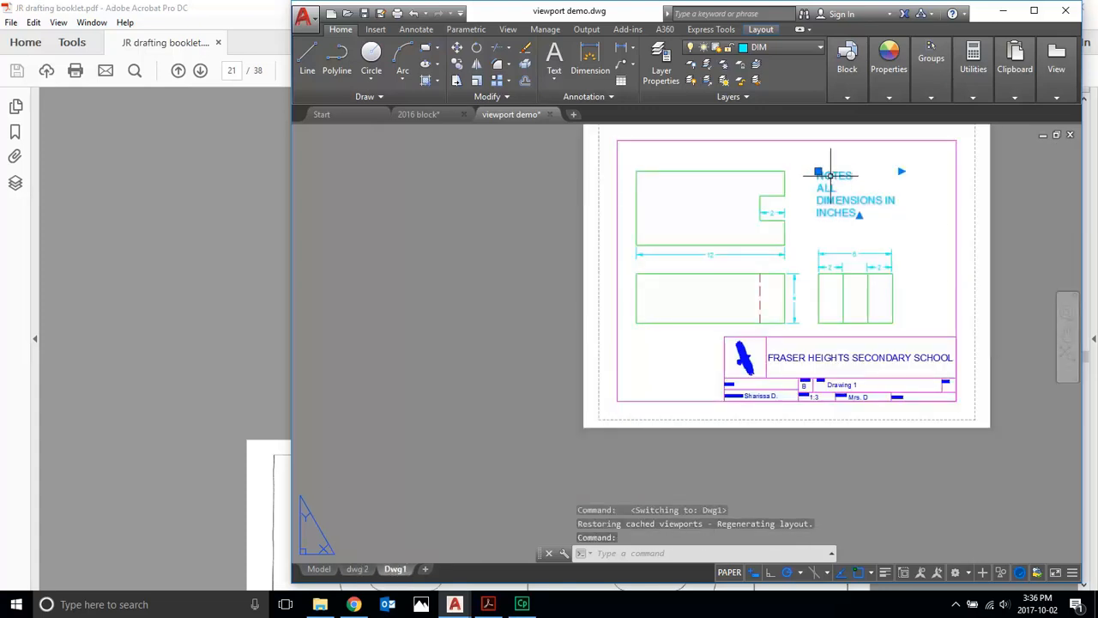
pyautogui.hotkey('ctrl', 'c')
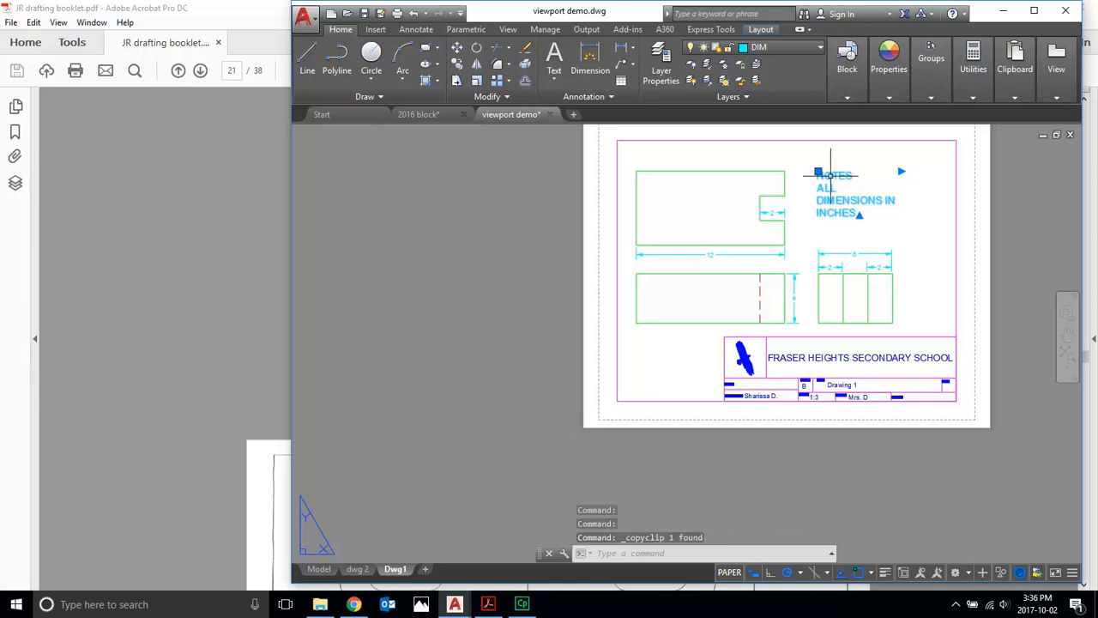
pyautogui.click(369, 570)
pyautogui.scroll(2, 679, 375)
pyautogui.hotkey('ctrl', 'v')
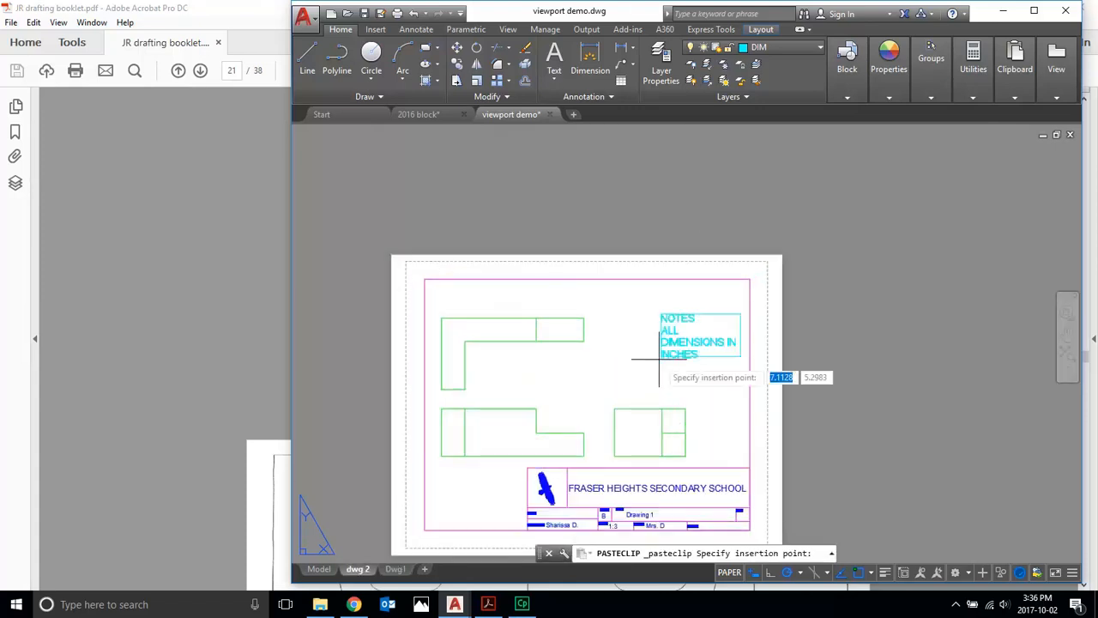
pyautogui.click(611, 362)
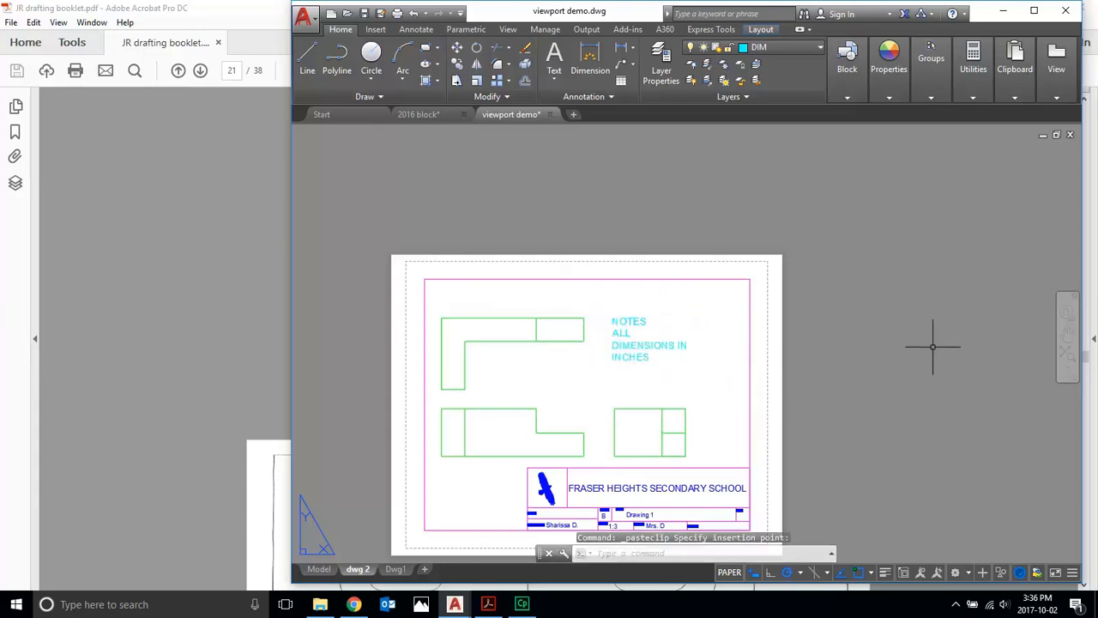
pyautogui.scroll(-2, 932, 346)
pyautogui.scroll(2, 866, 459)
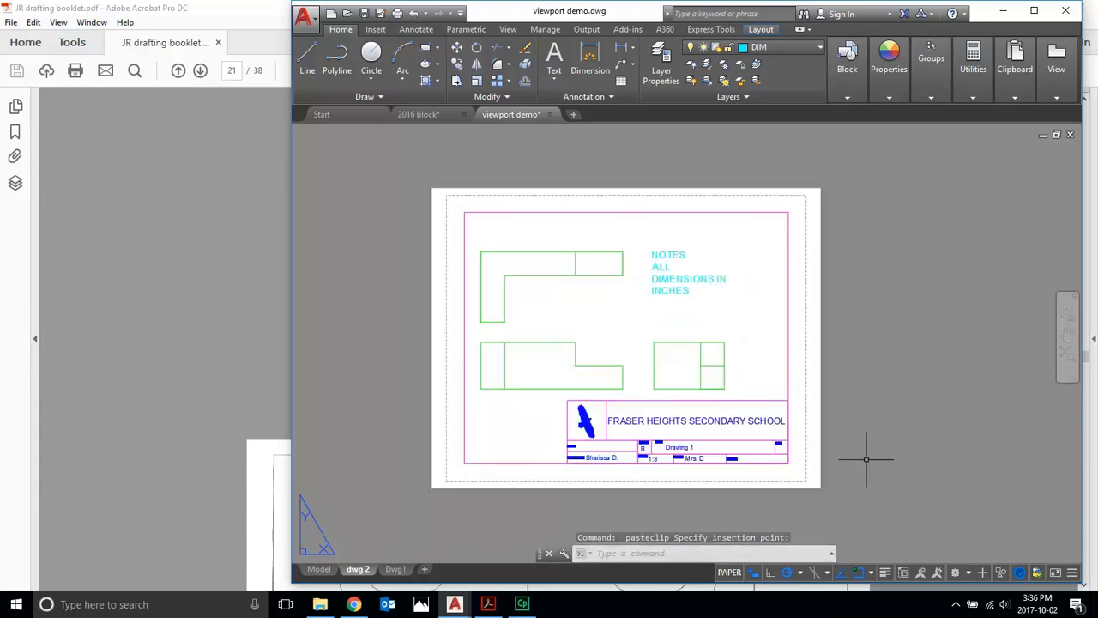
pyautogui.click(394, 569)
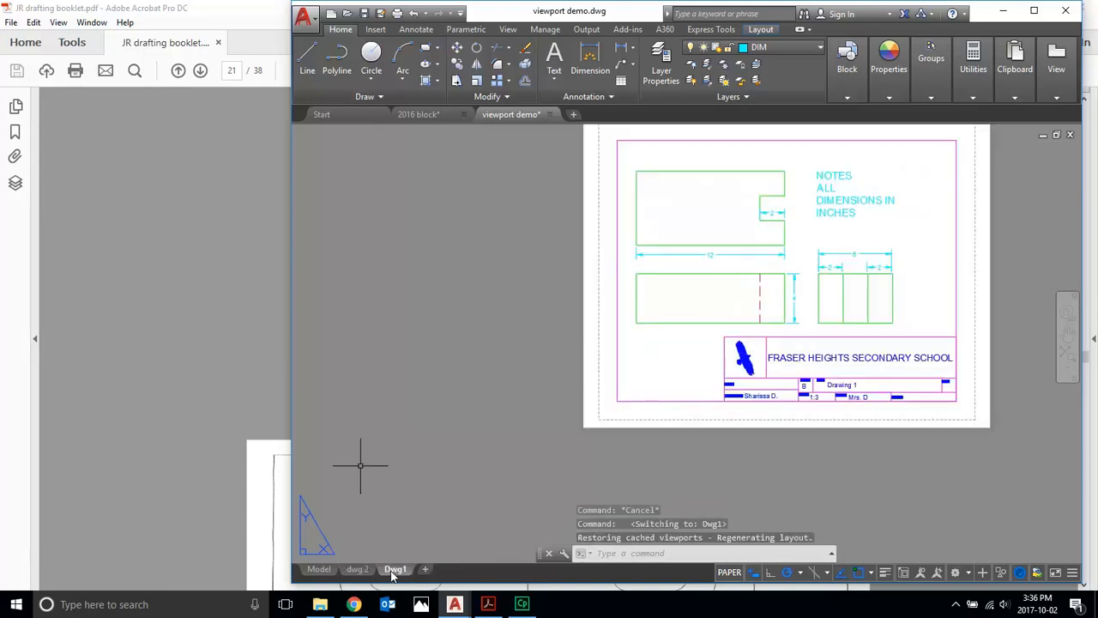